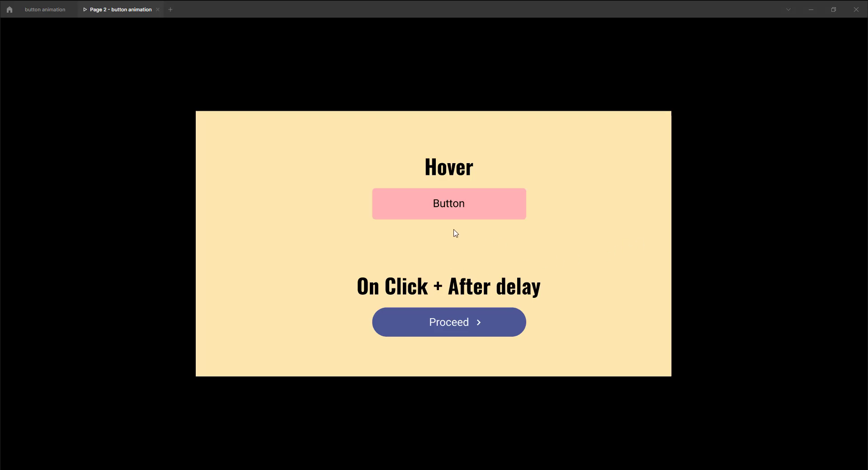
Try out the Hover button and the On Click + After delay button in the prototype preview.
mouse_move(442, 206)
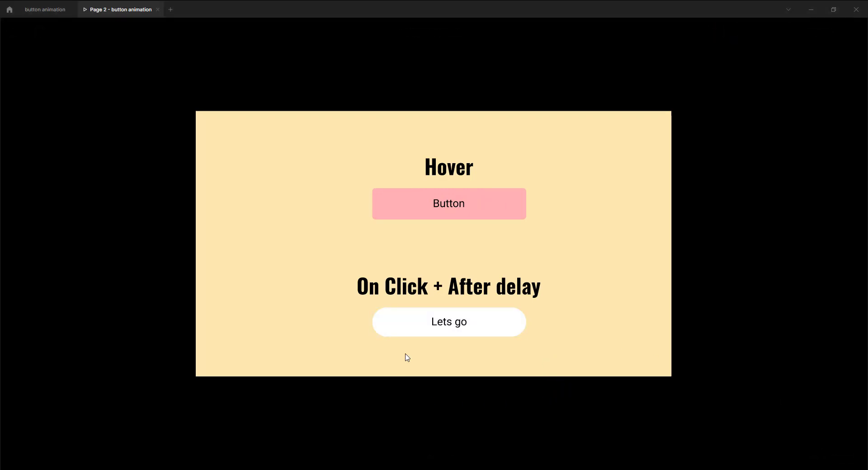
click(405, 323)
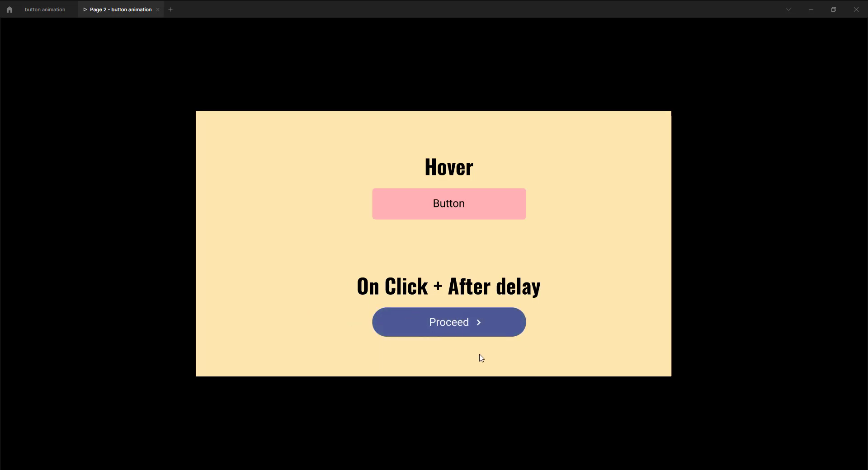
click(844, 460)
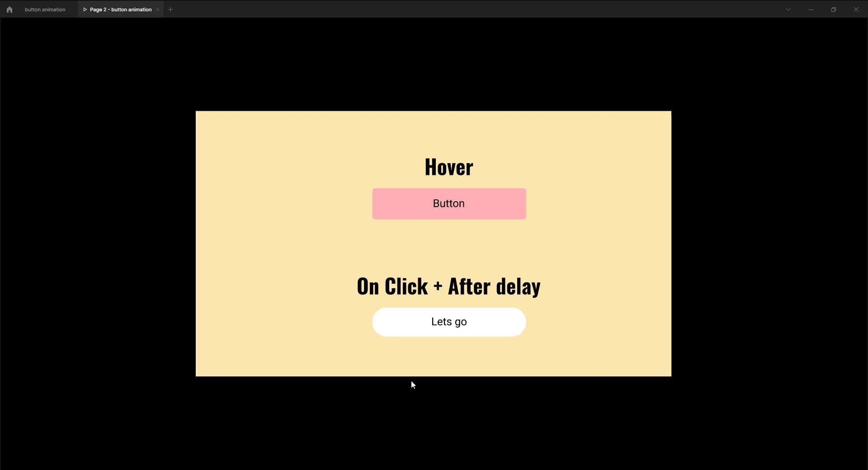
click(399, 335)
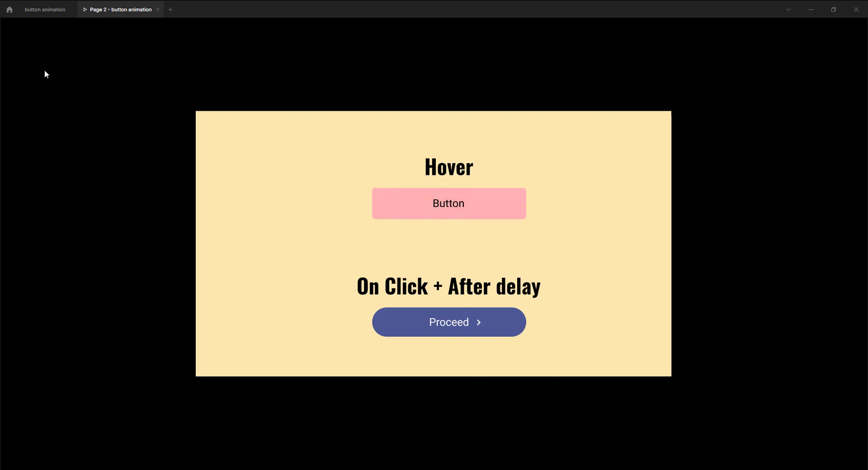
Switch to the button animation design file and draw a frame of about 269 × 58 below the yellow frame.
click(35, 13)
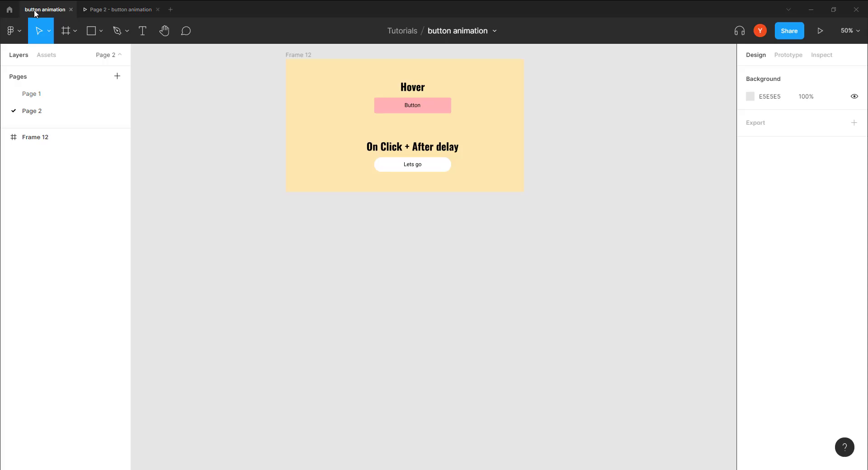
drag(333, 292, 324, 269)
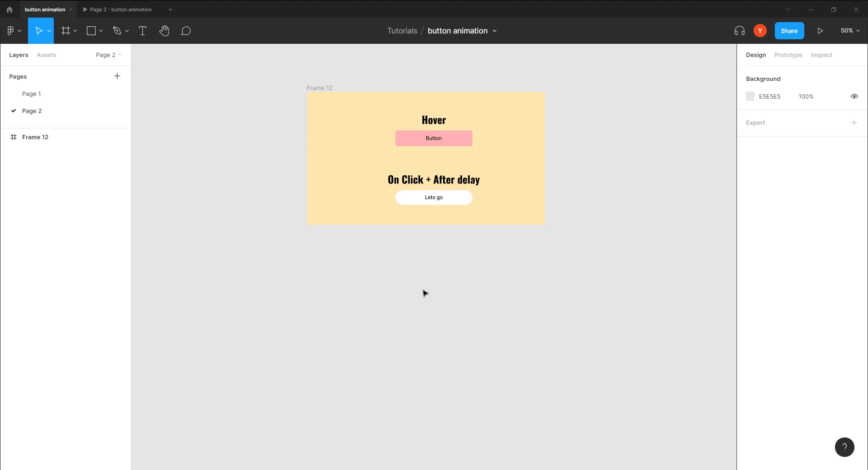
scroll(402, 275, left, 2)
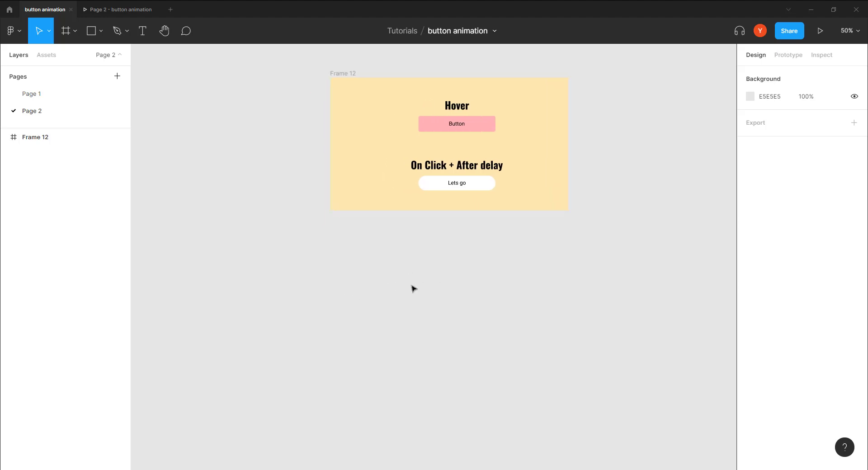
scroll(406, 248, up, 3)
scroll(380, 285, up, 5)
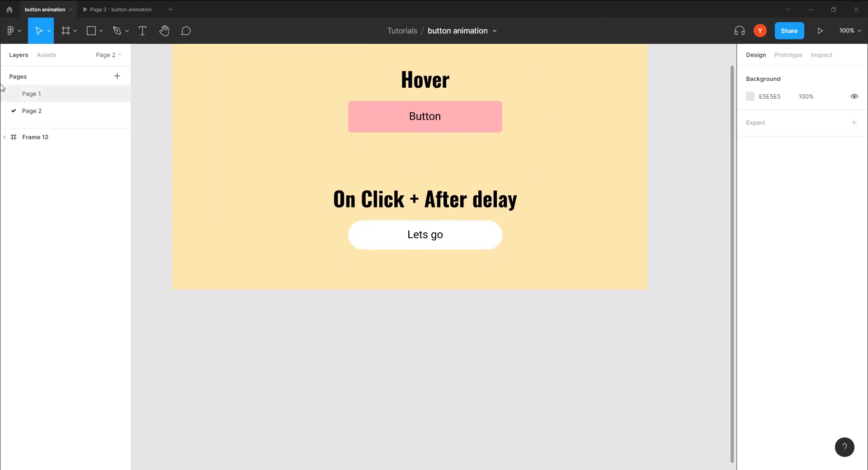
click(63, 37)
drag(351, 320, 497, 355)
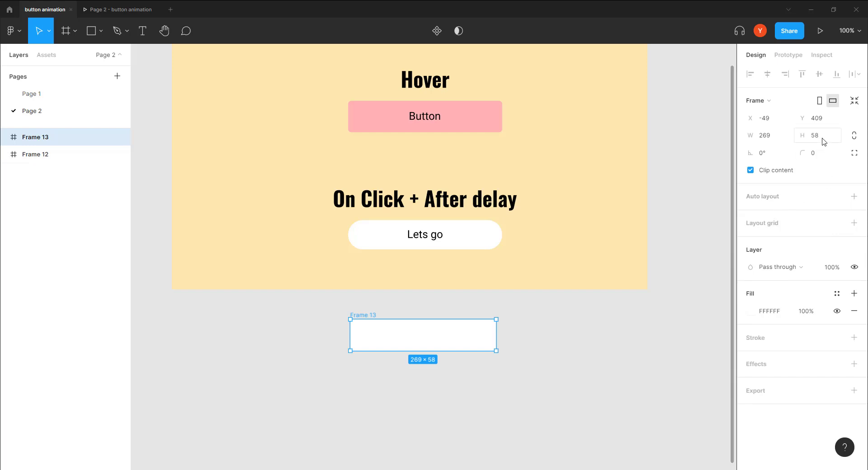
click(469, 120)
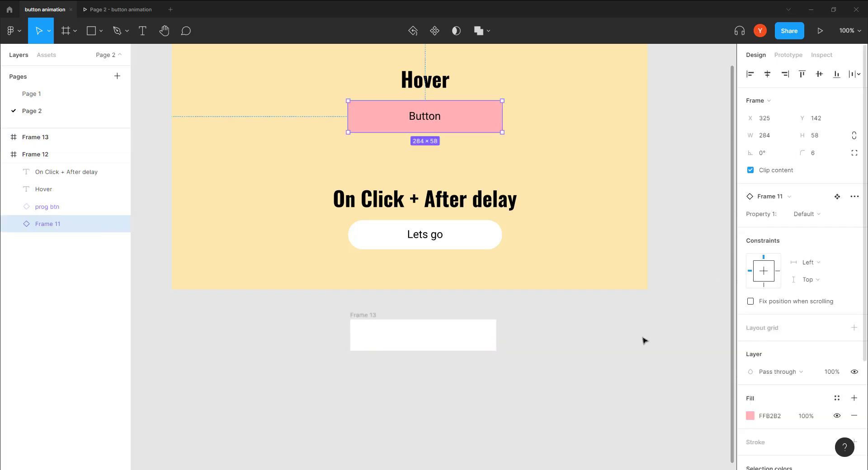
click(449, 335)
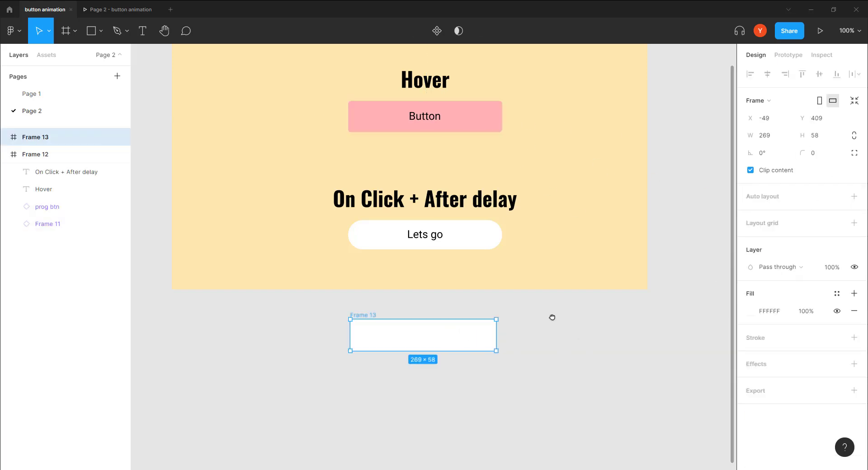
Add the text "Button" inside the new frame and centre it horizontally and vertically.
scroll(549, 314, down, 2)
scroll(550, 315, left, 1)
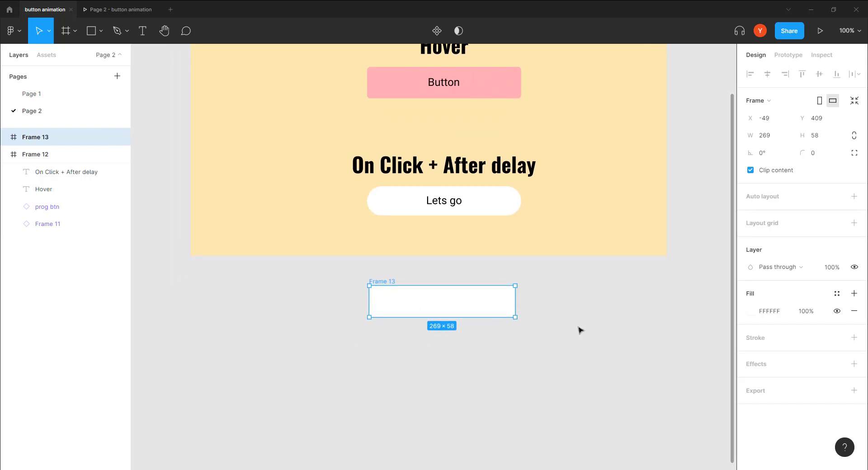
click(143, 30)
click(404, 300)
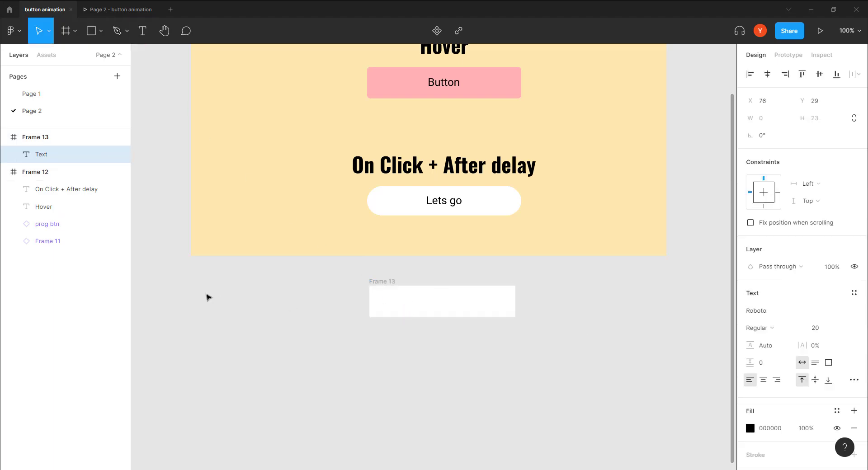
text(Button)
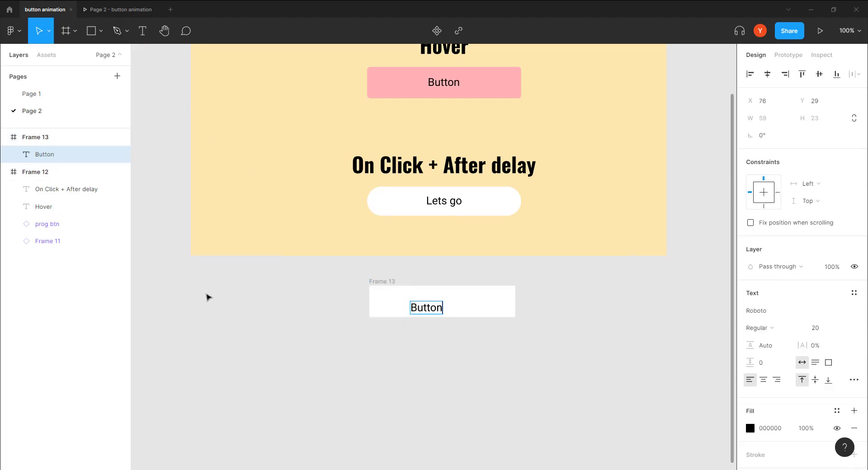
key(Escape)
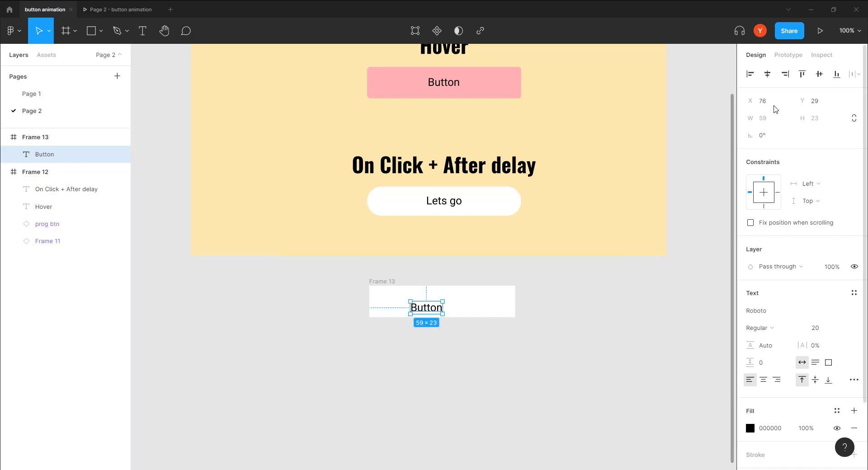
click(768, 75)
click(819, 74)
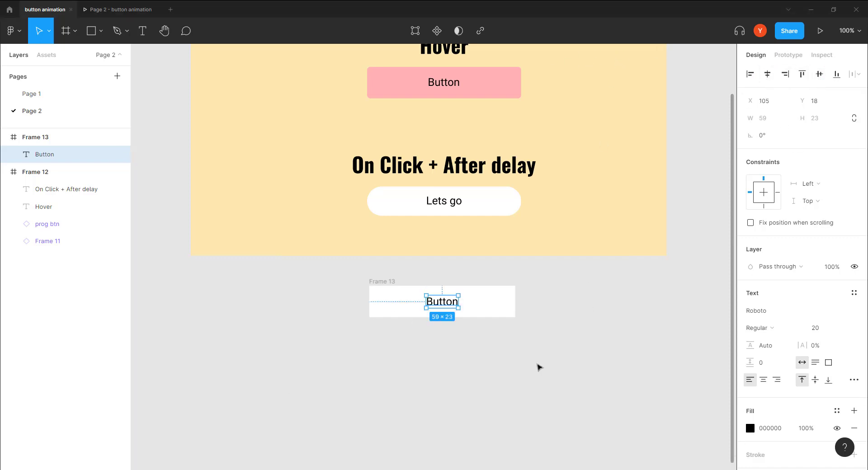
Fill the new frame with the pink FFB2B2 sampled from the Hover button above.
click(326, 333)
click(378, 285)
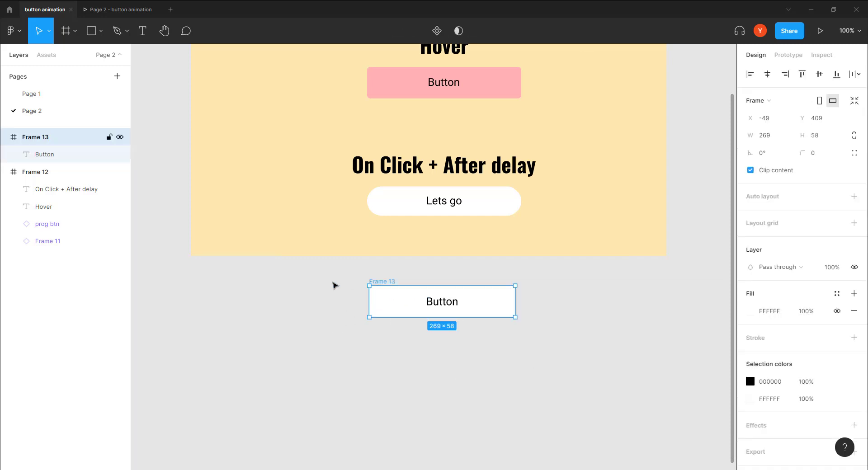
key(i)
click(377, 85)
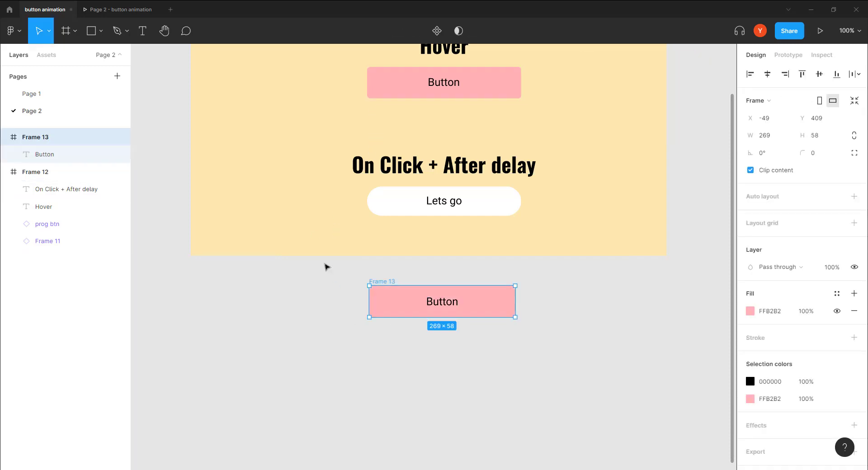
click(293, 394)
Move the new pink frame slightly down from the yellow frame and rename it button/default.
drag(372, 291, 389, 300)
double_click(388, 300)
text(button/)
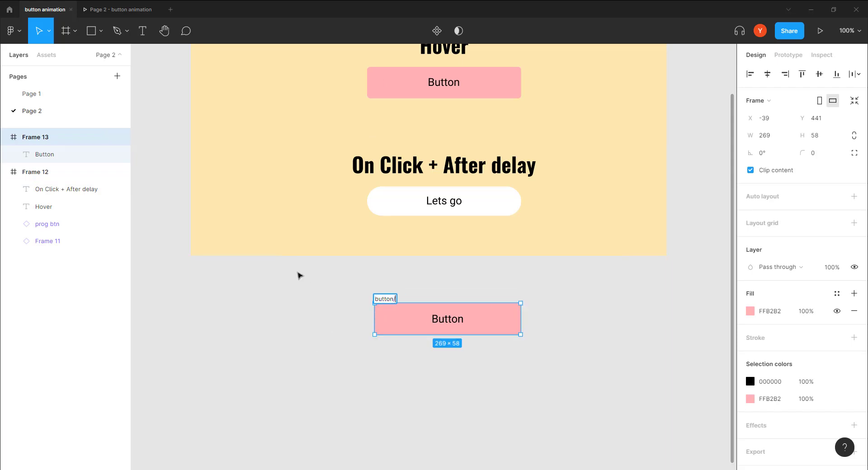
text(default)
key(Return)
Draw a small right-pointing arrowhead with the Pen tool in the empty area above the button/default frame.
drag(298, 306, 244, 230)
scroll(244, 230, down, 1)
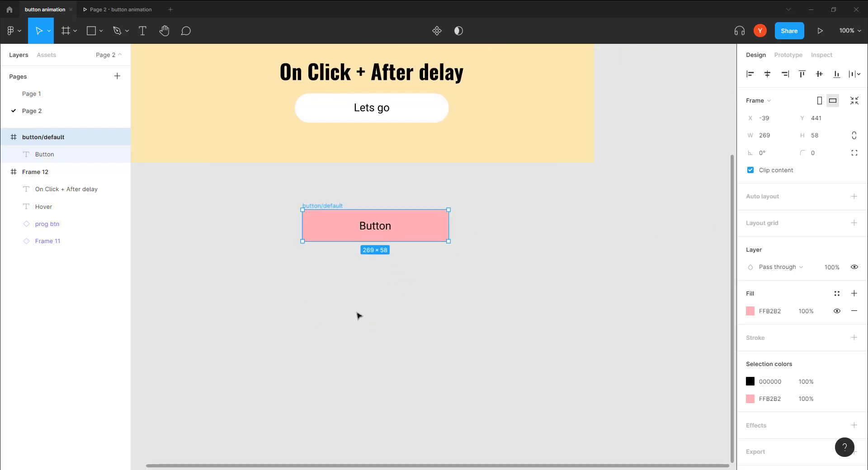
key(ctrl+equal)
drag(319, 256, 410, 384)
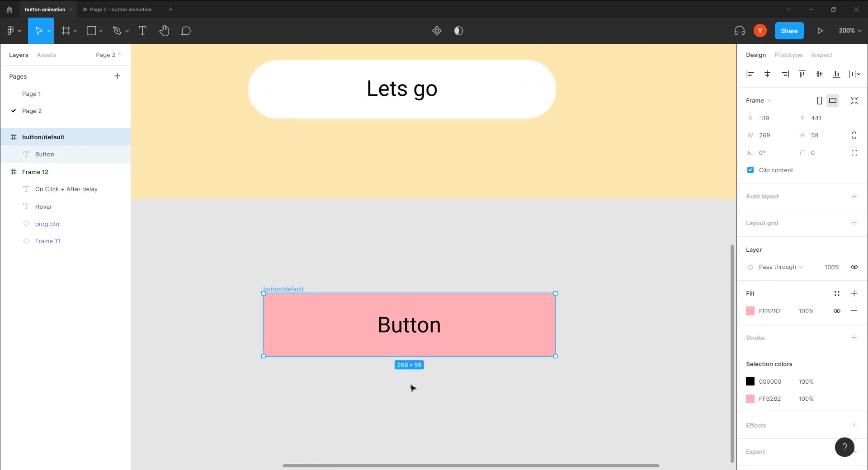
click(117, 30)
click(479, 247)
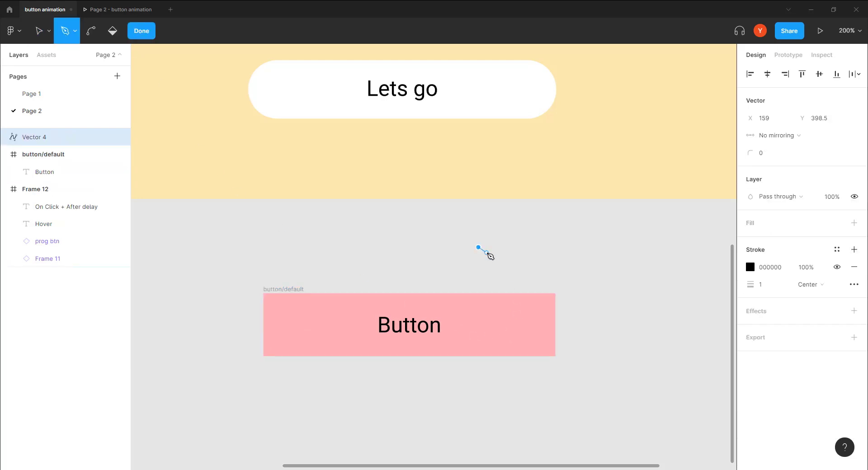
click(484, 254)
click(479, 261)
key(Escape)
key(Return)
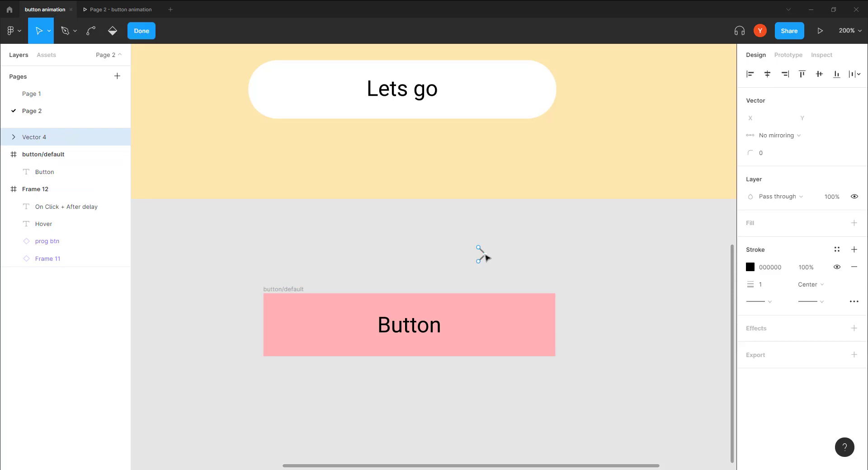
Add a horizontal shaft running left from the arrowhead's tip, making an arrow of about 55 × 13.
key(p)
click(484, 254)
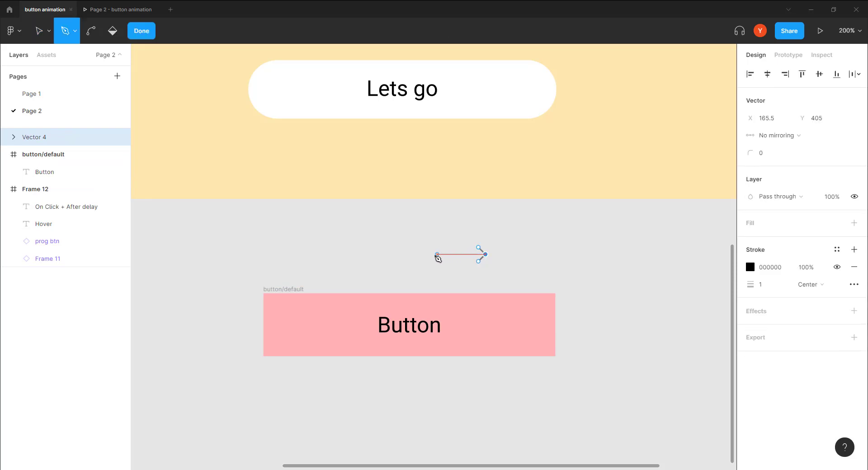
click(426, 255)
key(Escape)
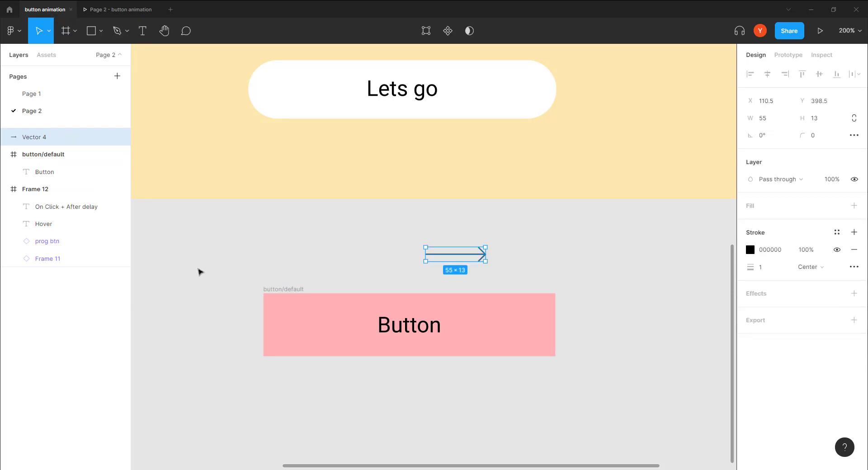
Place the arrow inside button/default to the right of the text, about 45 × 11, and centre it vertically.
drag(425, 249, 493, 329)
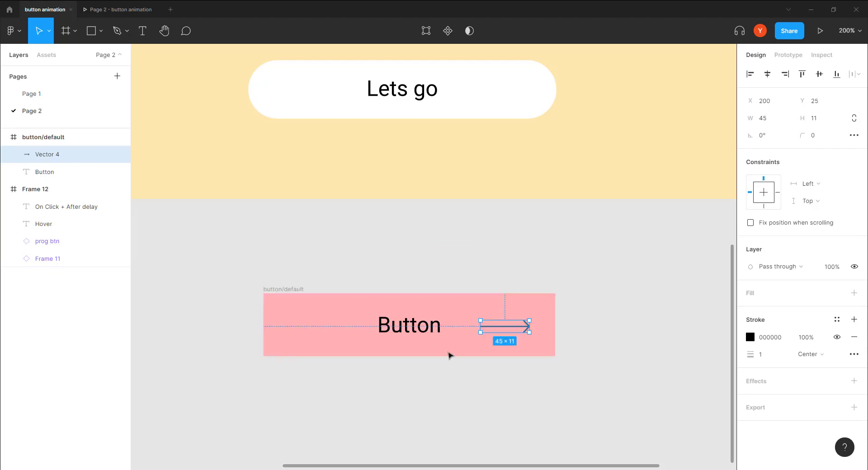
click(818, 75)
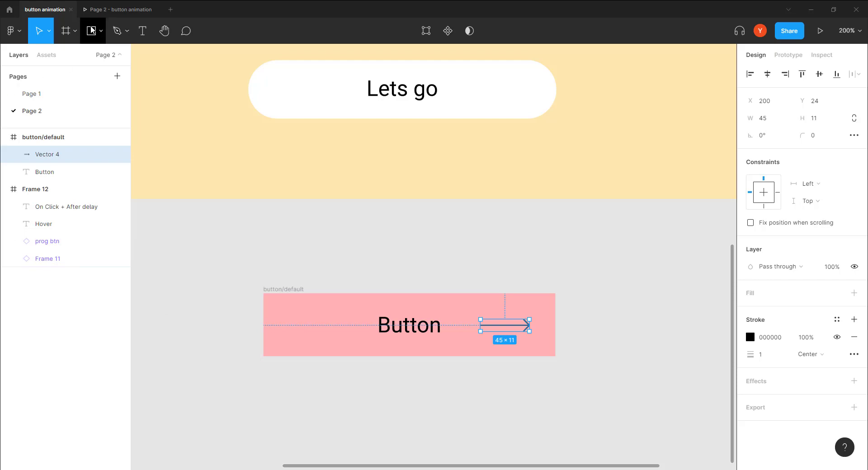
Draw a circle of about 24 × 24 above button/default and fill it with E98E8E, a darker shade of the button's pink.
key(o)
drag(422, 245, 410, 272)
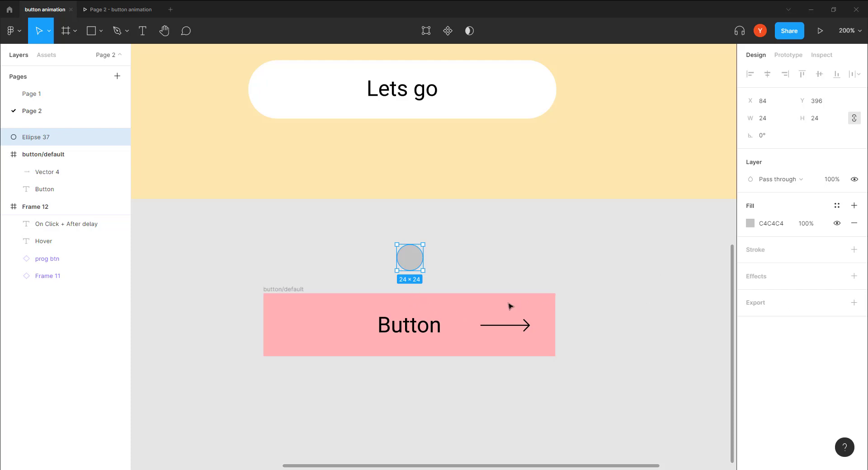
key(i)
click(685, 97)
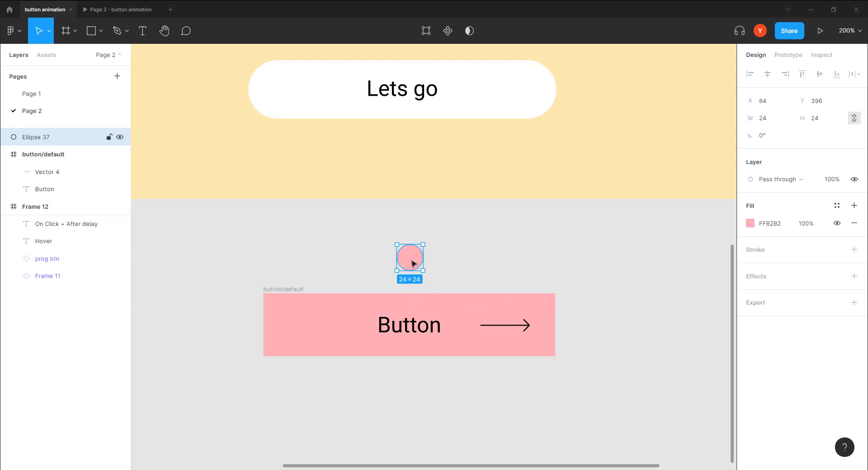
click(750, 223)
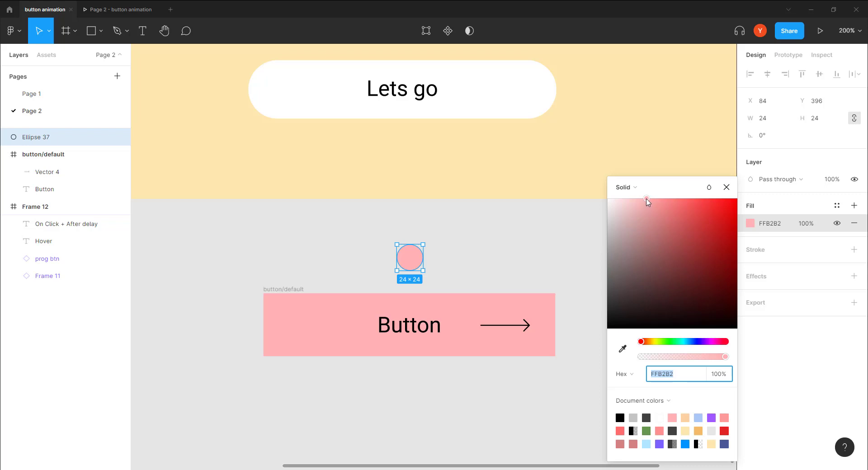
drag(648, 200, 658, 214)
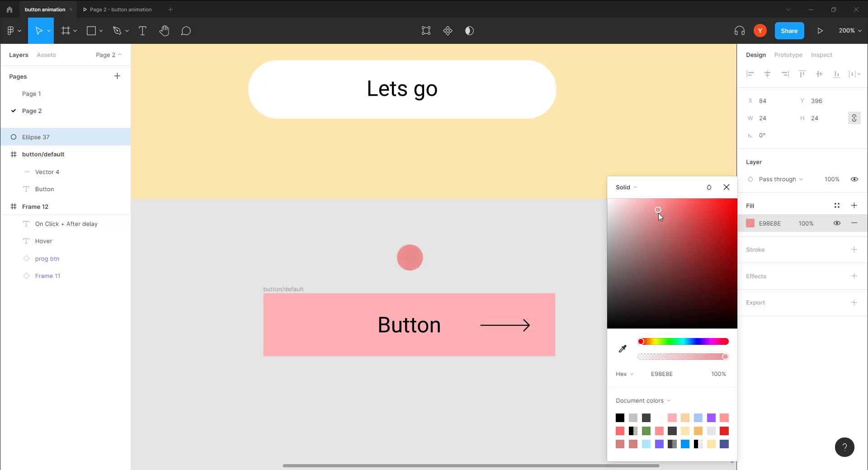
click(471, 258)
Move the circle into the middle of button/default and rename its layer "hover circ".
drag(407, 269, 411, 331)
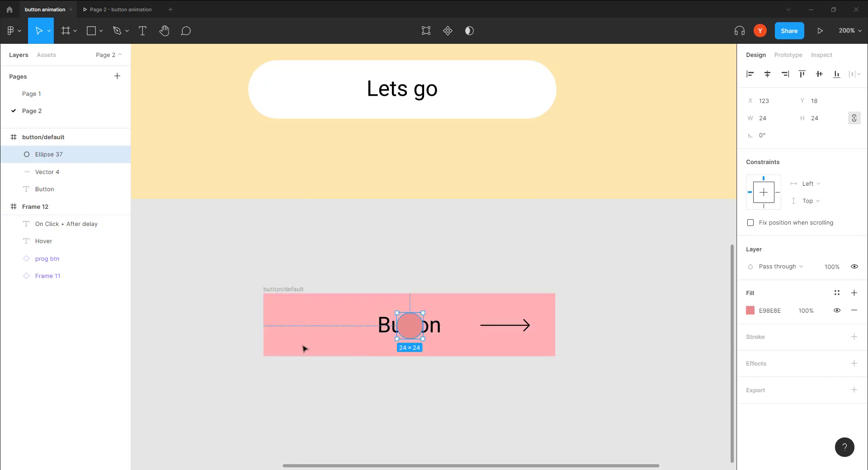
double_click(46, 155)
text(hover)
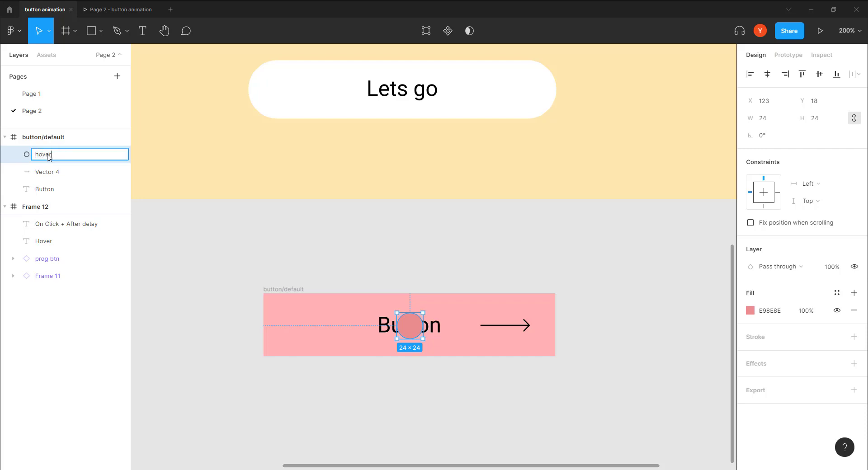
text( circ)
key(Return)
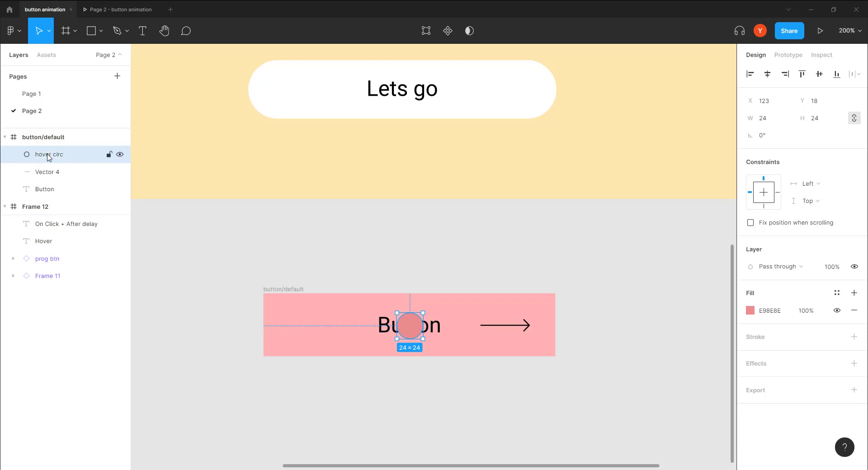
Rename the Vector 4 layer "arrow" and move the Button text layer above hover circ in button/default.
click(45, 175)
double_click(47, 172)
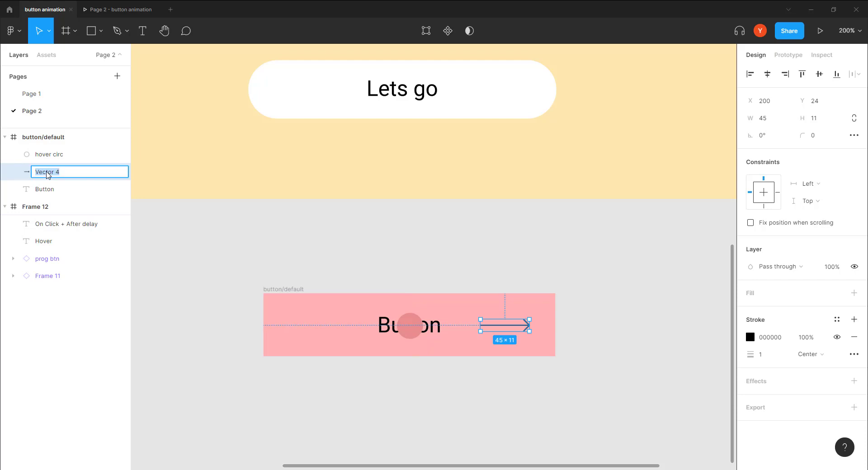
text(arrow)
key(Return)
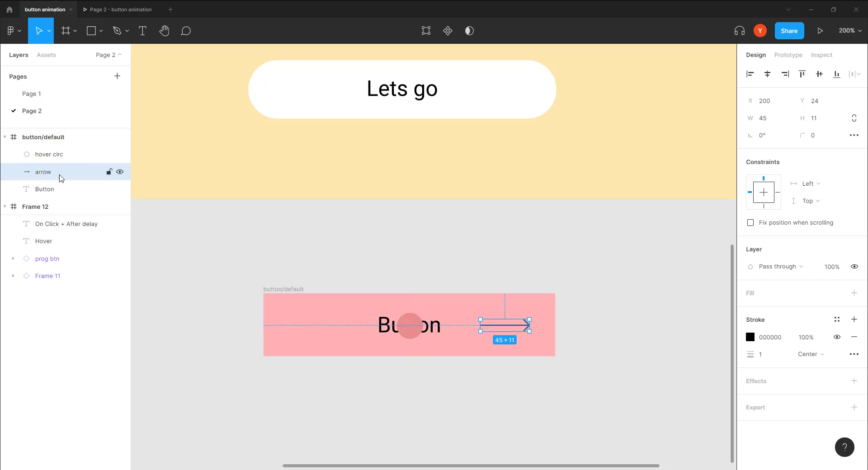
drag(47, 189, 45, 149)
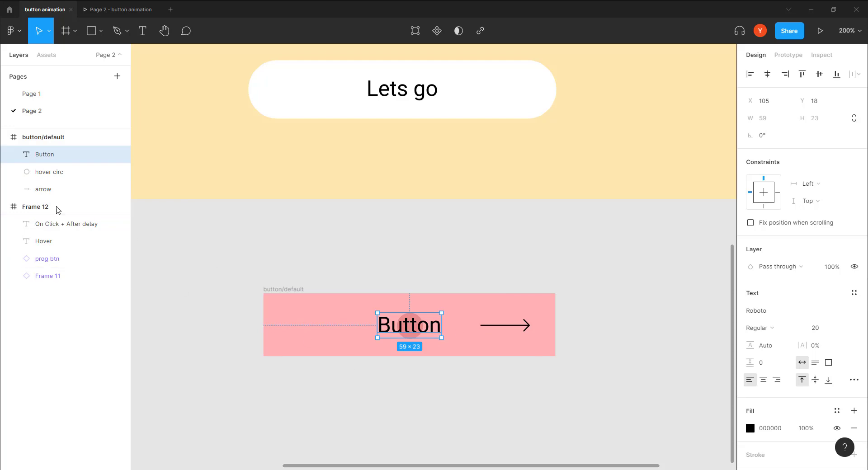
Set the opacity of the hover circ layer in button/default to 0%.
click(58, 172)
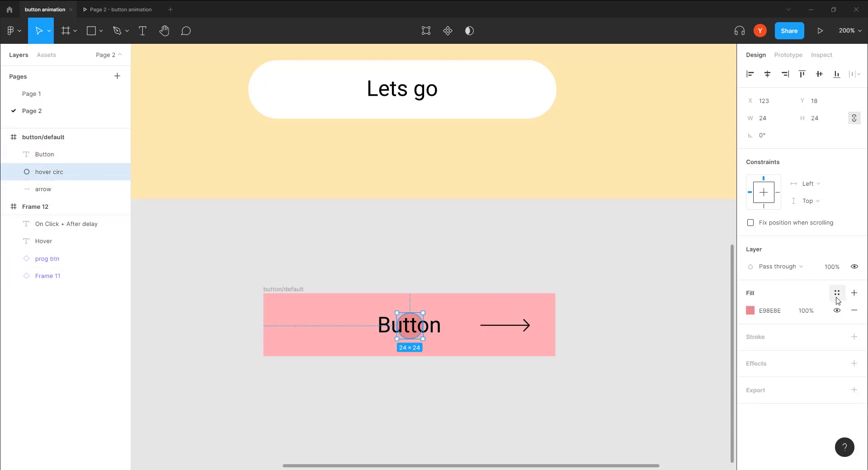
click(832, 267)
text(0)
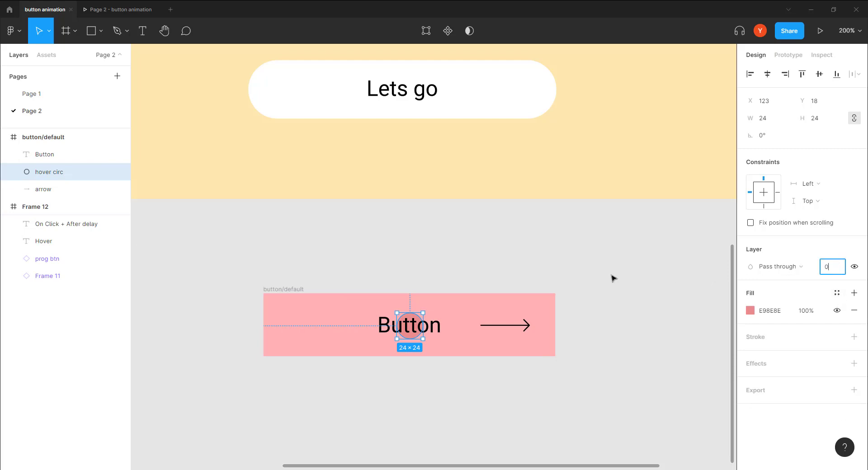
key(Return)
Move the arrow just past the right edge of button/default and nest its layer back inside the frame, above the Button text.
click(493, 329)
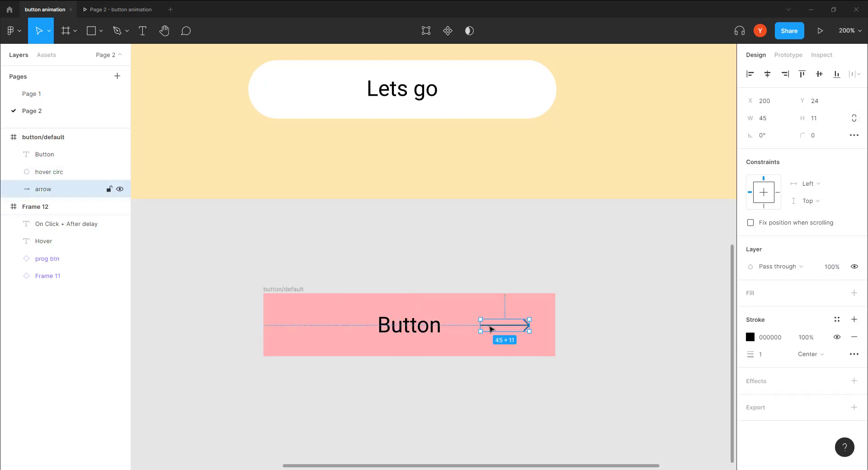
drag(492, 329, 565, 326)
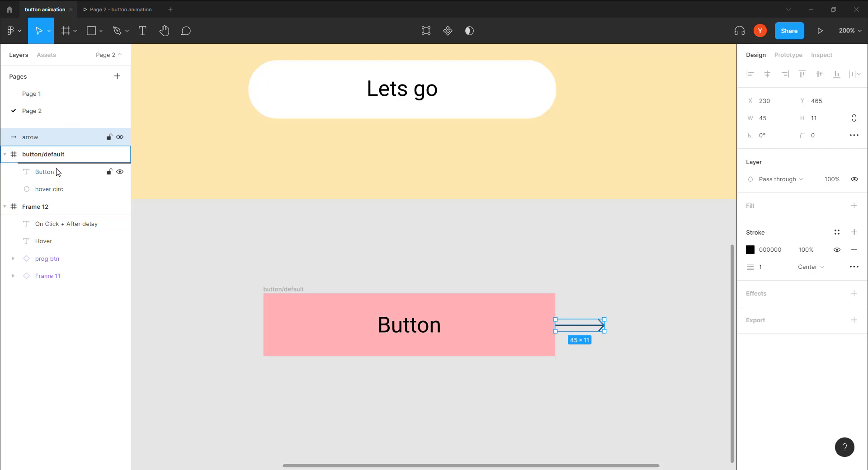
drag(57, 171, 58, 171)
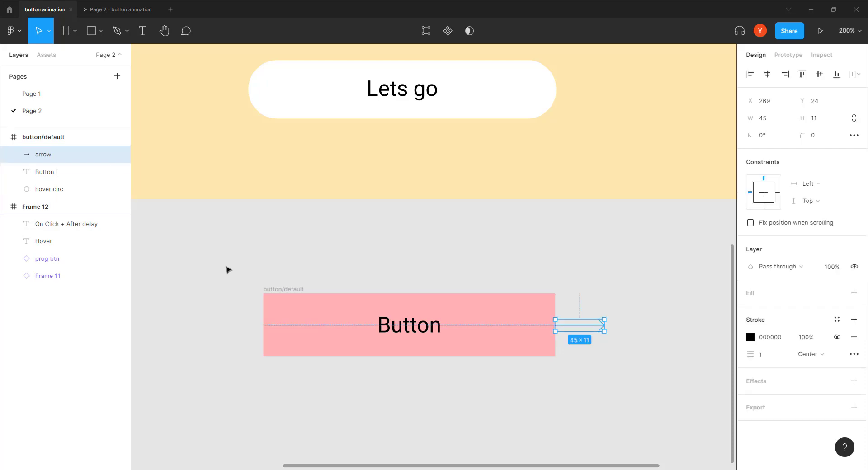
Duplicate button/default directly below the original at Y 529 and rename the copy "button/hover".
click(284, 289)
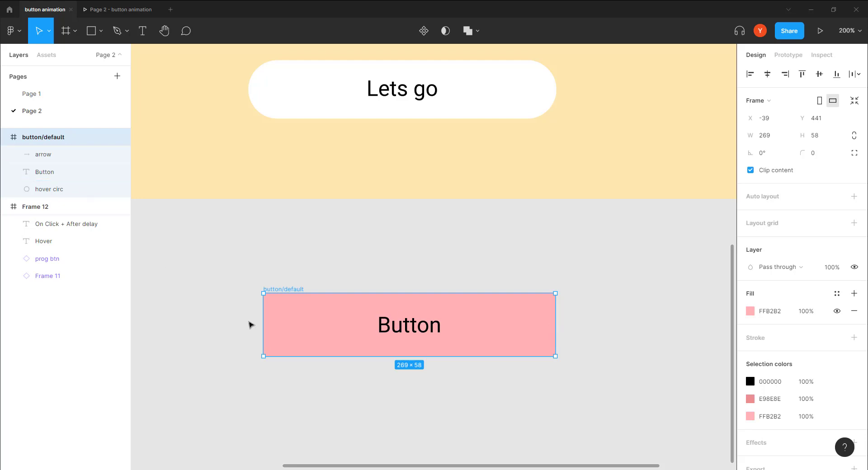
scroll(219, 261, down, 5)
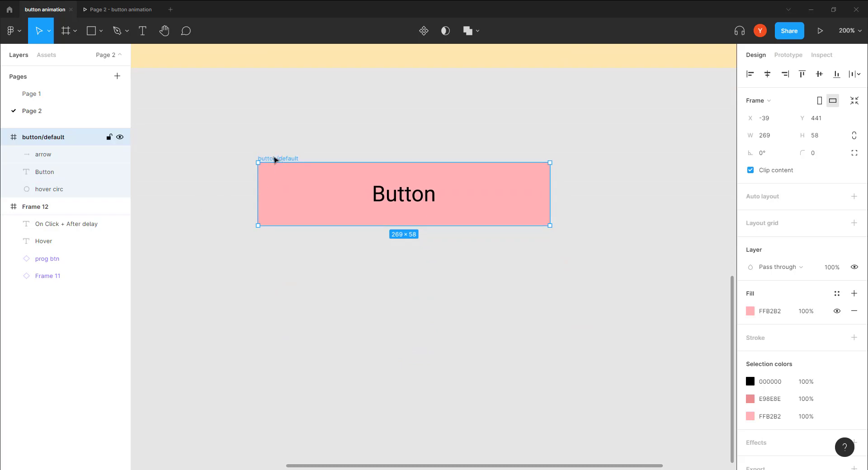
drag(275, 159, 275, 254)
double_click(58, 138)
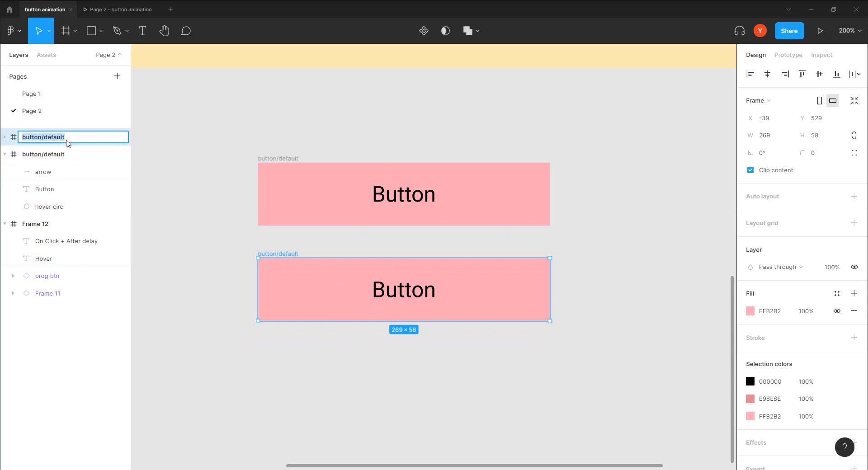
click(70, 142)
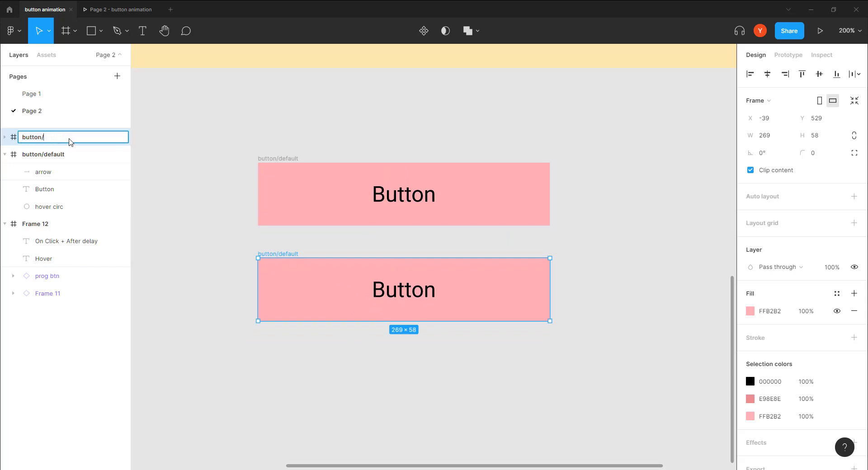
text(hover)
key(Return)
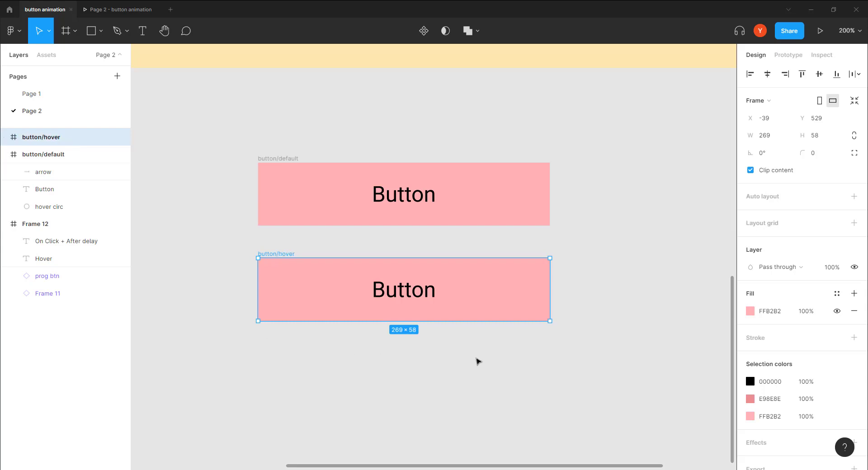
Set hover circ in button/hover to 100% opacity and enlarge it from its centre to about 280 × 280, covering the whole frame.
click(6, 150)
click(5, 137)
click(50, 189)
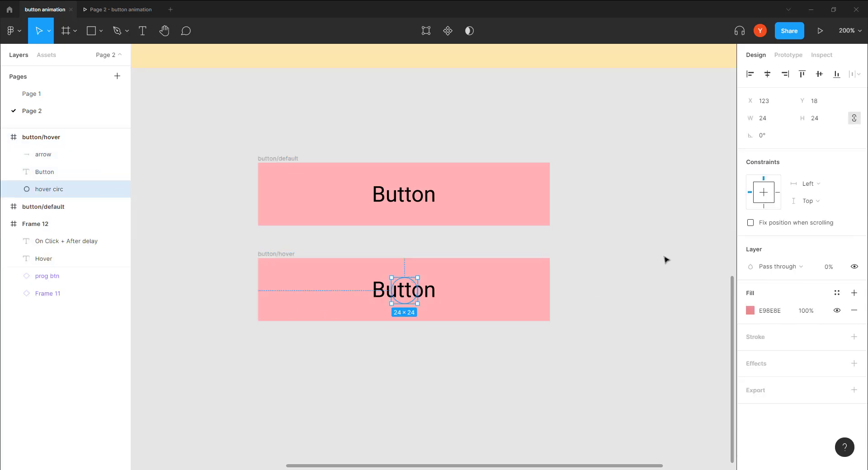
click(836, 268)
text(100)
key(Return)
drag(417, 277, 557, 209)
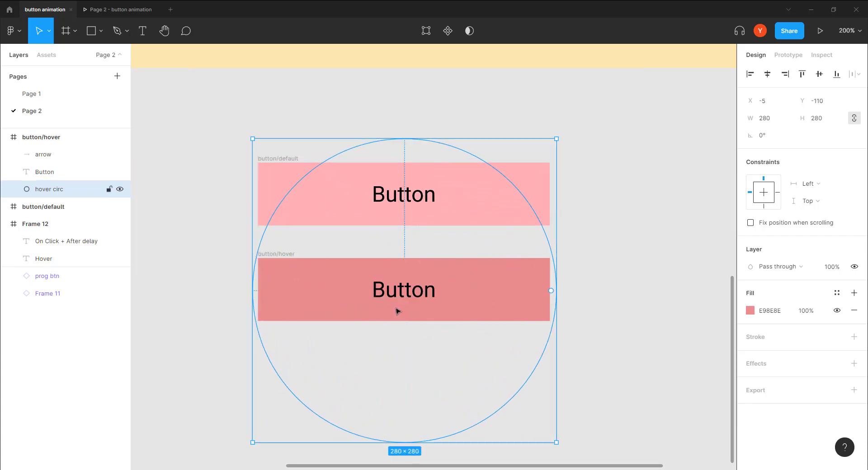
Bring the arrow into button/hover just right of the text, and centre the text and arrow together horizontally.
click(40, 154)
drag(568, 294, 468, 295)
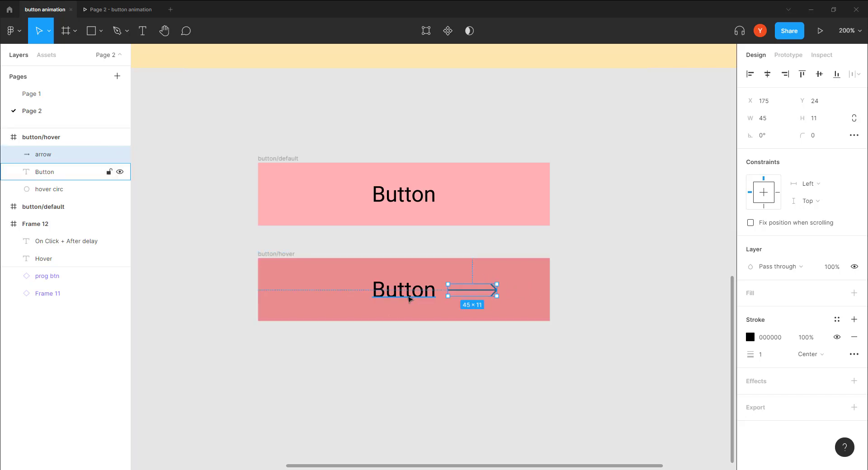
shift+click(400, 294)
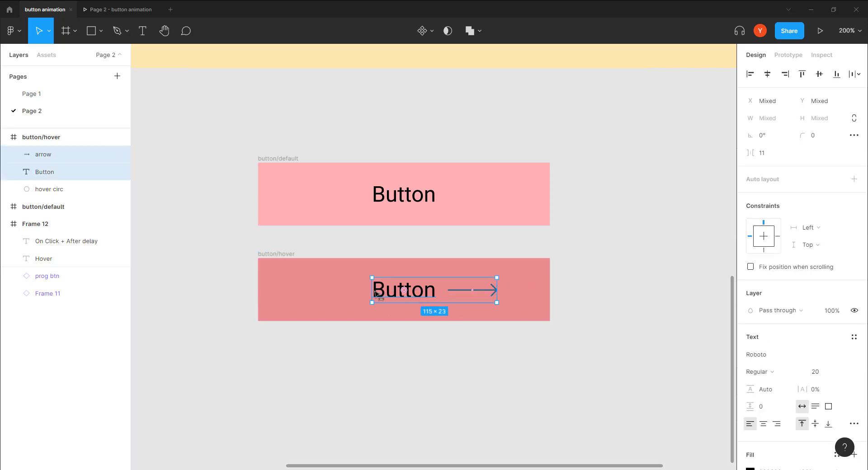
drag(378, 293, 347, 294)
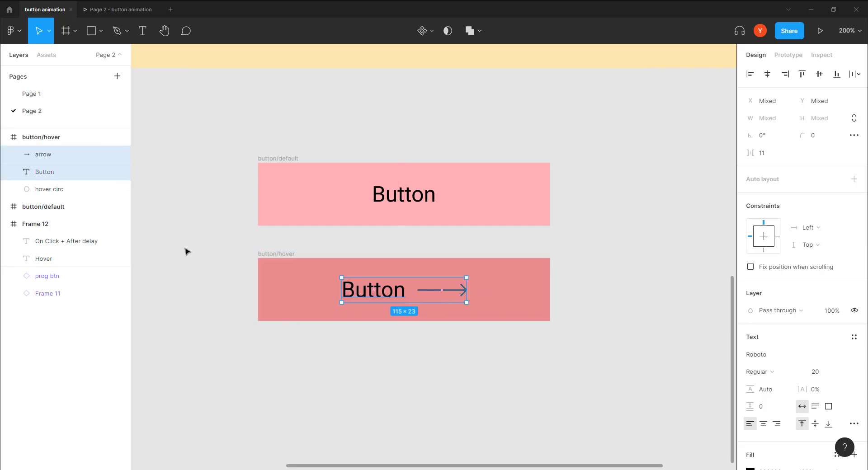
click(211, 344)
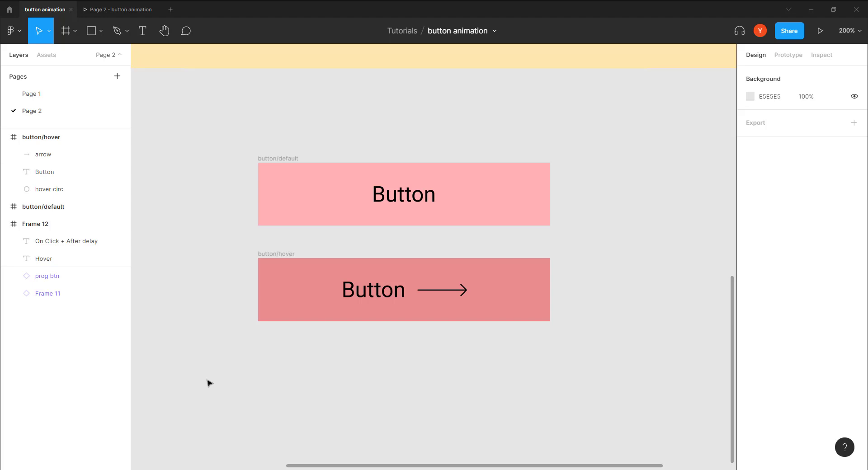
Combine button/default and button/hover into a component set and collapse its variants in the layer list.
drag(209, 127, 671, 425)
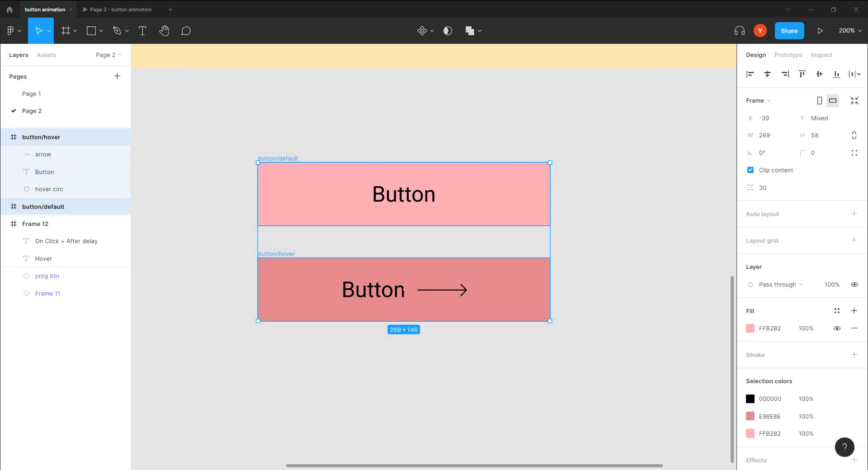
key(shift+0)
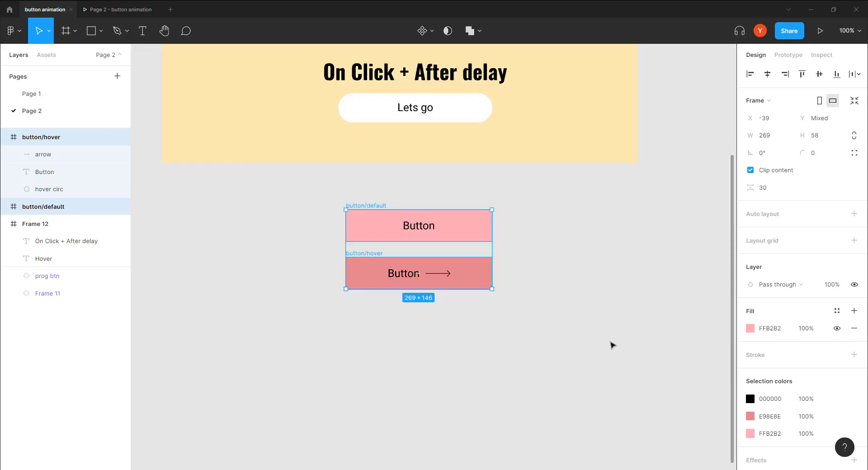
click(432, 31)
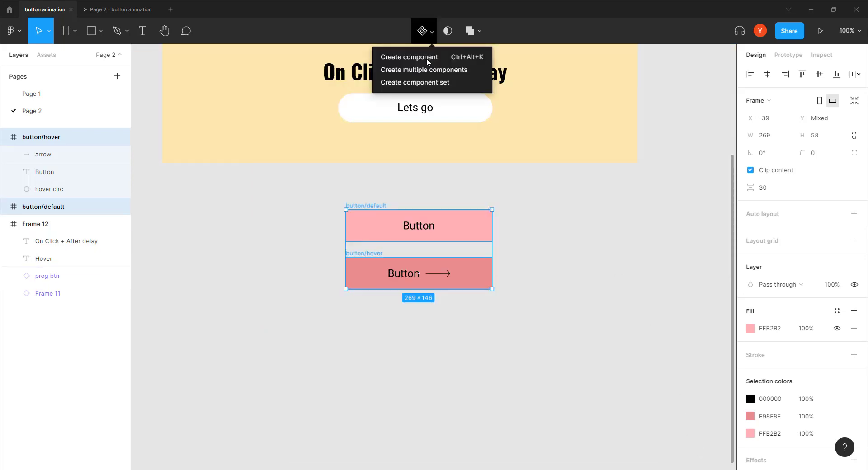
click(419, 84)
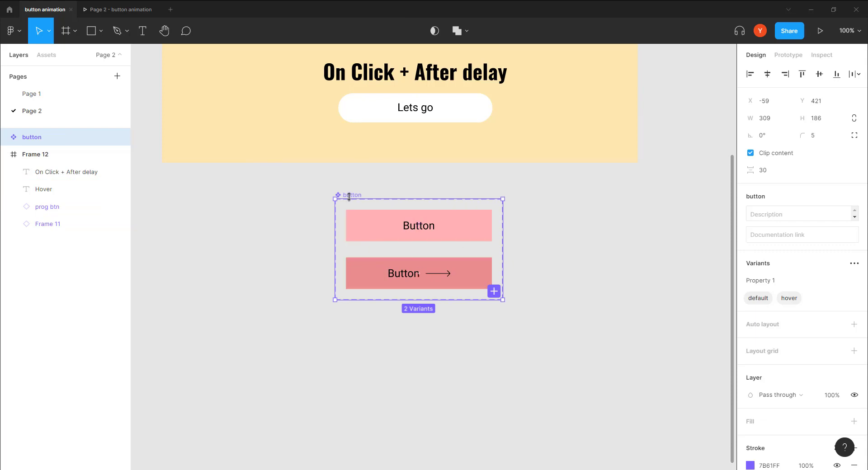
click(4, 154)
click(5, 137)
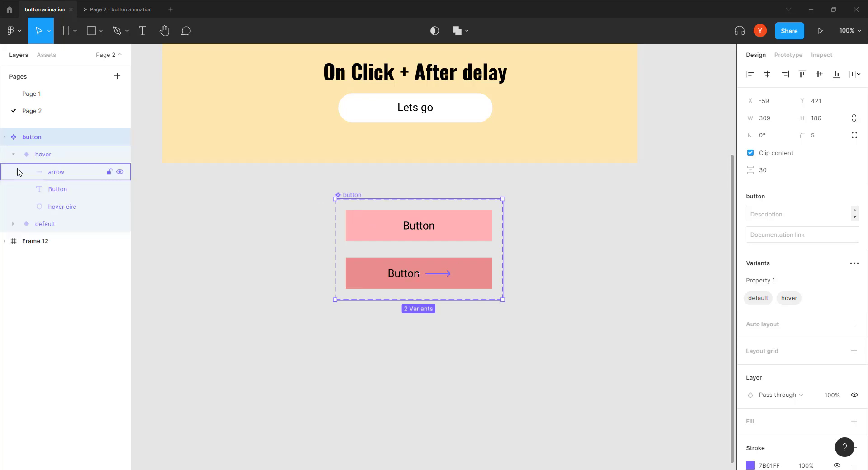
click(13, 154)
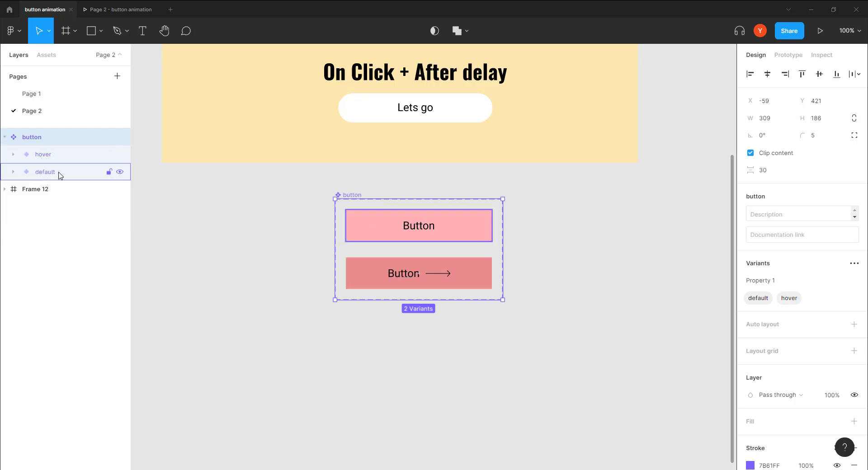
drag(414, 281, 193, 336)
key(ctrl+z)
click(364, 287)
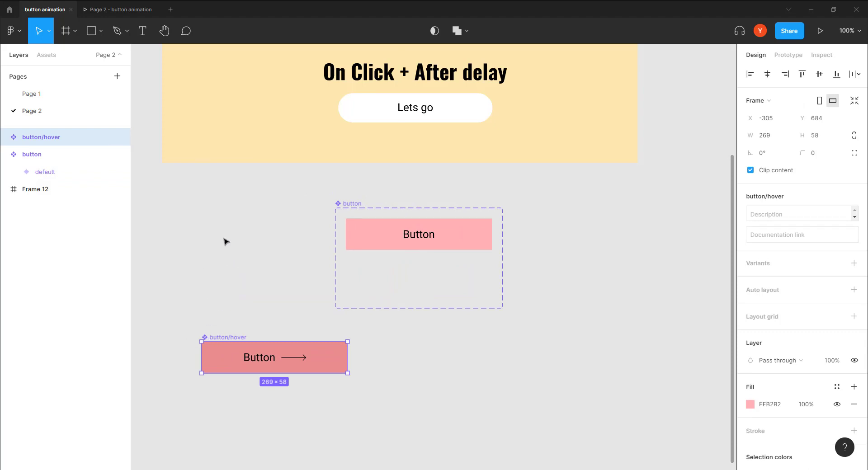
key(ctrl+z)
click(243, 230)
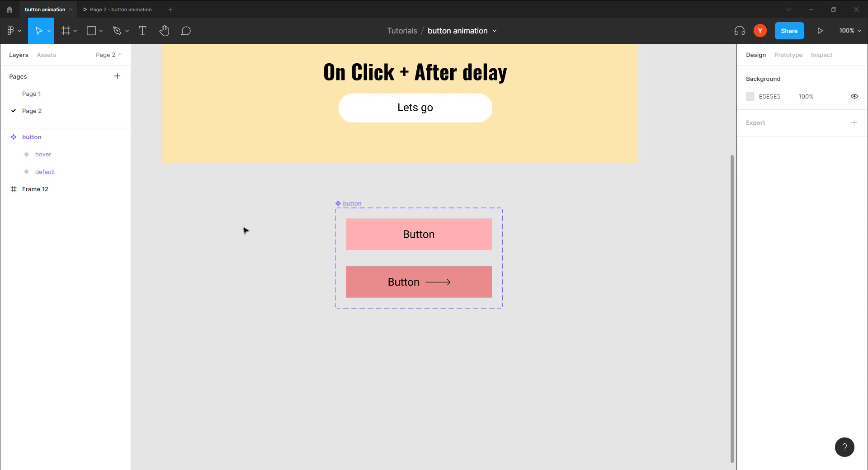
Draw a new frame of about 771 × 423 below the button component set.
scroll(284, 239, down, 5)
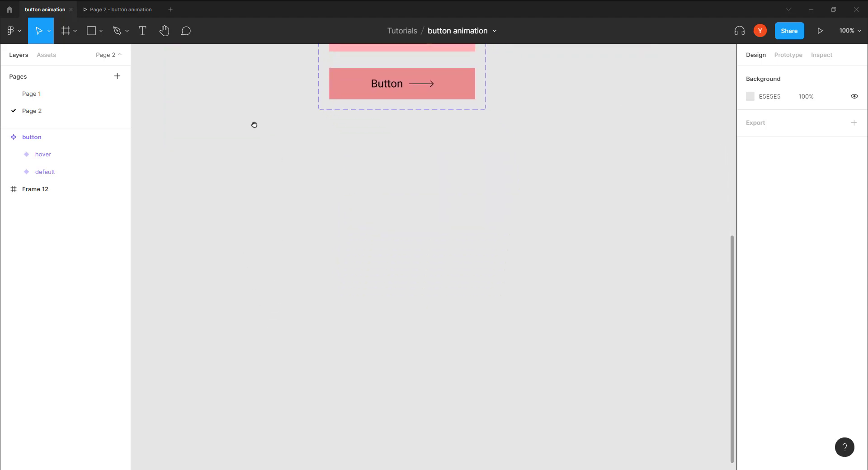
click(65, 31)
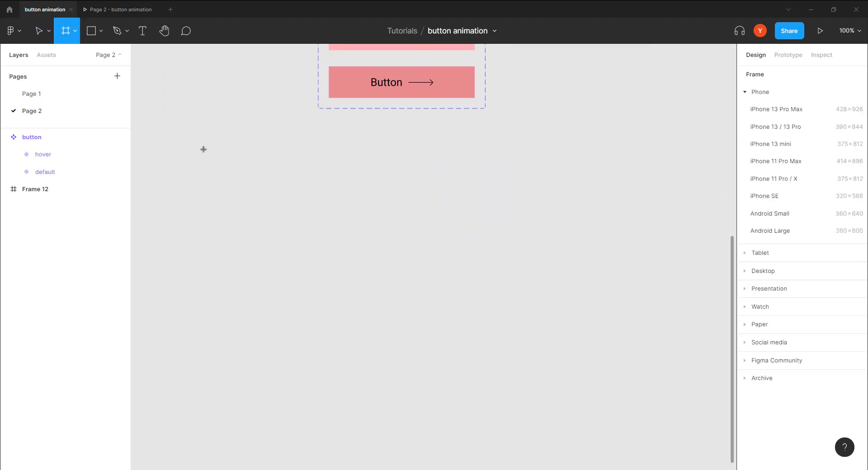
drag(202, 149, 620, 379)
Fill the new frame with FFE9B0 sampled from the yellow frame above, and extend its height to about 446.
scroll(479, 226, up, 5)
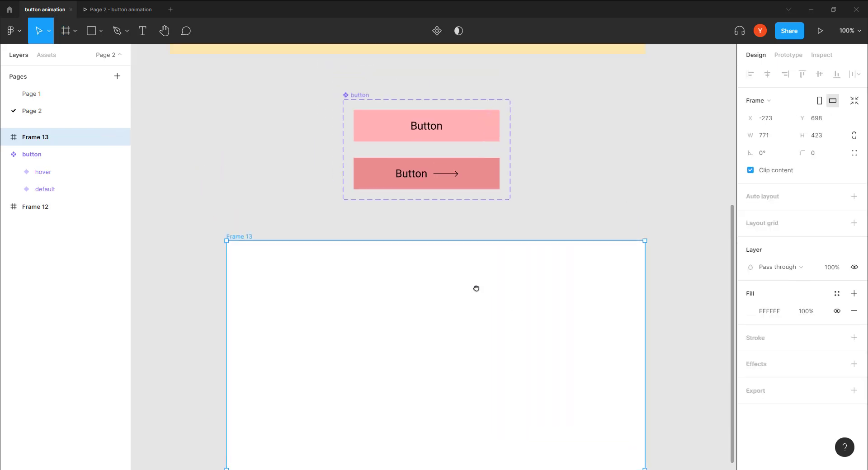
key(i)
click(294, 129)
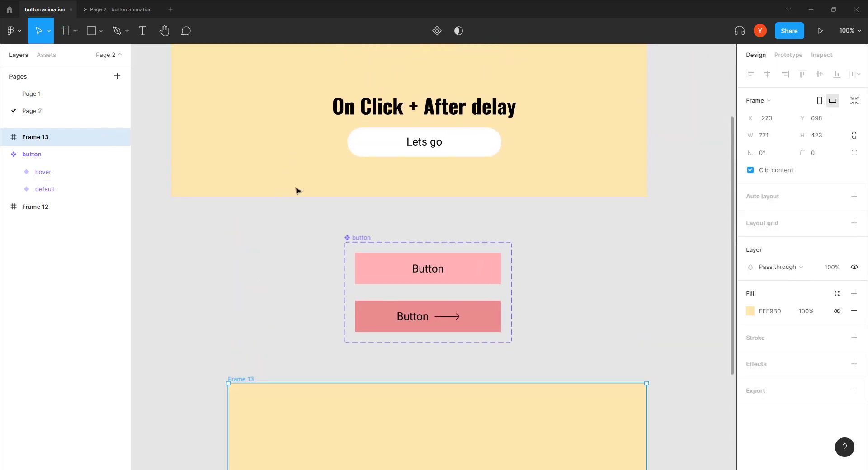
drag(298, 227, 299, 1)
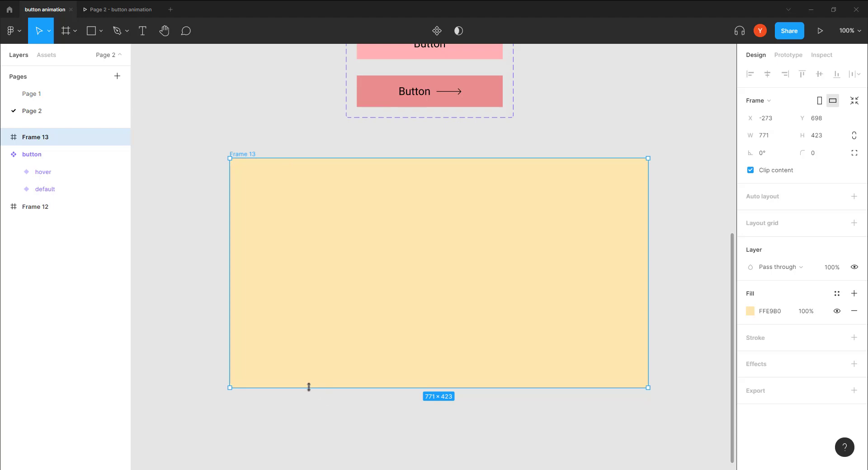
drag(308, 385, 307, 396)
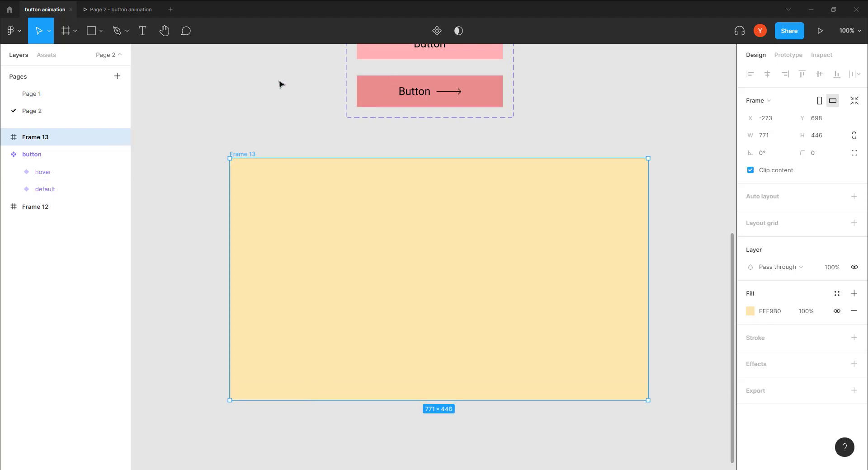
Move the button component set to about X -42, Y 454, above Frame 13, and select its default variant.
scroll(317, 107, up, 3)
drag(386, 92, 396, 102)
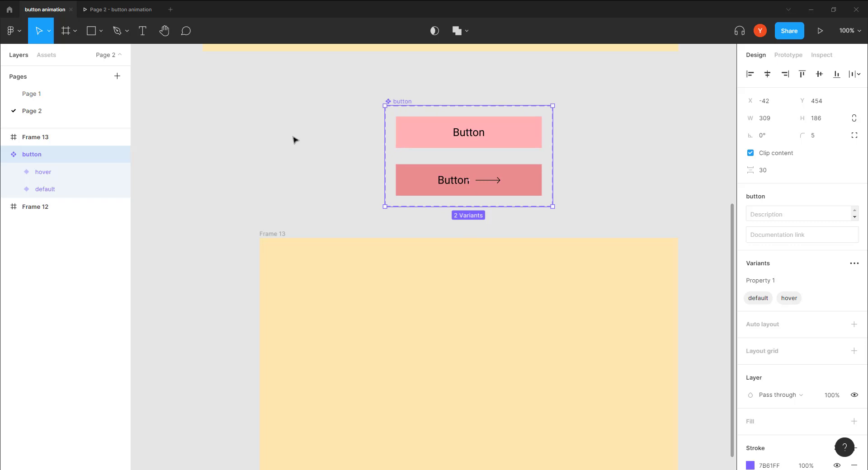
click(412, 136)
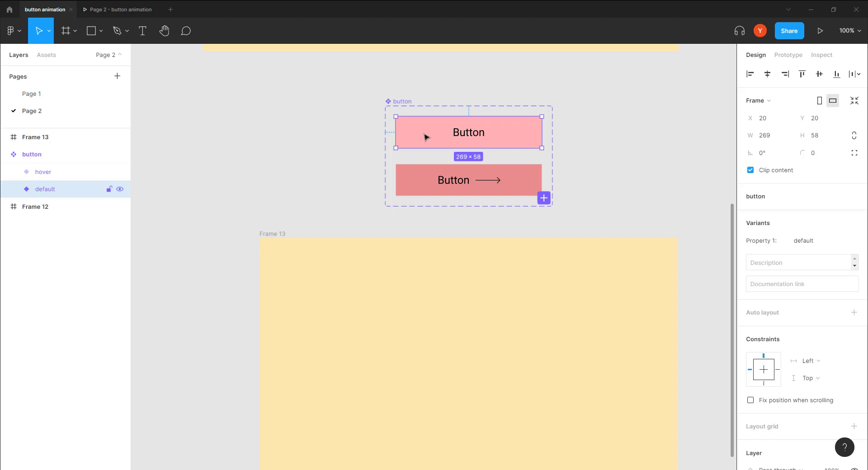
Place an instance of the default button variant in Frame 13 at about X 251, Y 136.
drag(428, 134, 428, 329)
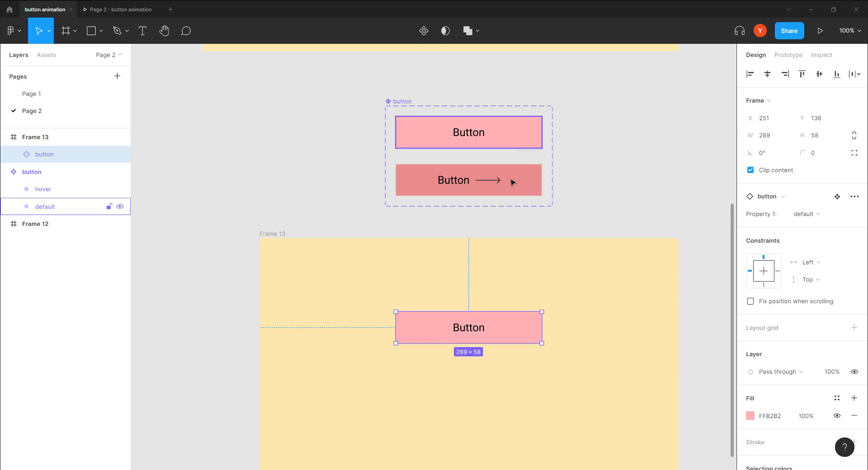
Add a While hovering interaction that changes the default variant to hover, animated with Smart animate.
click(525, 145)
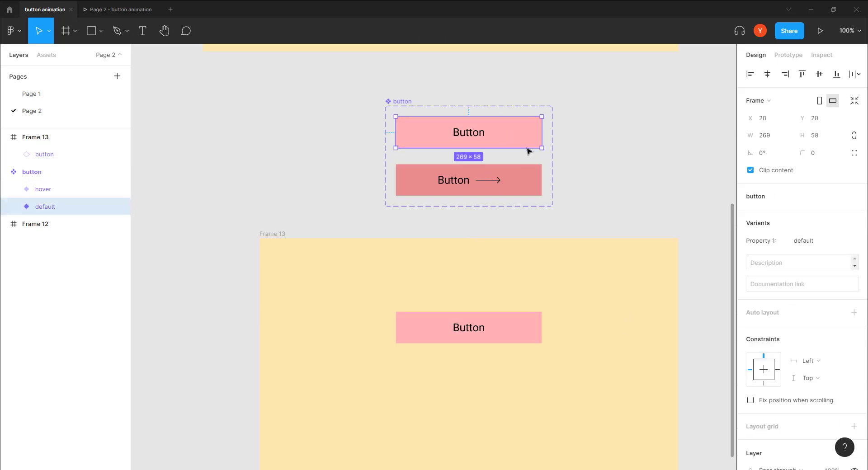
click(789, 56)
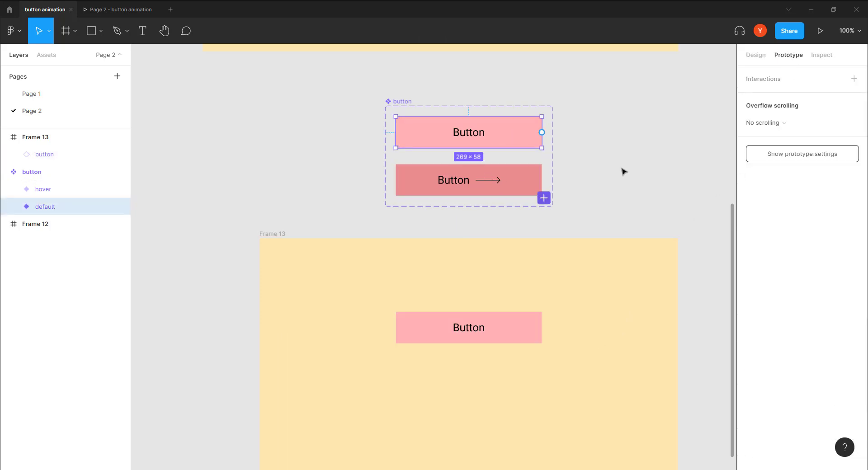
drag(542, 132, 469, 171)
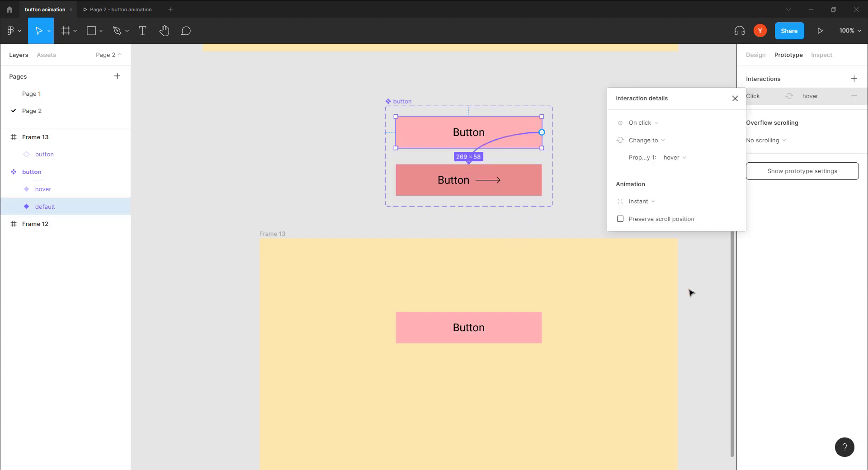
click(646, 127)
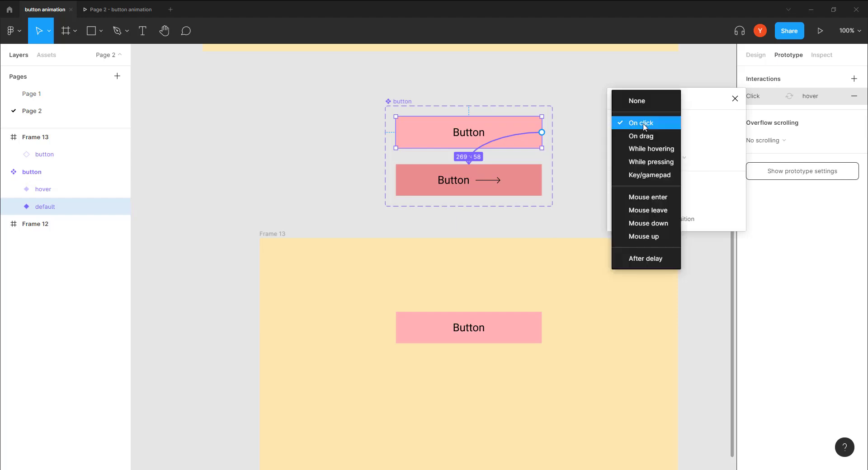
click(639, 150)
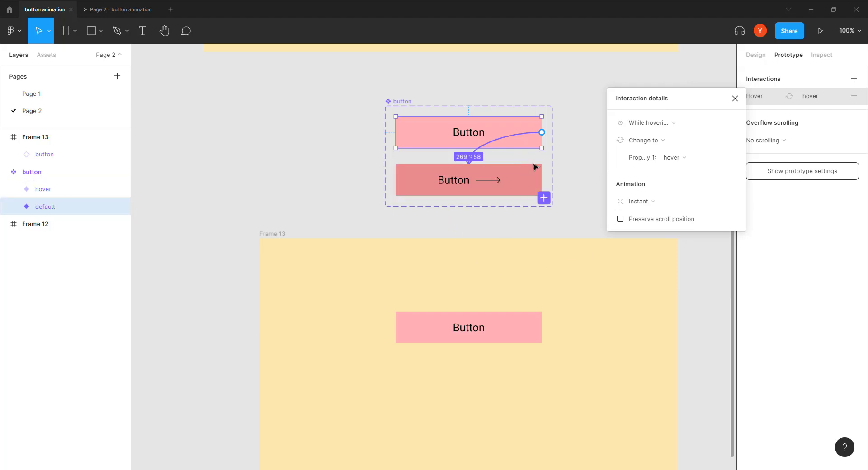
click(636, 202)
click(637, 228)
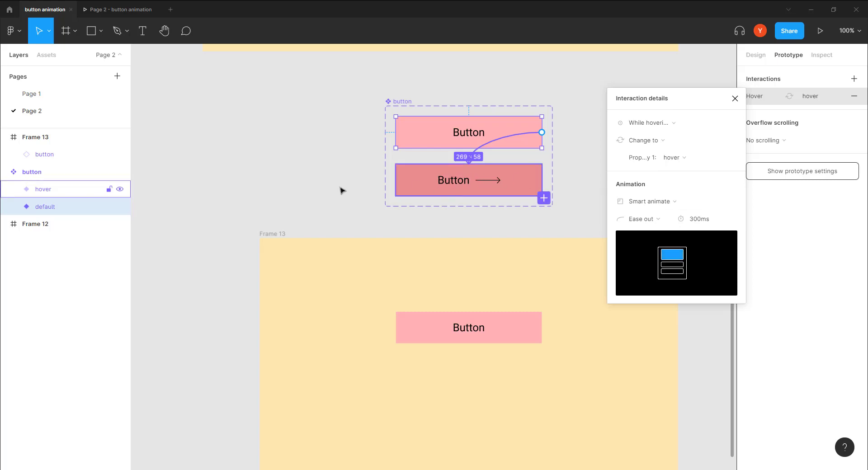
Examine the default variant's layers and the settings of its hover interaction.
click(9, 211)
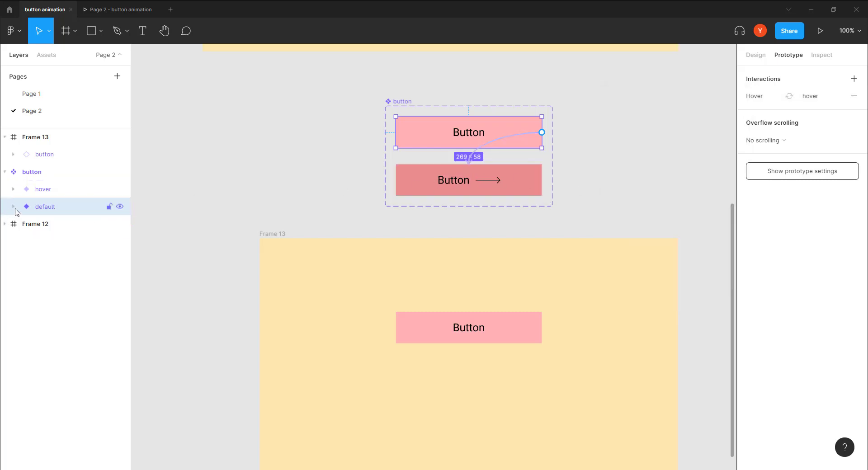
click(13, 207)
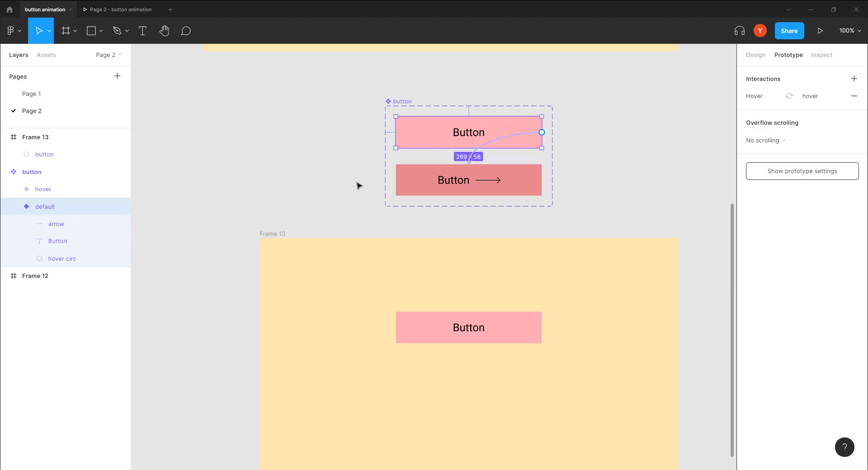
click(496, 146)
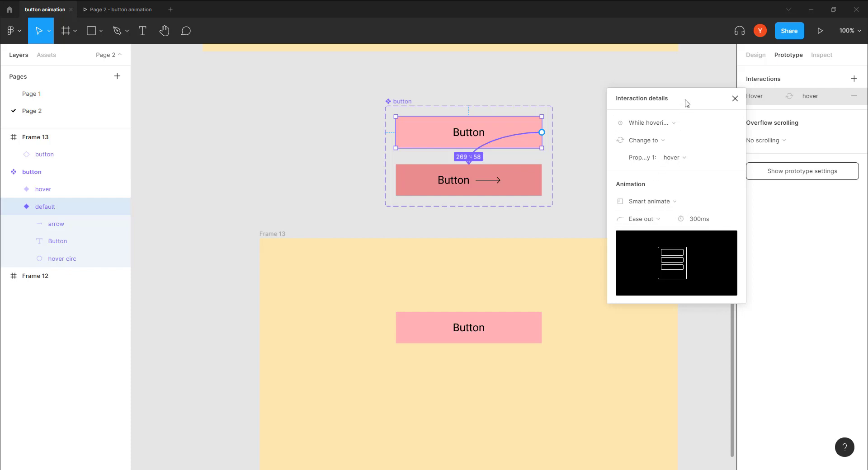
drag(686, 103, 755, 109)
Preview Frame 13 as a prototype, test the button's hover animation, and return to the design file.
click(277, 236)
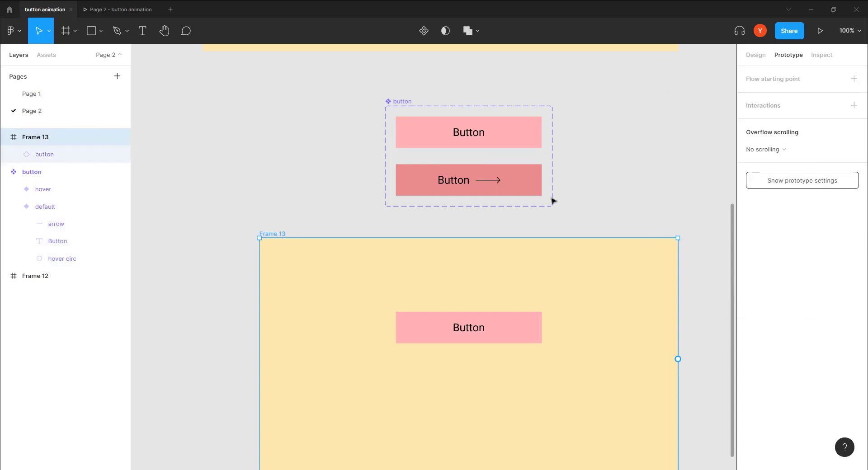
click(820, 30)
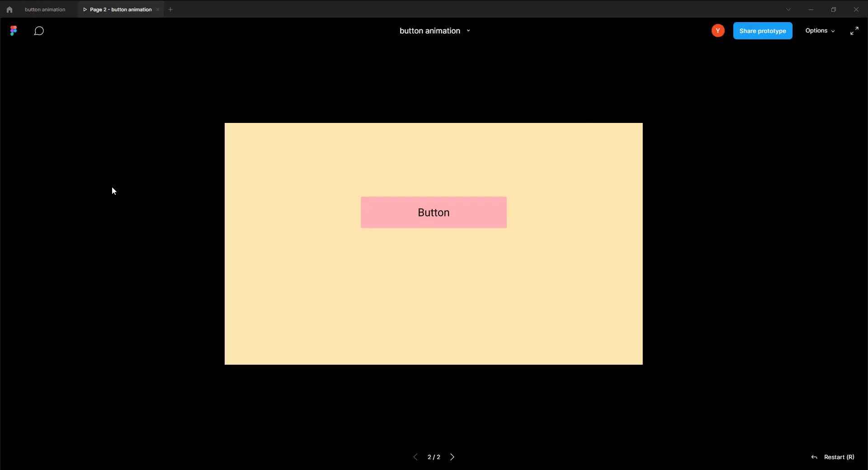
mouse_move(429, 223)
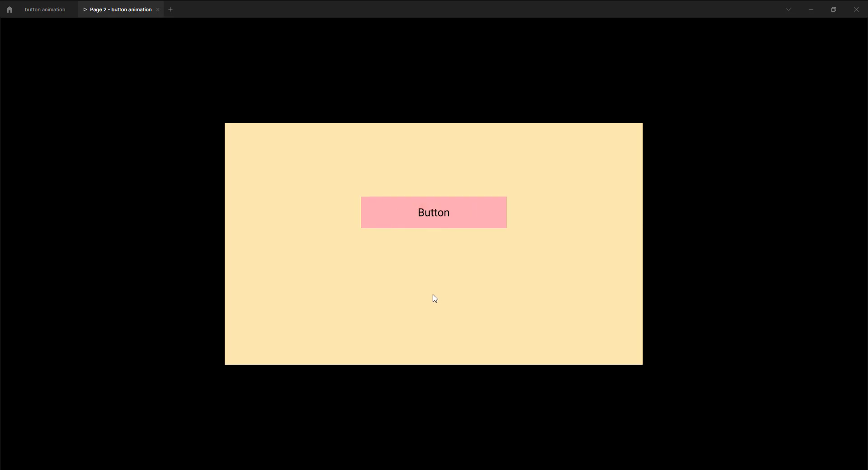
click(44, 10)
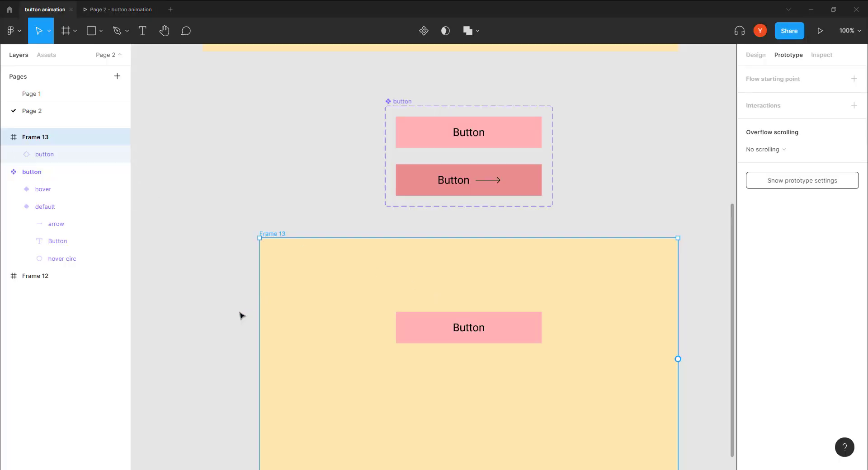
Draw a new frame of about 290 × 79 on the empty canvas beside Frame 13.
drag(204, 155, 249, 350)
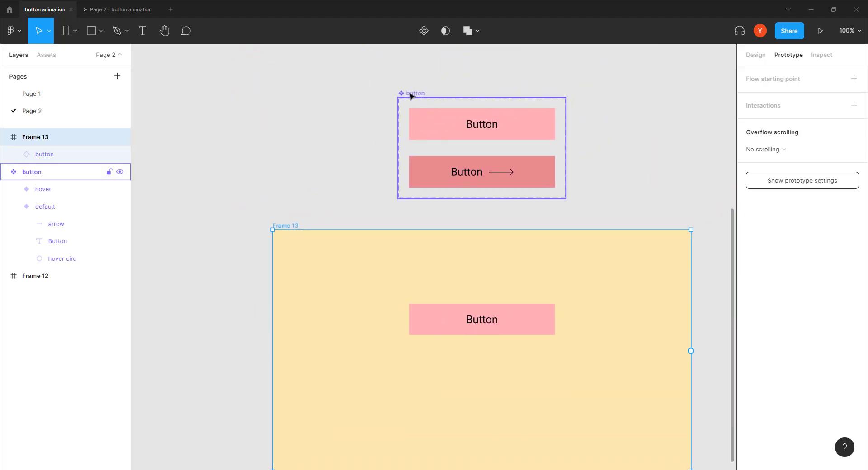
click(411, 97)
scroll(339, 244, left, 5)
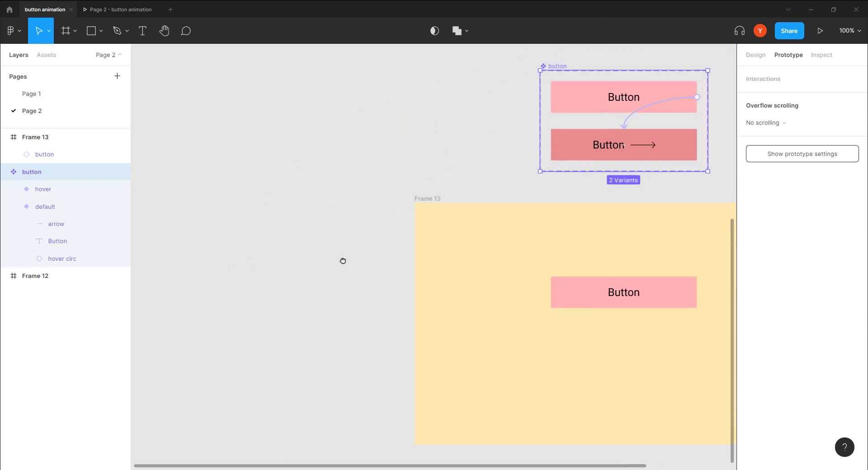
click(67, 31)
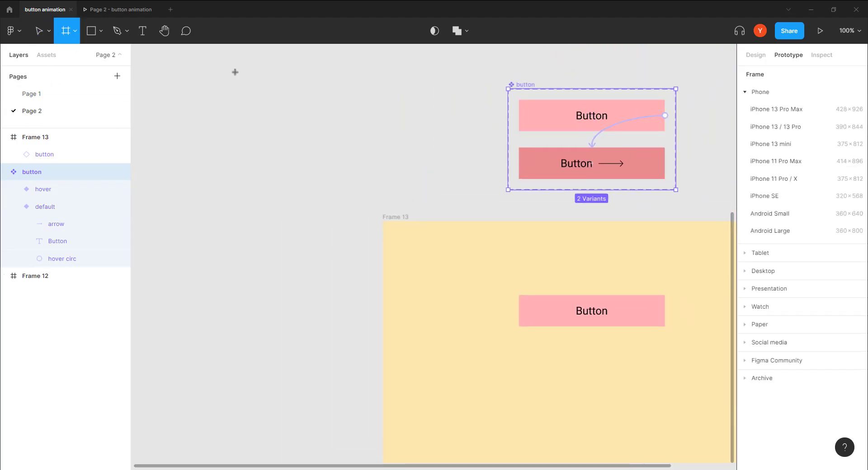
scroll(364, 267, up, 5)
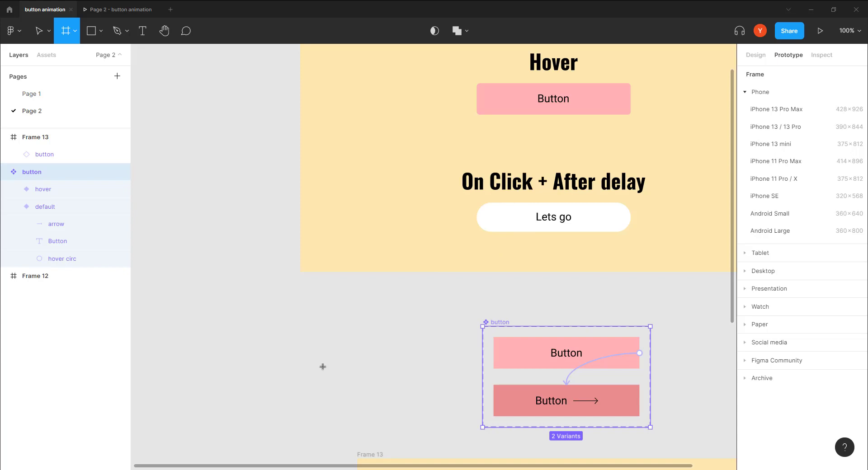
scroll(343, 272, down, 7)
scroll(344, 271, left, 3)
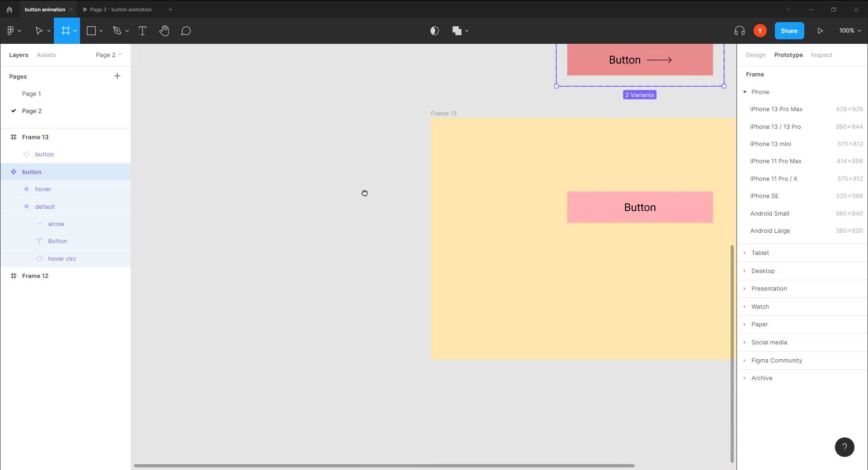
drag(382, 243, 343, 278)
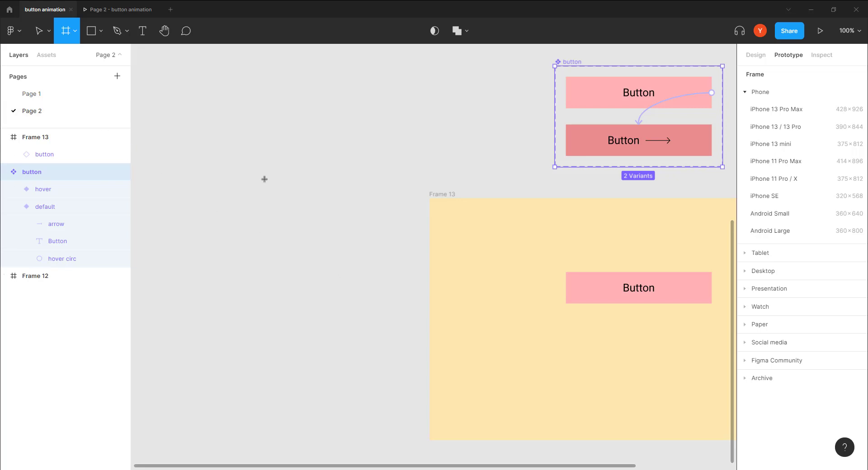
scroll(290, 163, down, 2)
scroll(289, 163, left, 2)
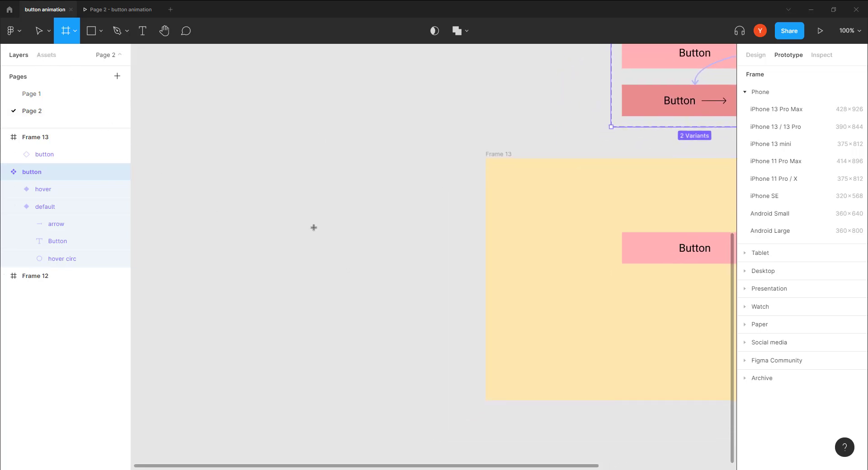
mouse_move(205, 170)
mouse_down()
mouse_move(344, 199)
mouse_move(363, 213)
mouse_up()
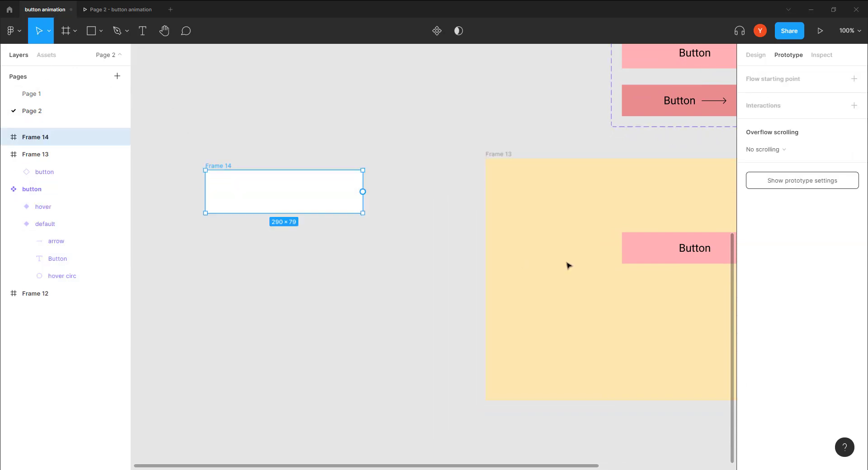
Set the new frame's height to 58 and width to 280, and move it to about X -683, Y 826.
click(755, 55)
click(817, 135)
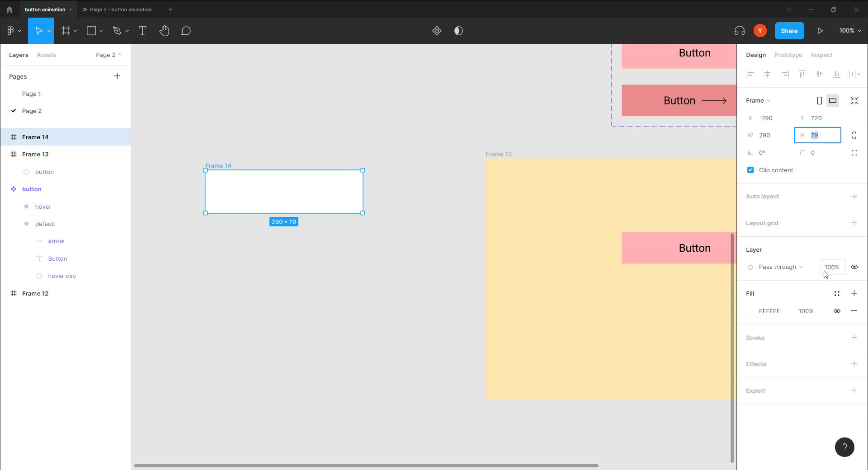
key(Return)
click(766, 135)
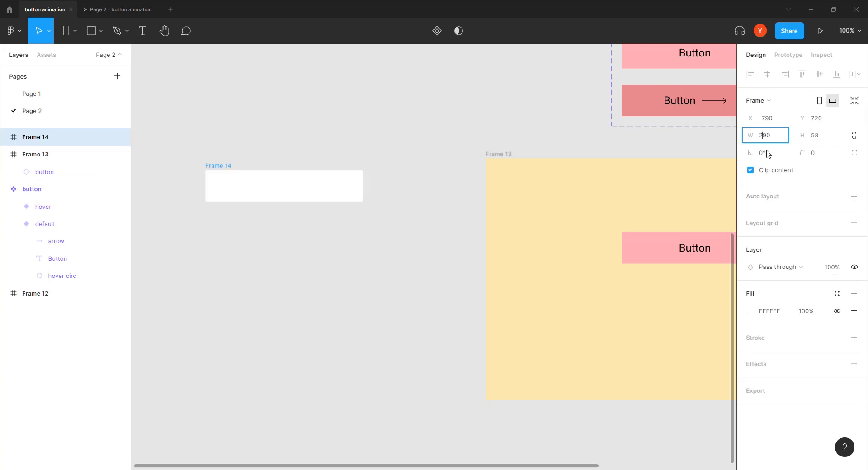
text(280)
key(Return)
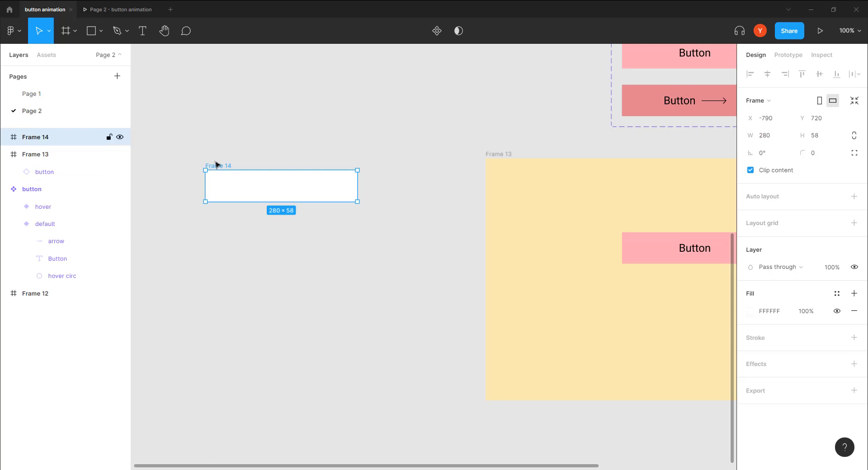
drag(217, 166, 276, 223)
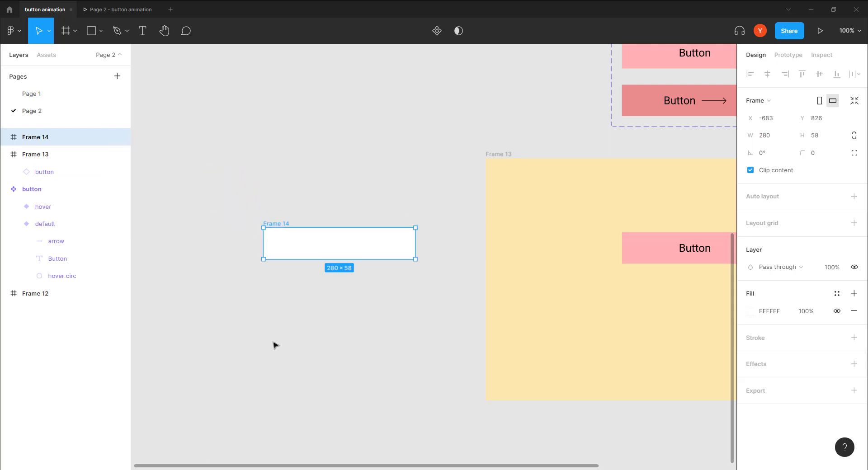
Add the text "Lets go" inside Frame 14 and center it horizontally and vertically.
click(143, 31)
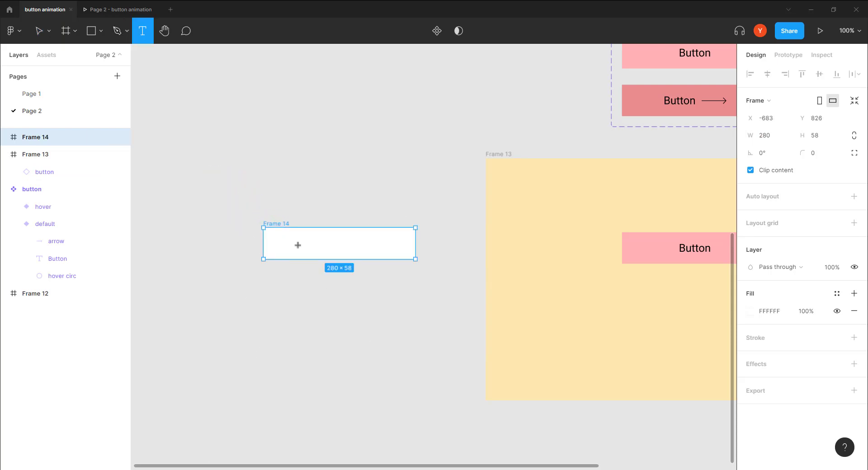
click(300, 246)
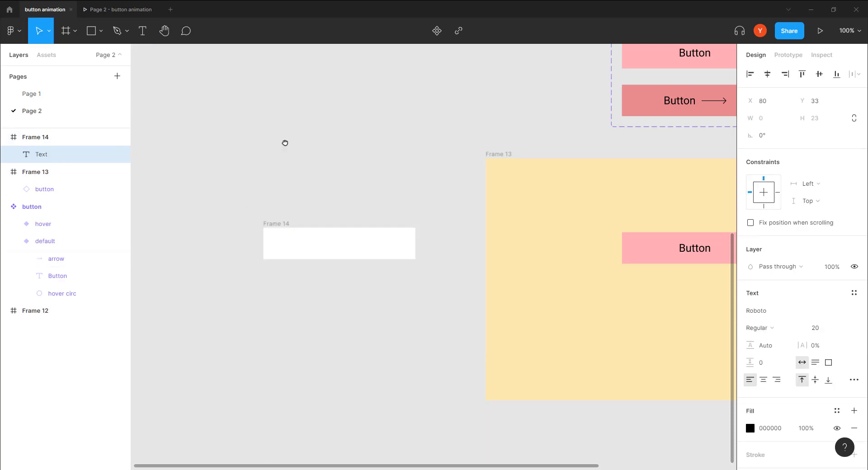
drag(285, 142, 296, 177)
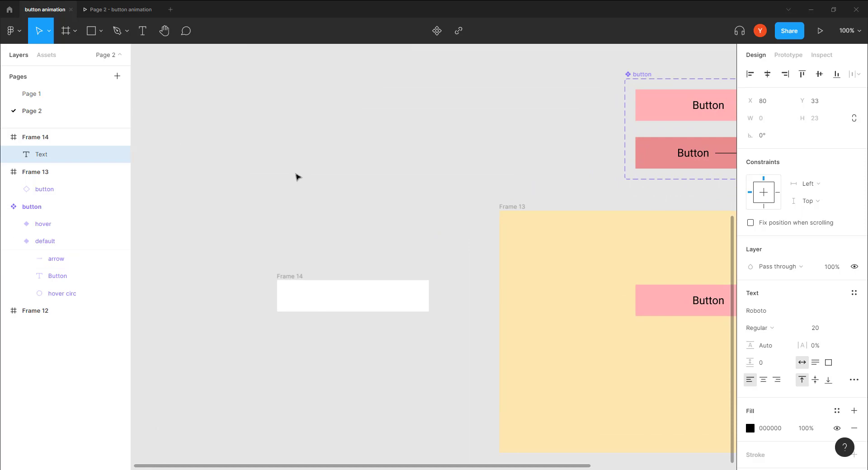
text(Lets go)
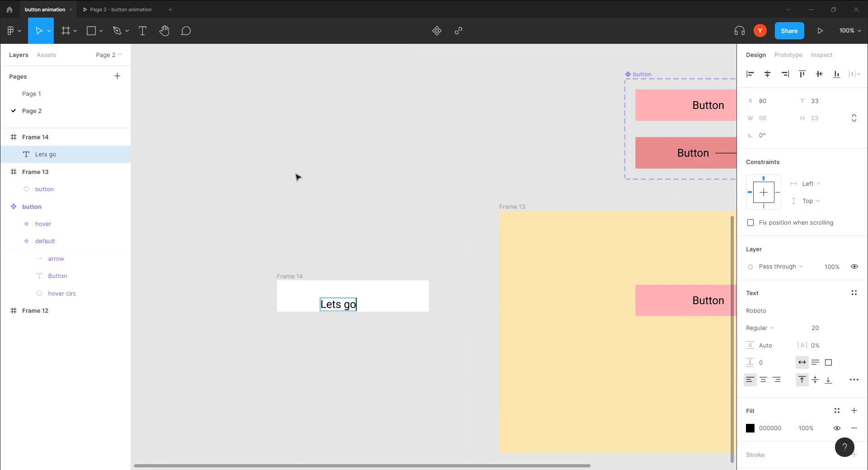
key(Escape)
click(768, 74)
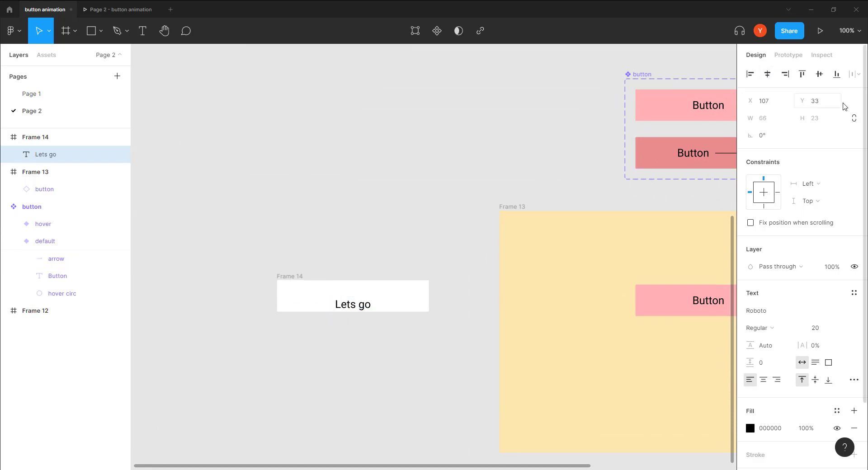
click(819, 74)
drag(287, 224, 347, 128)
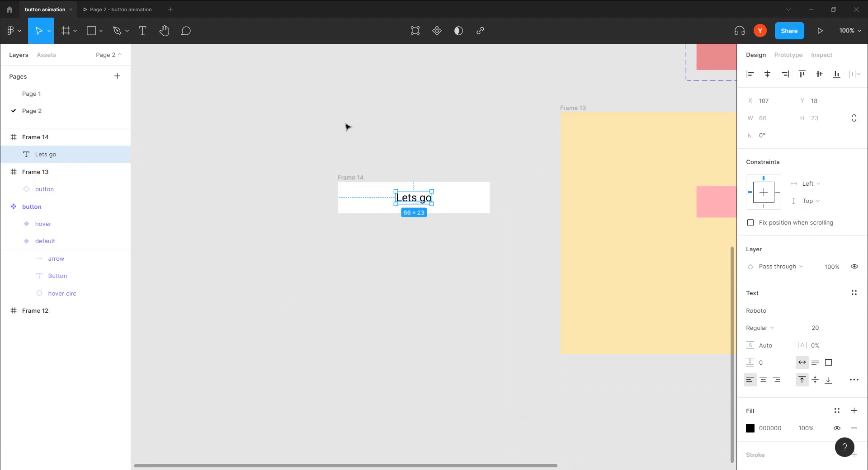
click(28, 138)
double_click(28, 140)
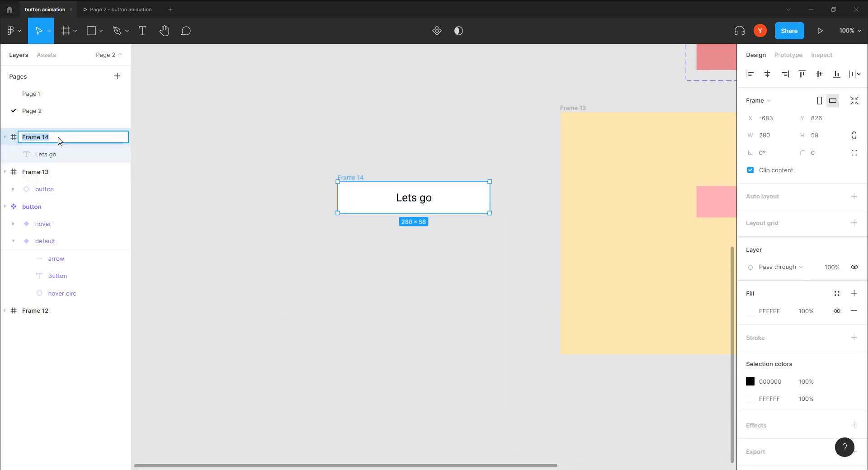
click(264, 204)
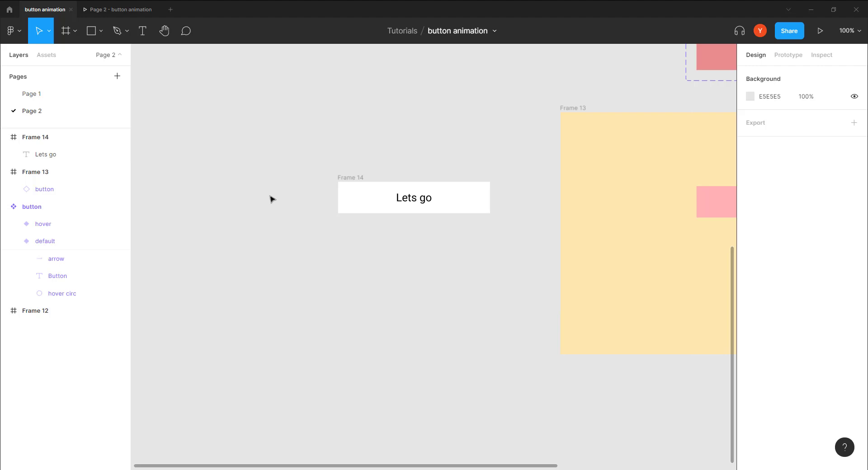
Rename Frame 14 as "lets go btn".
click(352, 178)
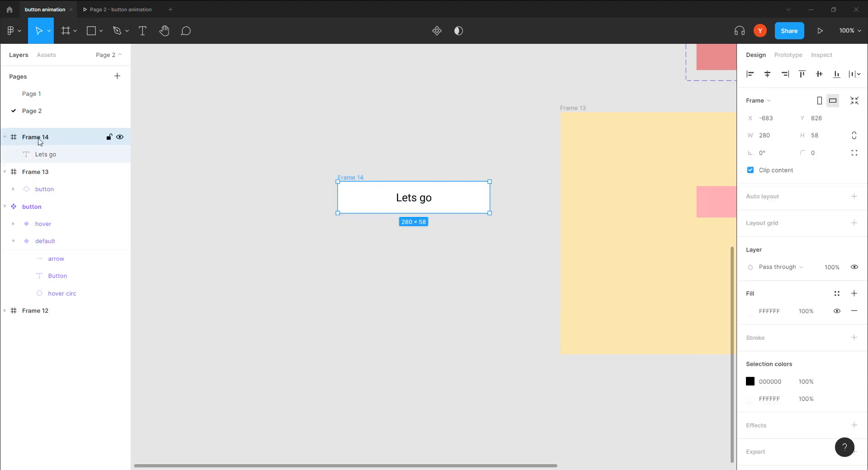
double_click(41, 141)
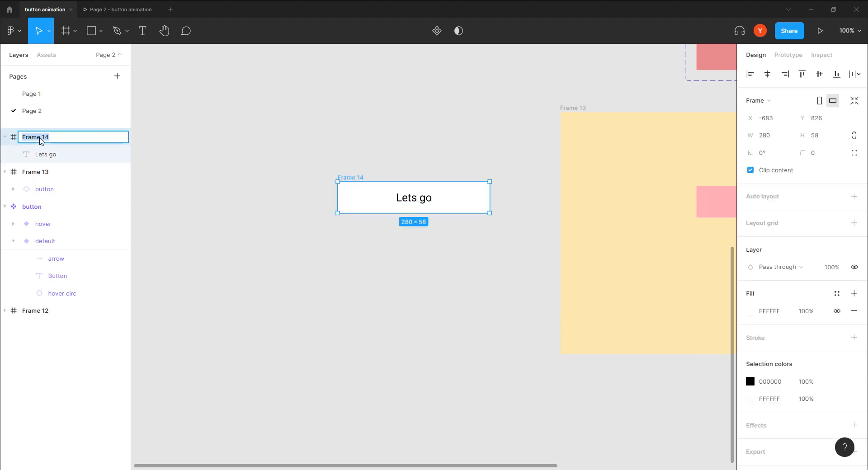
text(lets go btn)
key(Return)
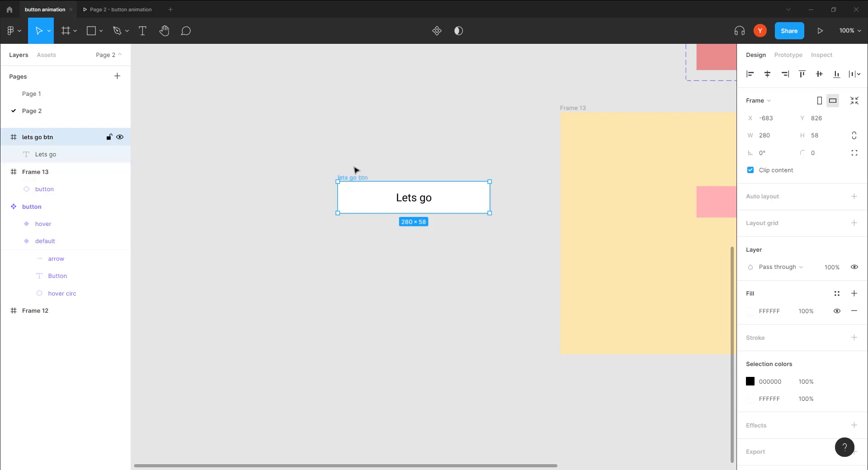
Convert the lets go btn frame into a component, add a second variant, and clear that variant's property value.
click(437, 31)
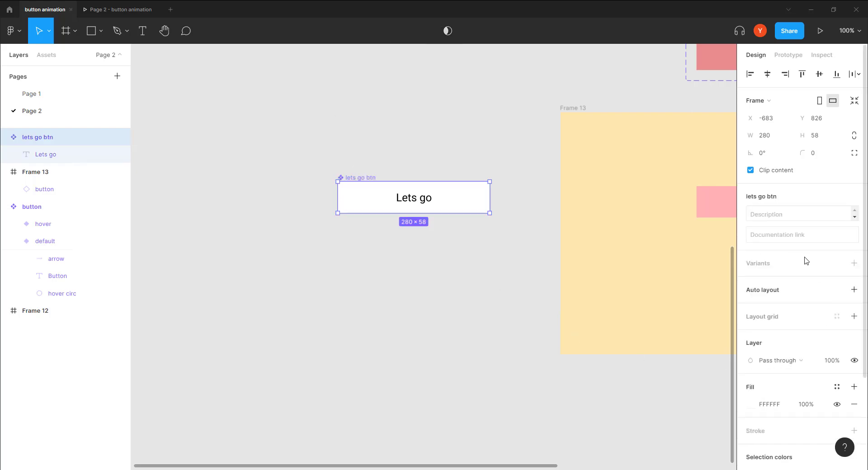
click(854, 263)
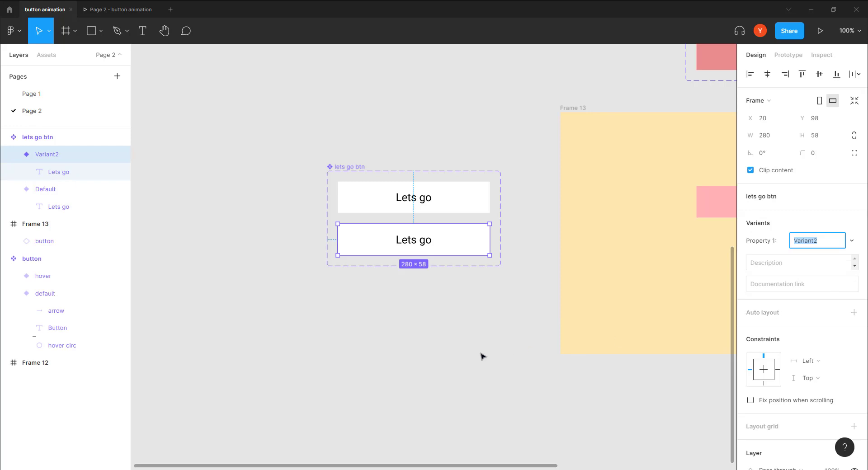
key(BackSpace)
click(496, 310)
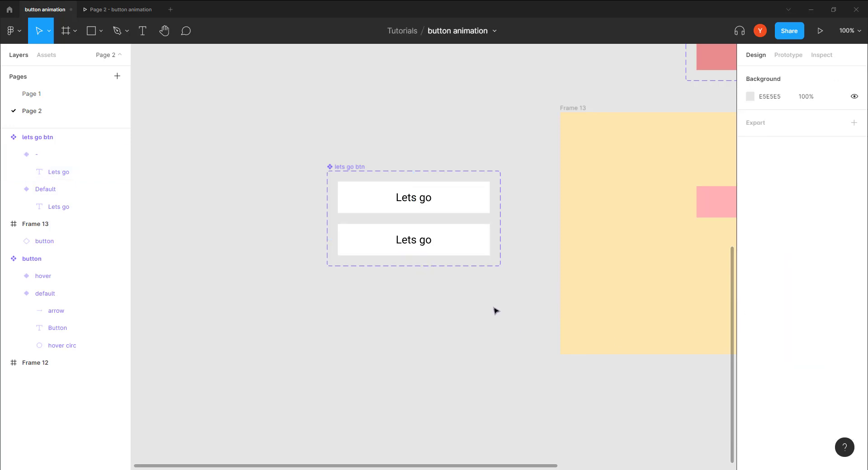
Move the lets go btn component set up to about Y 698, level with Frame 13.
drag(475, 321, 316, 425)
click(278, 362)
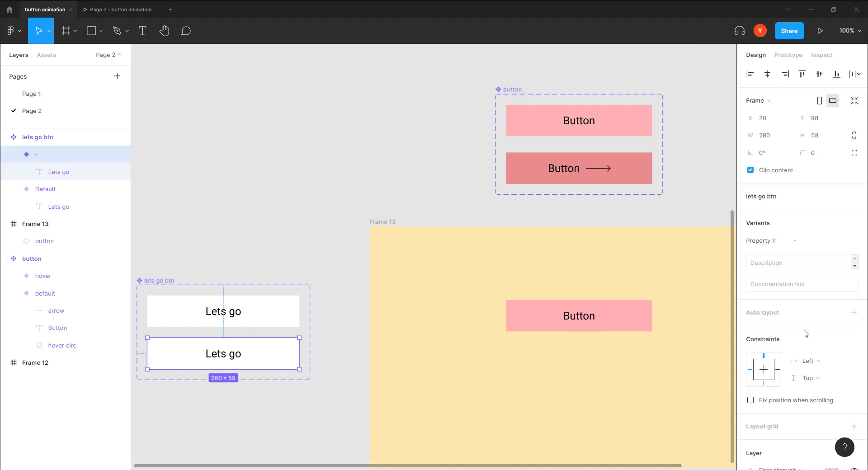
click(253, 212)
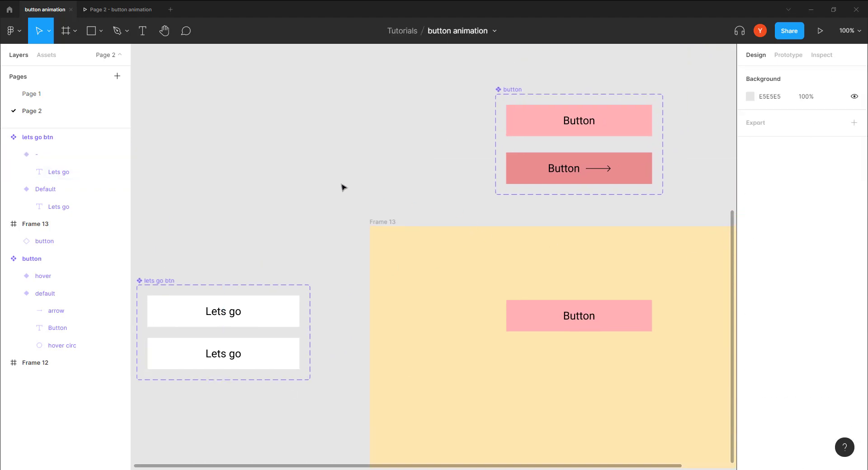
drag(344, 188, 265, 229)
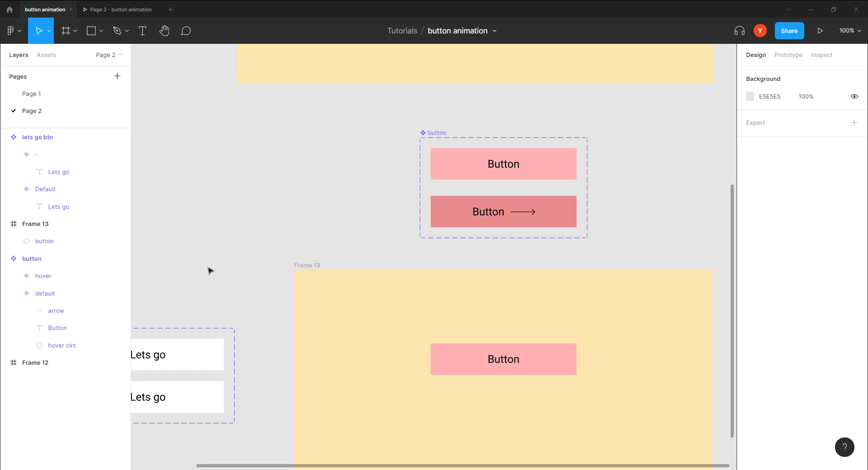
drag(209, 271, 398, 194)
drag(277, 251, 274, 193)
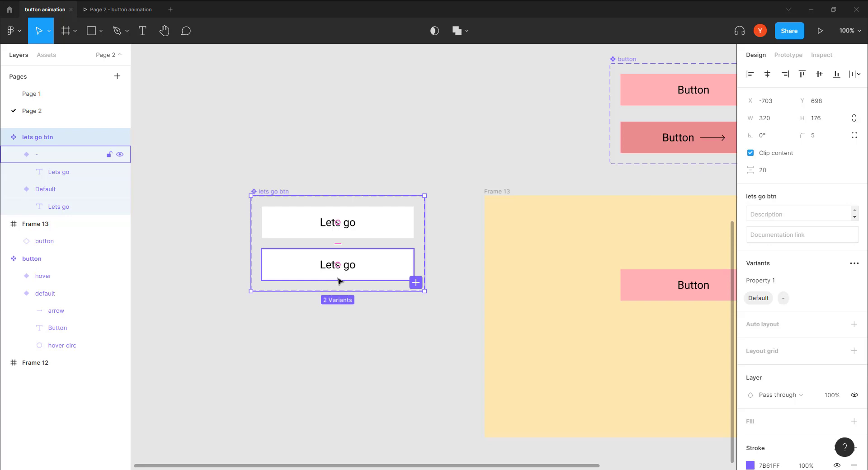
Undo the component set's move, the added variant and the component creation, restoring the plain lets go btn frame.
key(ctrl+z)
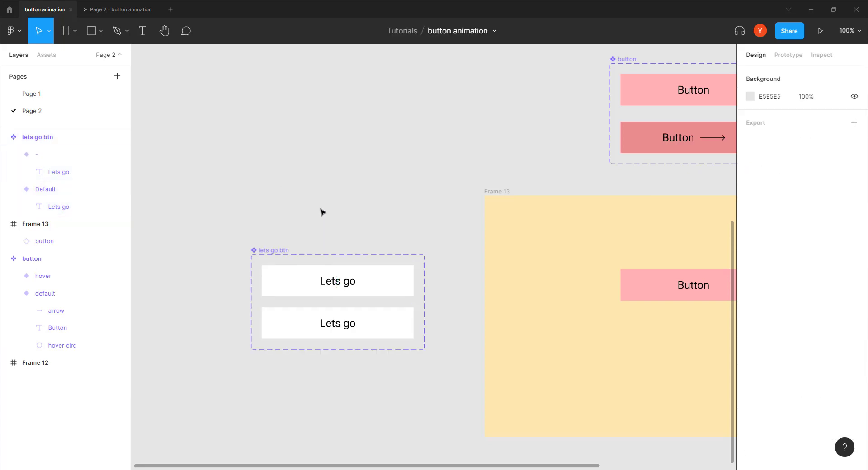
key(ctrl+z)
key(ctrl+z)
key(ctrl+z)
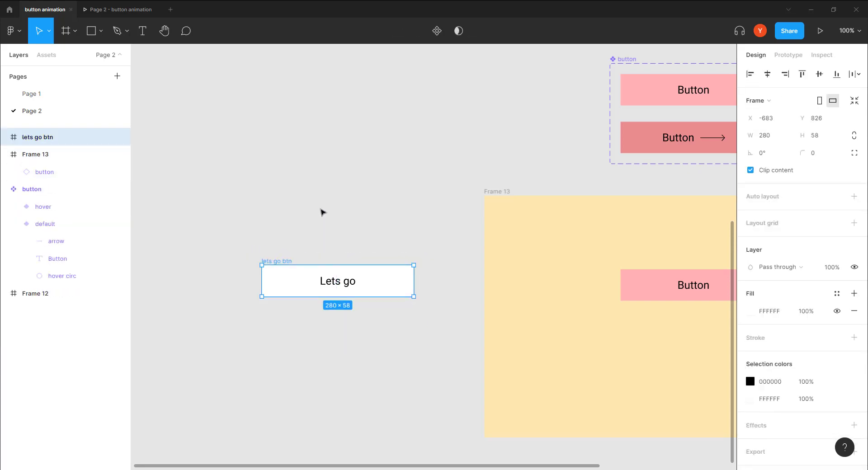
Move the lets go btn frame to about X -671, Y 698, level with the upper edge of Frame 13.
drag(279, 260, 284, 193)
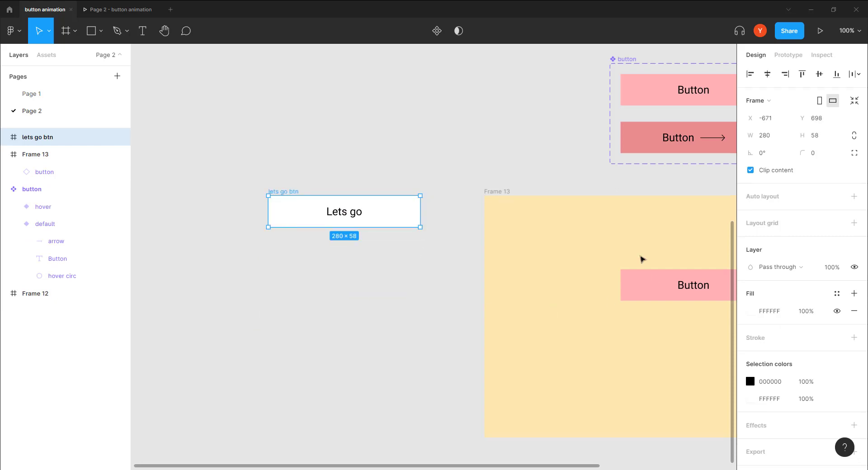
click(823, 153)
key(shift+Tab)
key(shift+Tab)
text(30)
key(Return)
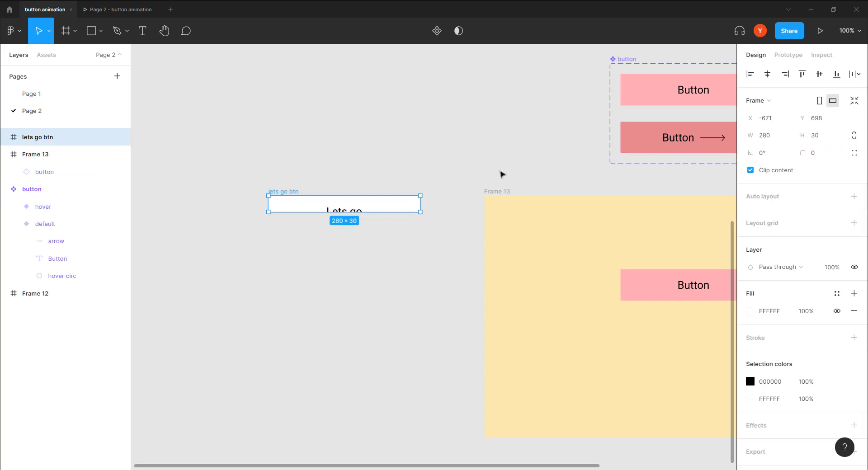
key(ctrl+z)
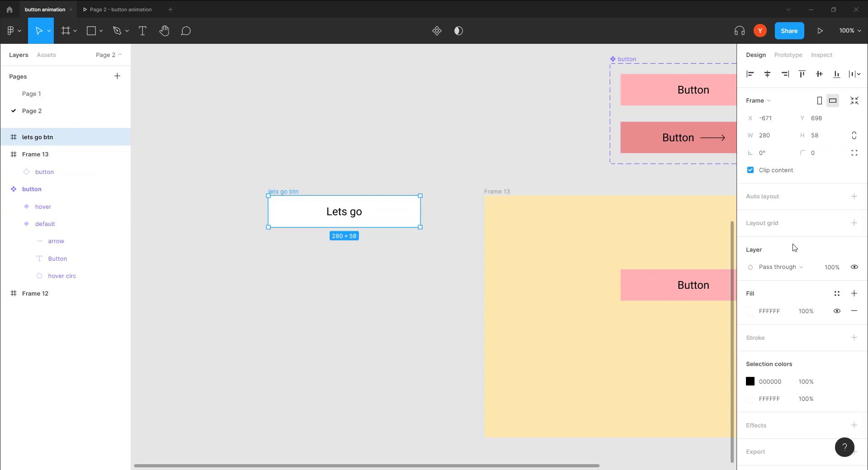
Set the lets go btn frame's corner radius to 30.
click(821, 156)
text(30)
key(Return)
Draw a 280 × 58 rectangle covering the lets go btn frame and fill it with green 658B46.
click(91, 31)
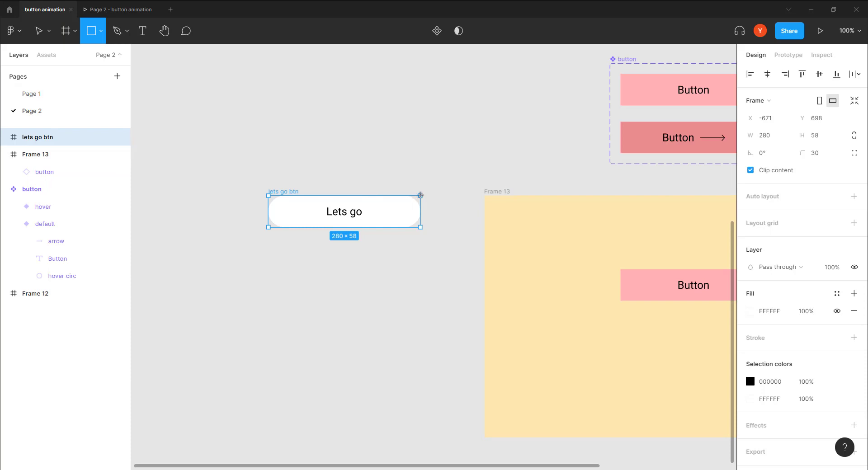
mouse_move(420, 195)
mouse_down()
mouse_move(355, 226)
mouse_move(269, 227)
mouse_up()
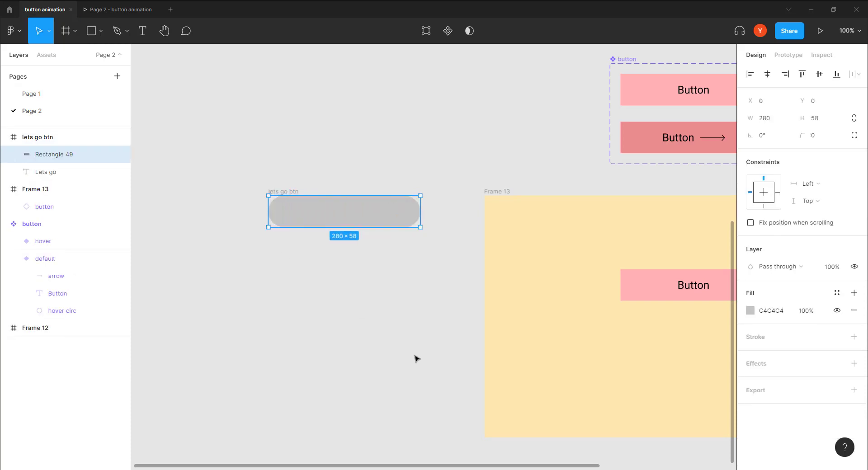
click(751, 310)
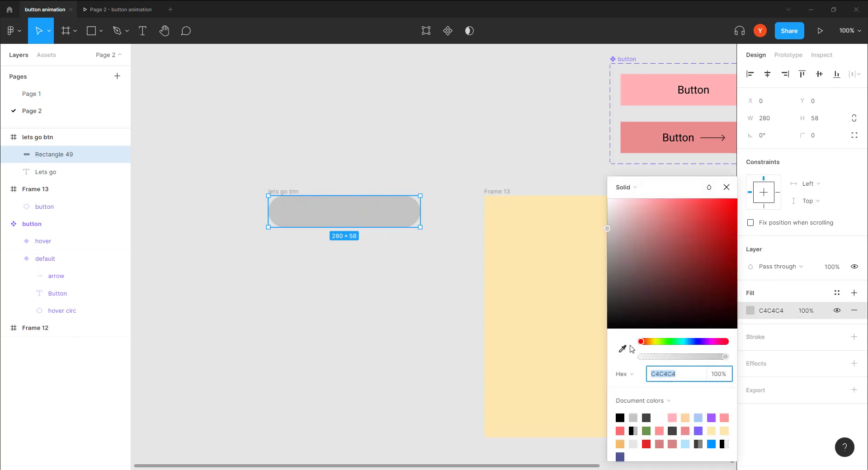
click(664, 342)
mouse_move(658, 269)
mouse_down()
mouse_move(677, 269)
mouse_move(682, 254)
mouse_move(672, 260)
mouse_up()
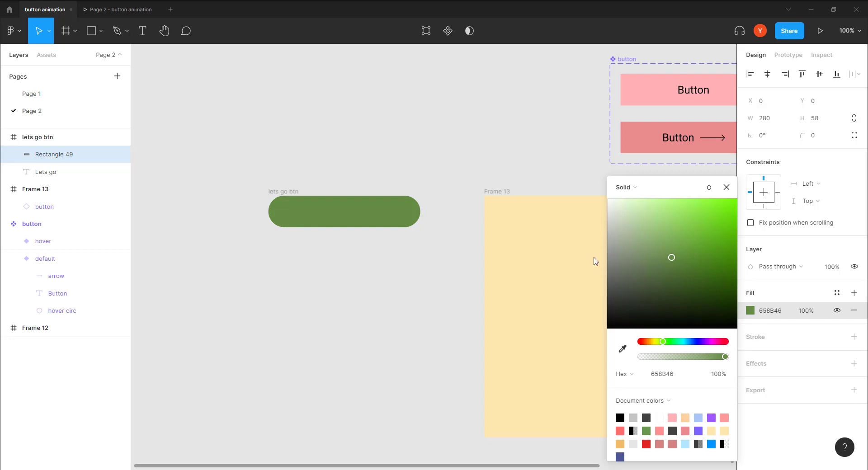
Rename the green rectangle layer as "prog bar".
double_click(57, 155)
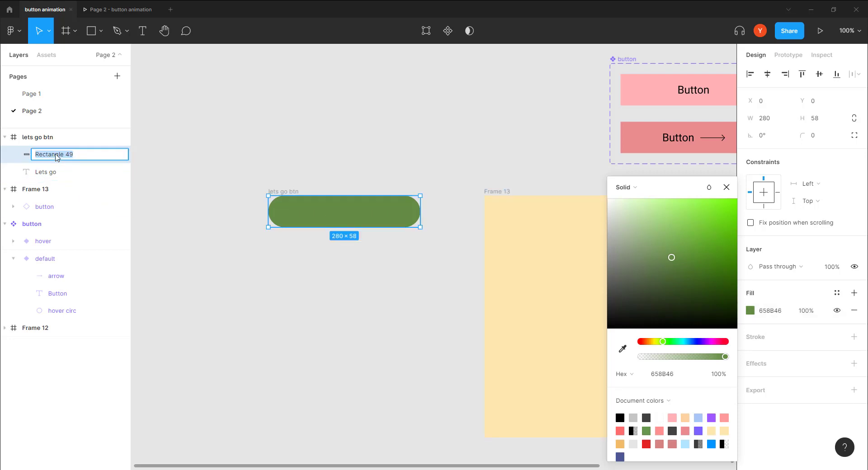
text(prog bar)
key(Return)
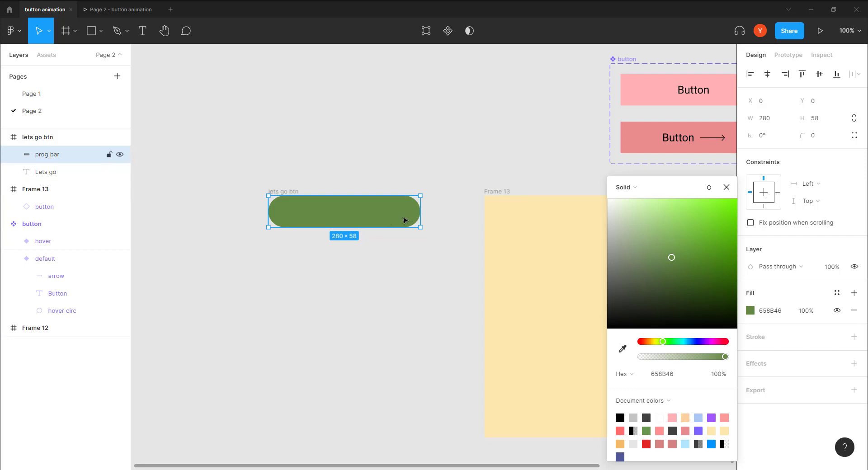
Place prog bar just outside the button's left edge at X -280, Y 0, inside lets go btn and layered beneath the text.
drag(403, 220, 275, 220)
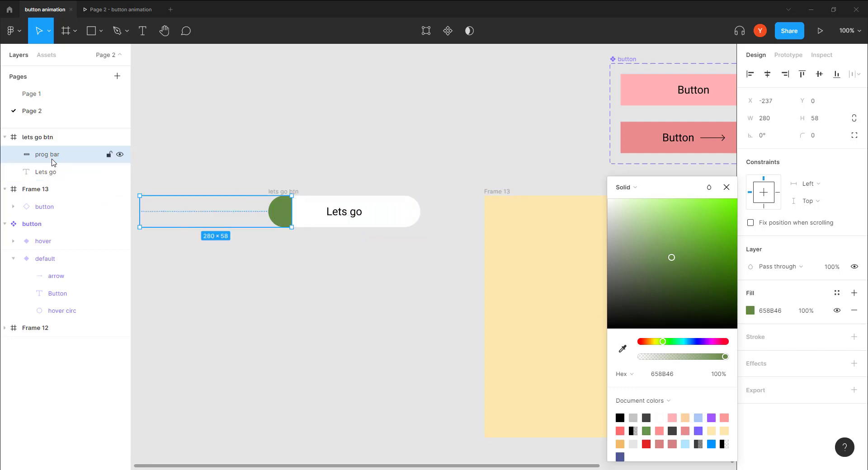
drag(53, 159, 67, 195)
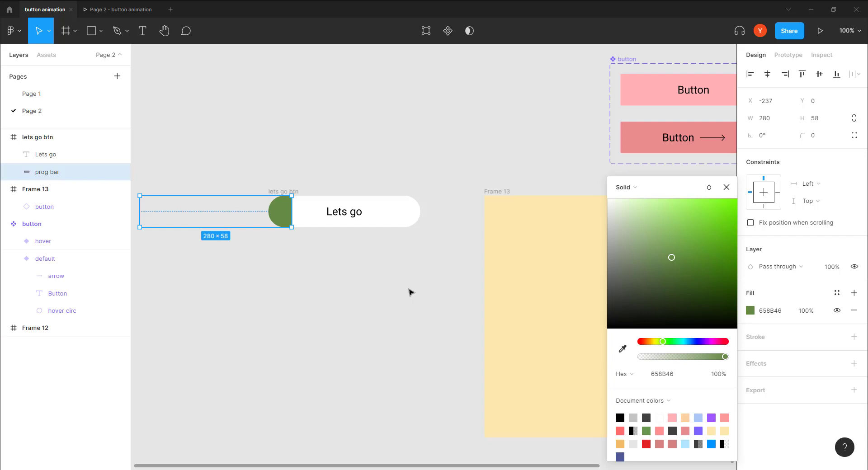
drag(68, 172, 55, 132)
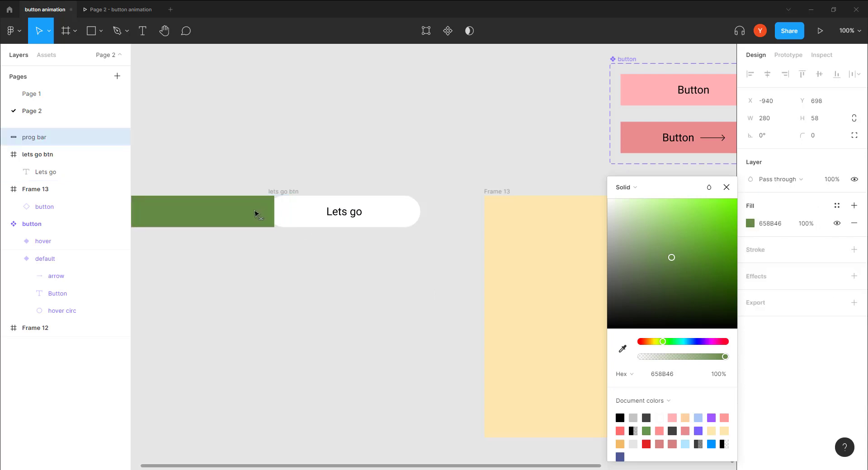
drag(256, 213, 250, 213)
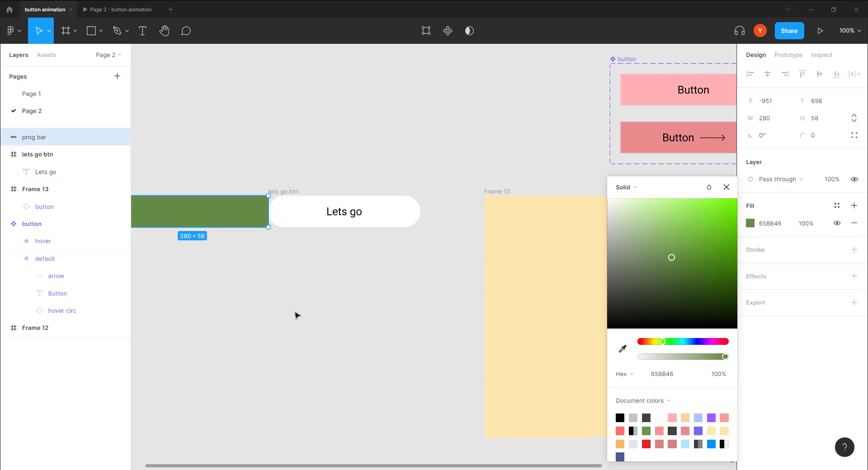
drag(45, 138, 51, 185)
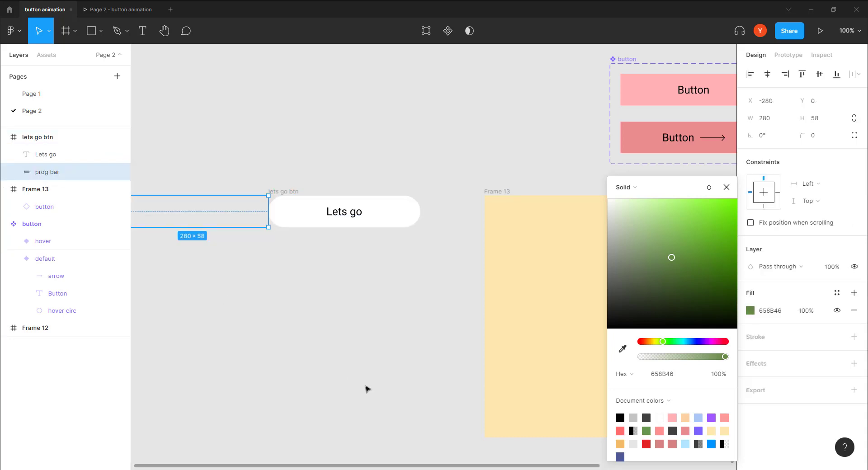
Draw a check mark of about 20 × 13 with the Pen tool beside the "Lets go" text.
click(323, 289)
key(ctrl+equal)
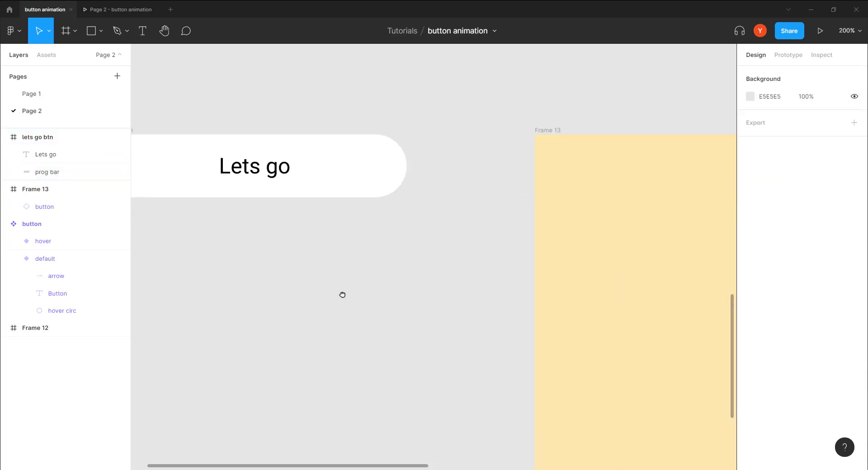
click(116, 31)
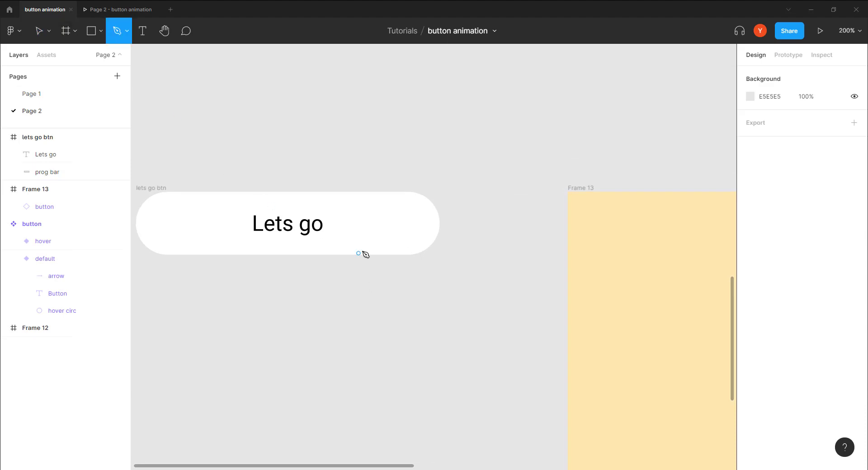
click(350, 223)
click(359, 231)
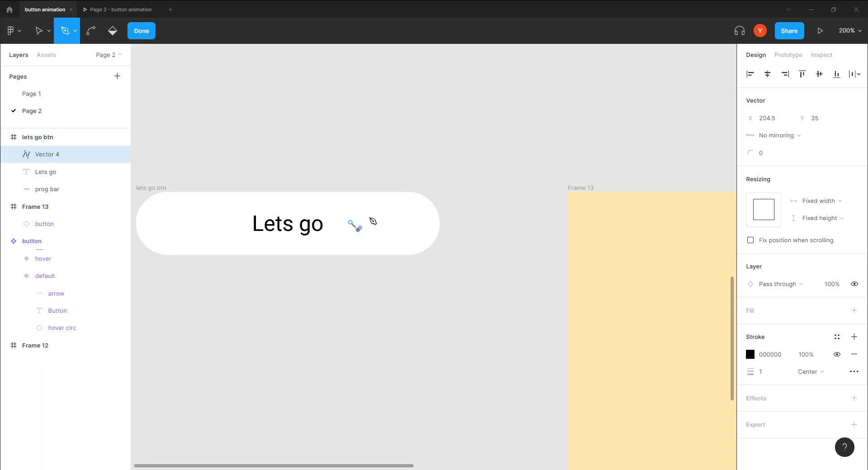
click(372, 217)
key(Return)
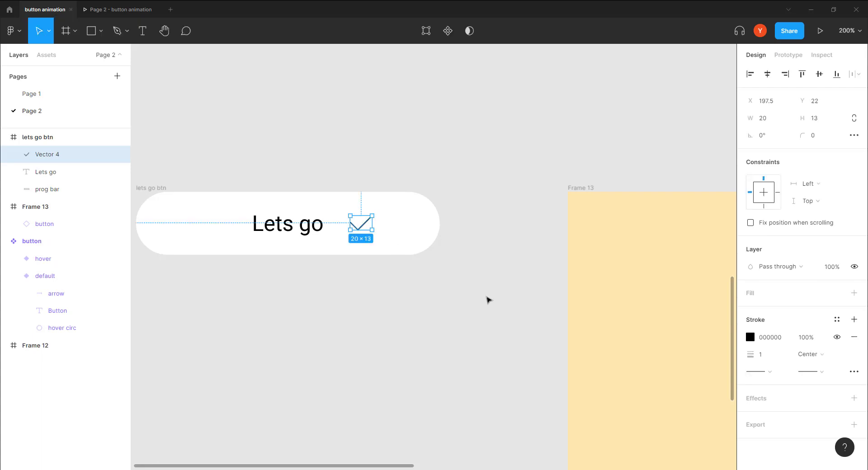
Set the check mark's stroke weight to 3 and rename its layer as "v icon".
click(752, 355)
text(3)
key(Return)
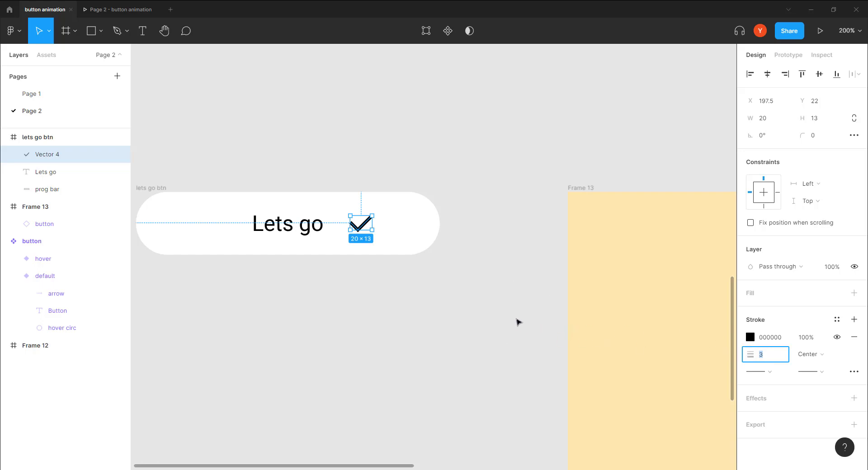
double_click(39, 154)
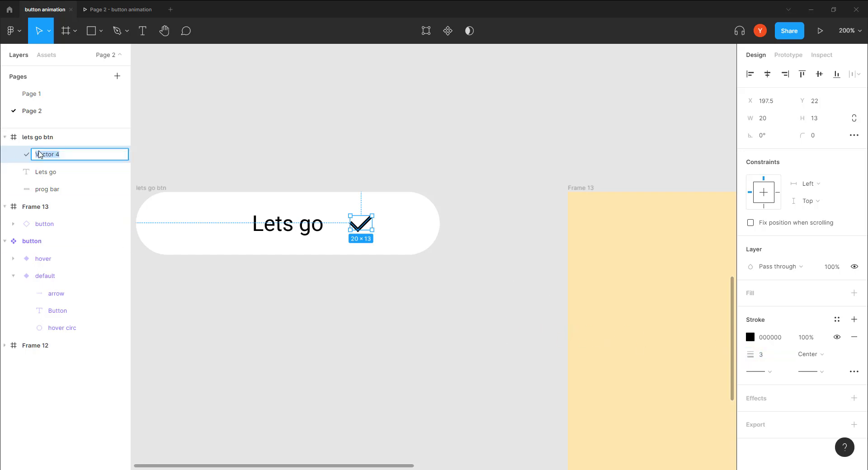
text(v icon)
key(Return)
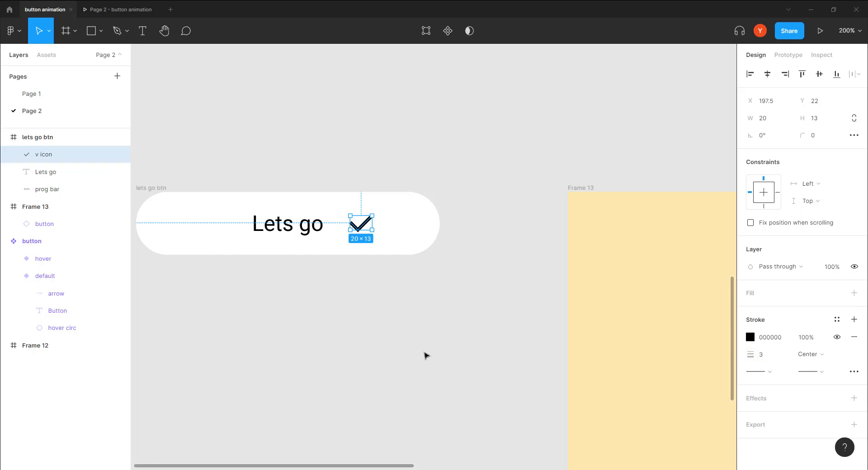
Set the v icon's layer opacity to 0%.
click(832, 267)
text(0)
key(Return)
Duplicate the lets go btn frame directly below the original at about X -671, Y 787.
drag(269, 289, 390, 286)
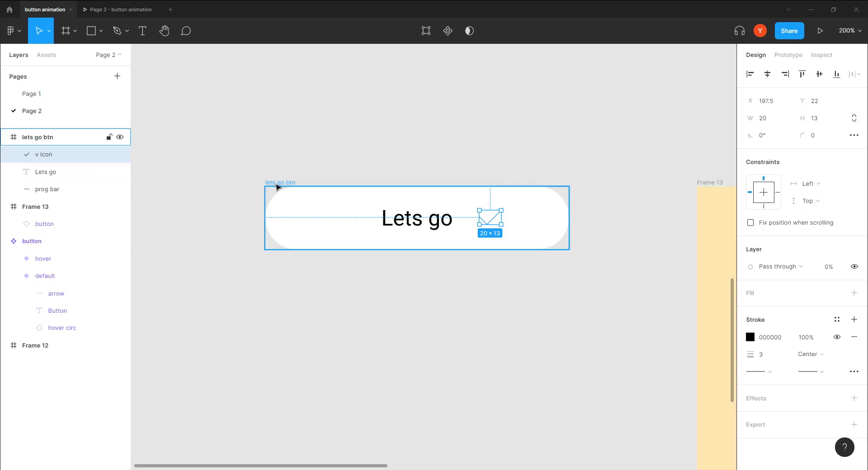
drag(277, 185, 280, 282)
scroll(359, 373, down, 3)
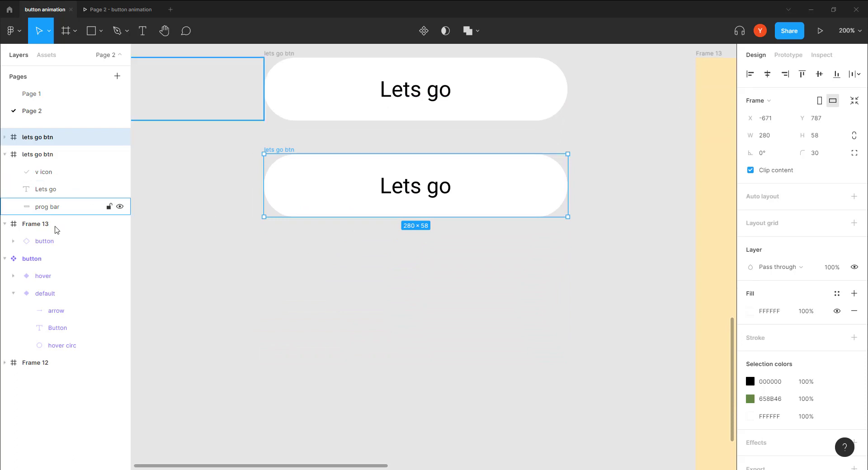
Move the prog bar in the second lets go btn frame right to X -235, so it covers the button's left end.
click(5, 154)
click(5, 139)
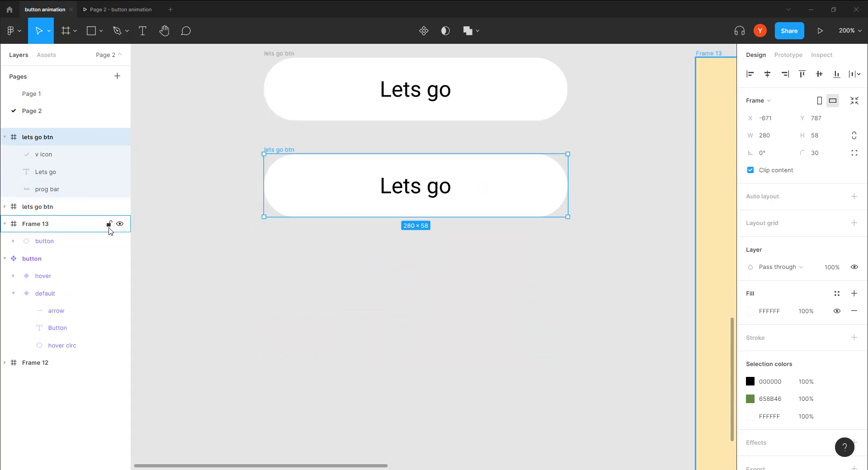
click(58, 190)
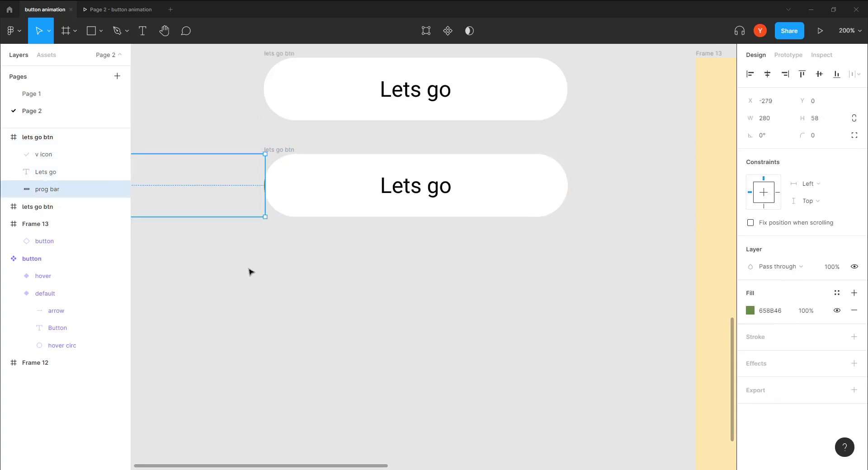
key(Right)
key(Right)
key(Right)
key(Right)
key(Right)
key(Right)
key(Right)
key(Right)
key(Right)
key(Right)
key(Right)
key(Right)
key(Right)
key(Right)
key(Right)
key(Right)
key(Right)
key(Right)
key(Right)
key(Right)
drag(280, 195, 305, 194)
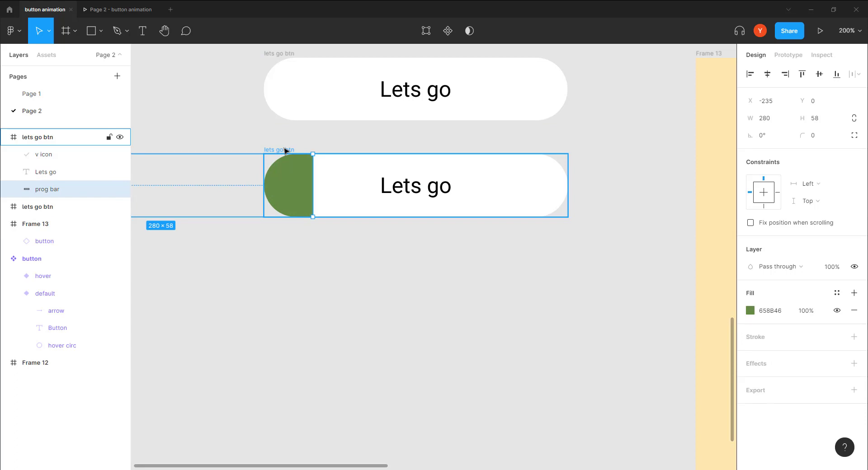
Duplicate the second lets go btn frame directly below at Y 876 and move the copy's prog bar to about X -59.
drag(285, 150, 286, 247)
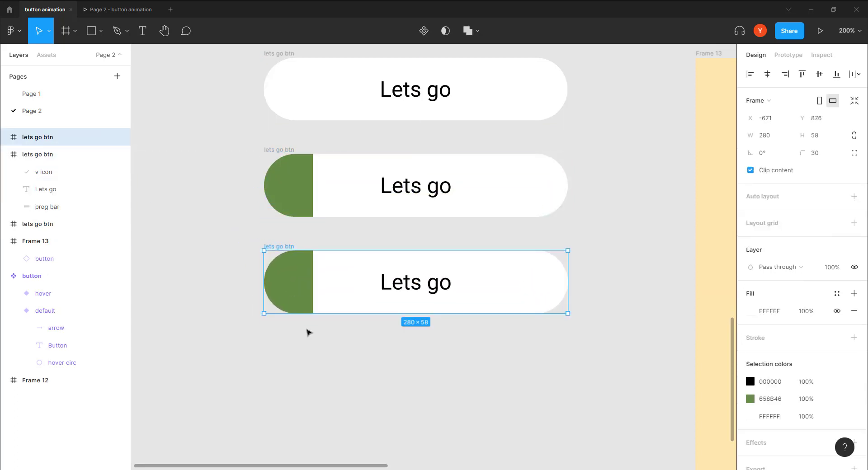
click(294, 300)
drag(294, 301, 486, 298)
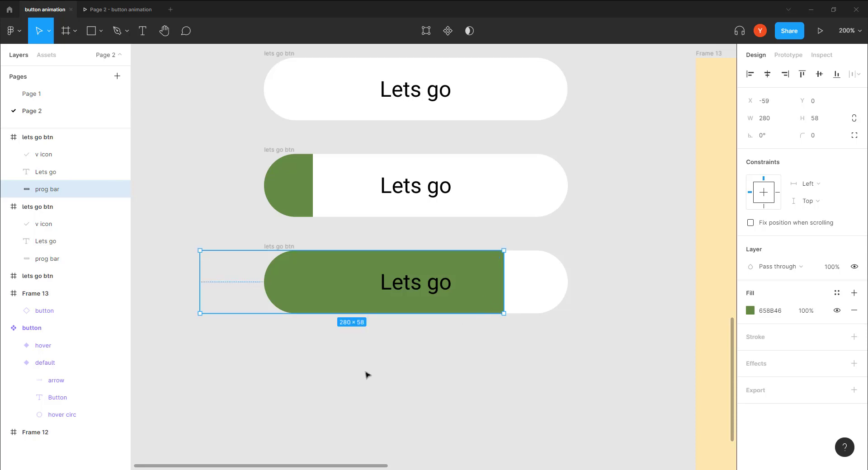
Set the fill of the "Lets go" text in the third button frame to white, FFFFFF.
click(430, 284)
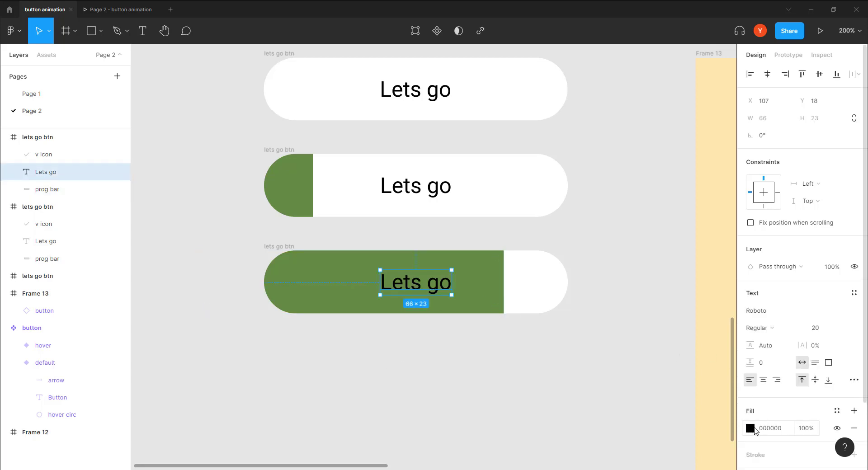
click(750, 428)
drag(642, 305, 588, 176)
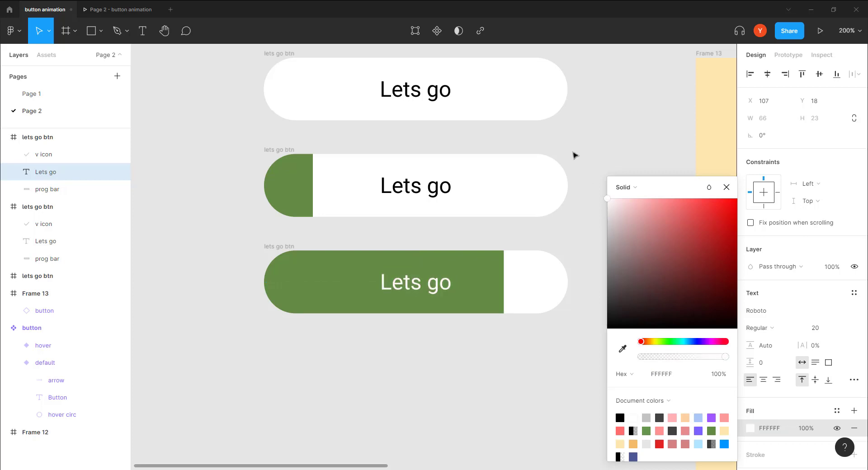
click(488, 288)
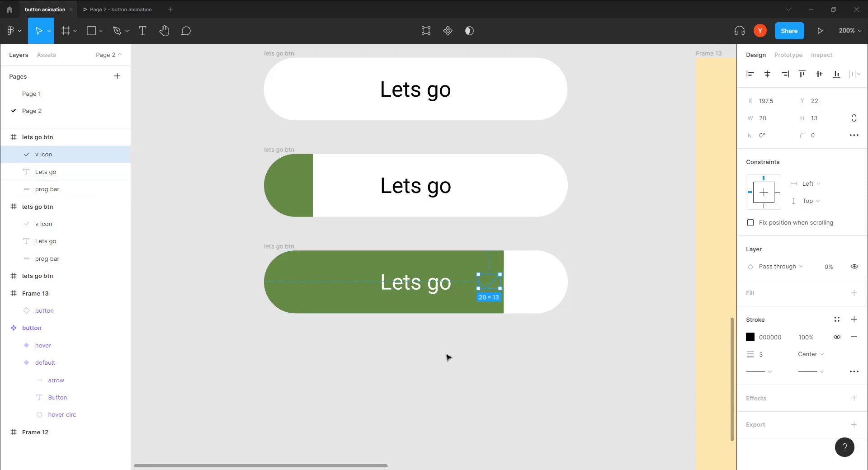
click(447, 358)
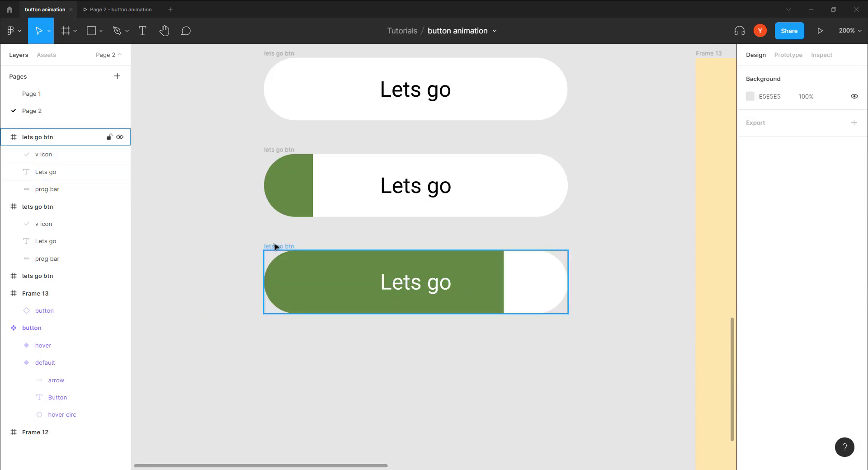
Nudge the third button frame's prog bar left to X -84, so it ends before the hidden check mark.
click(494, 295)
key(Left)
key(Left)
key(Left)
key(Left)
key(Left)
key(Left)
key(Left)
key(Left)
key(Left)
key(Left)
key(Left)
key(Left)
key(Left)
key(Left)
key(Left)
key(Left)
key(Left)
key(Left)
key(Left)
key(Left)
key(Left)
key(Left)
key(Left)
key(Left)
key(Left)
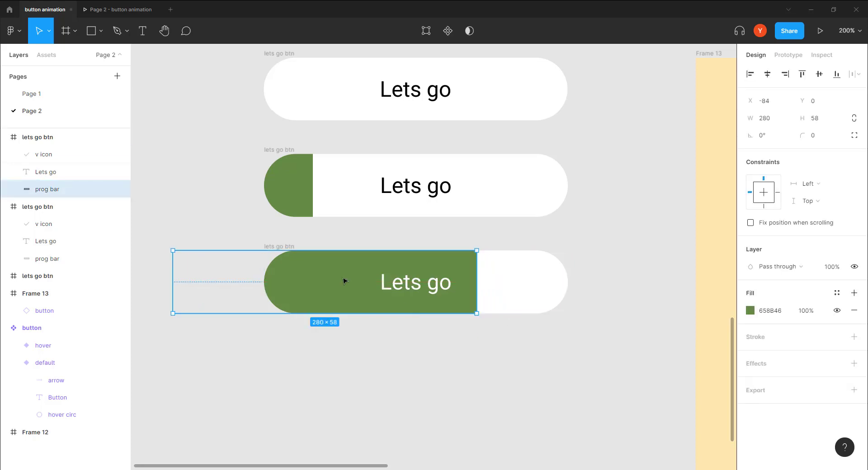
Duplicate the third lets go btn frame directly below at Y 965 and move the copy's prog bar to X 0, filling the button.
drag(282, 245, 264, 341)
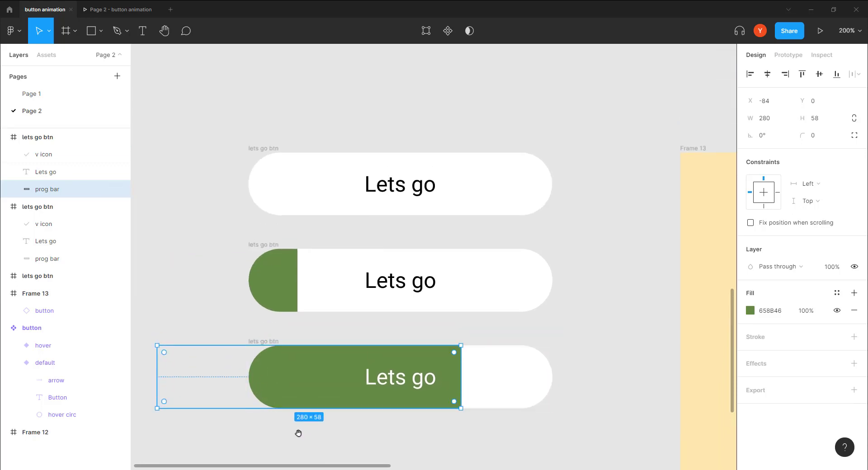
drag(293, 402, 315, 200)
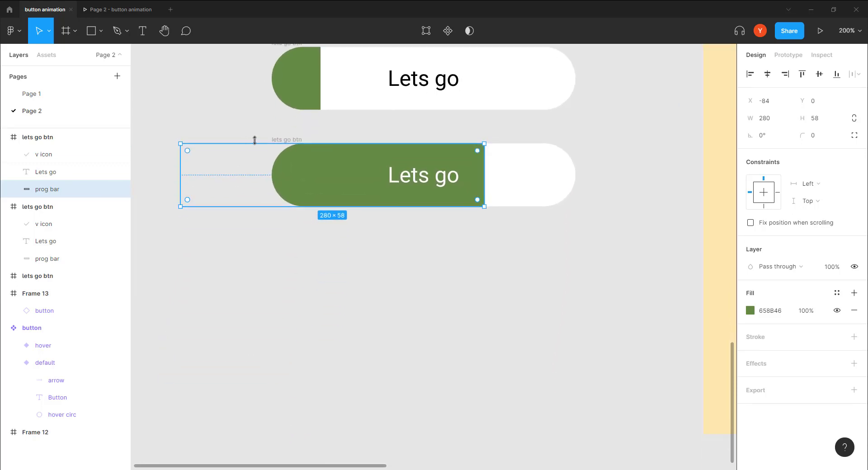
drag(290, 141, 293, 235)
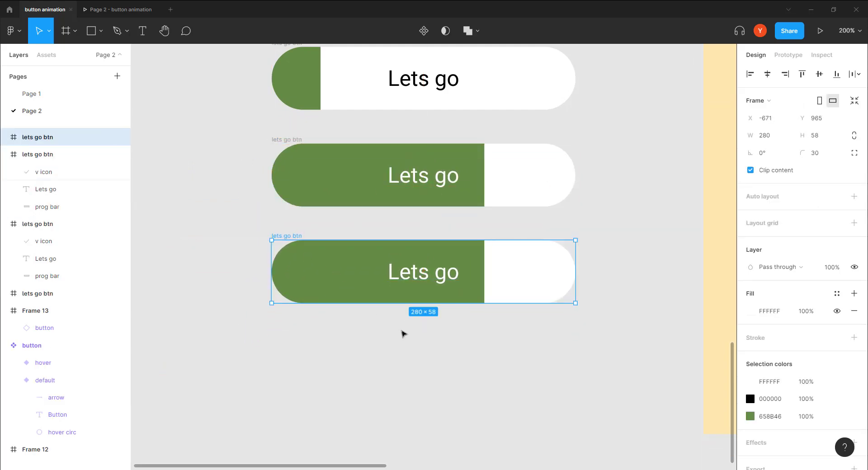
key(shift+0)
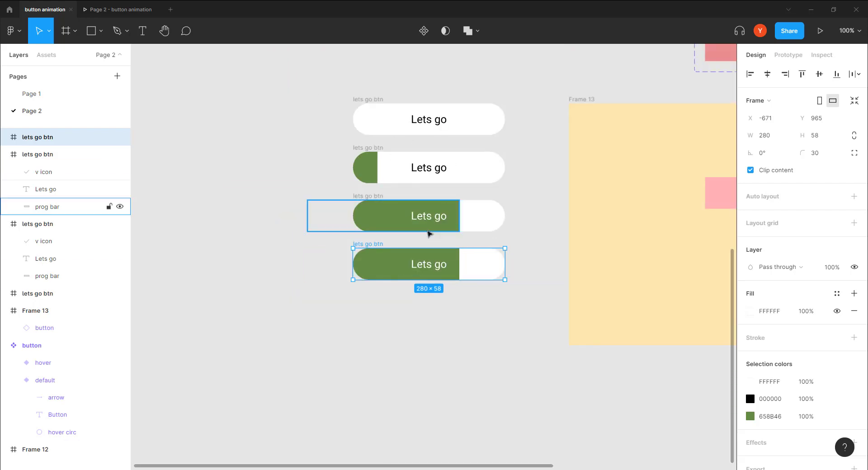
click(397, 271)
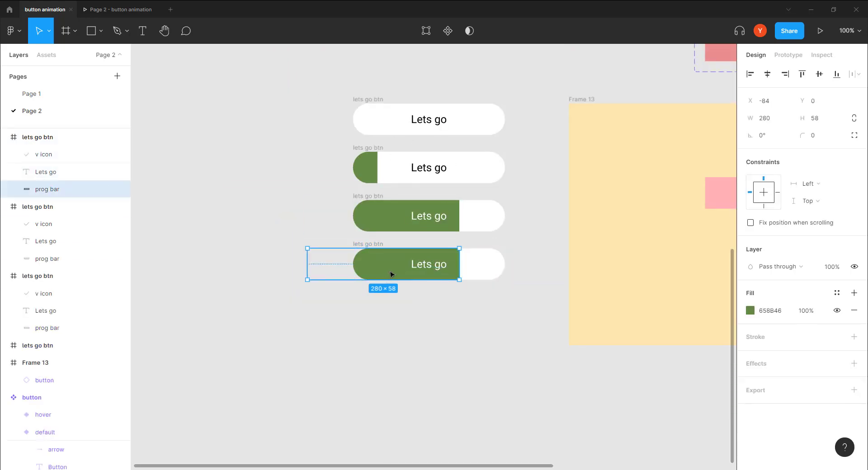
drag(392, 274, 438, 271)
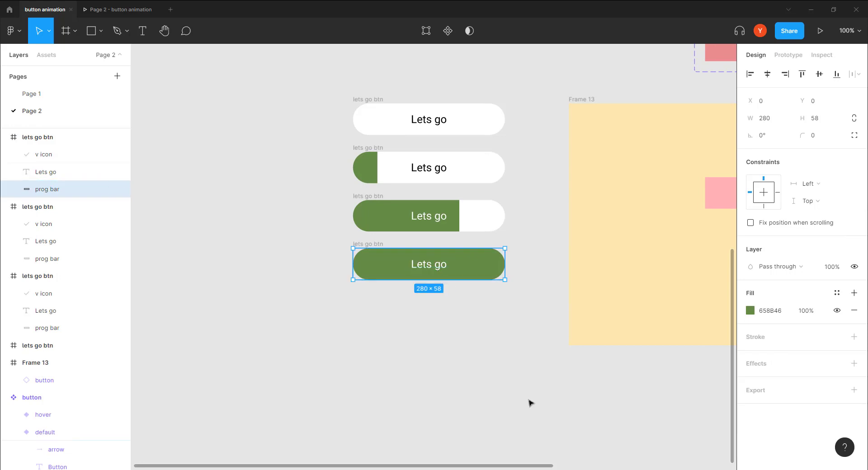
Set the fourth button frame's v icon to 100% layer opacity and its stroke color to white, FFFFFF.
key(ctrl+equal)
scroll(537, 359, right, 3)
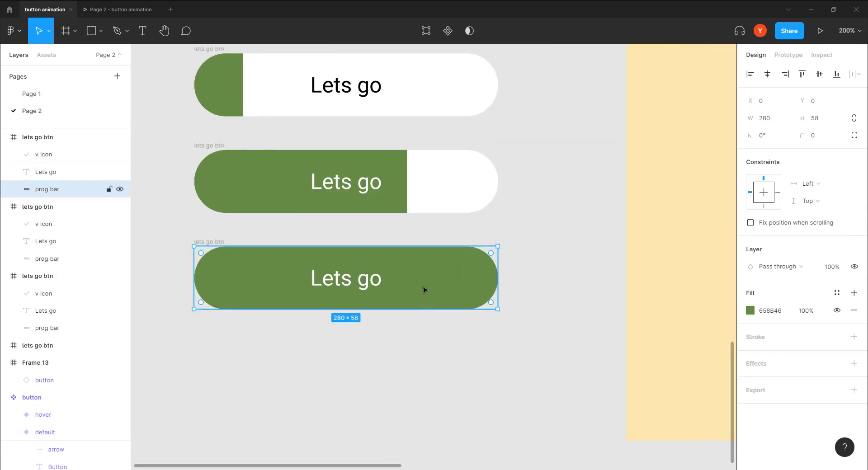
click(419, 278)
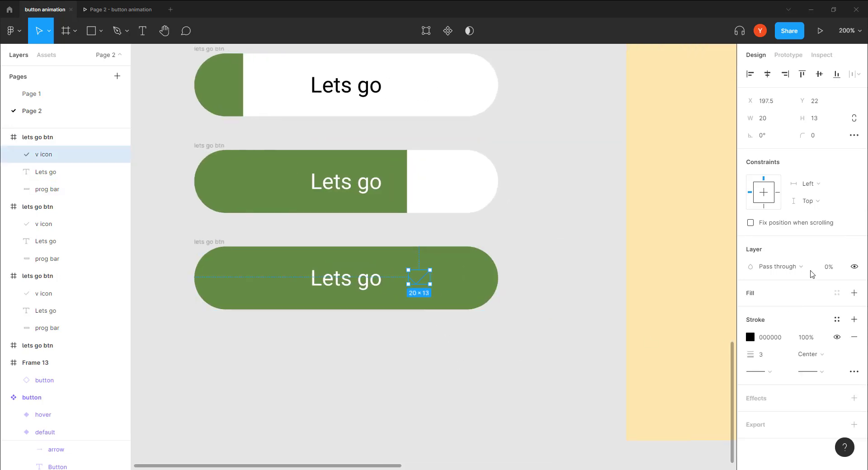
click(829, 269)
text(100)
key(Return)
scroll(430, 359, down, 3)
scroll(430, 359, left, 3)
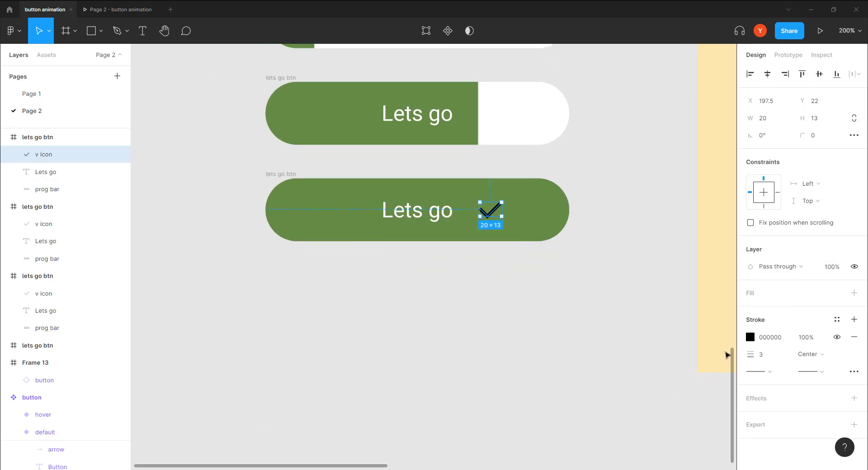
click(750, 337)
drag(655, 295, 583, 193)
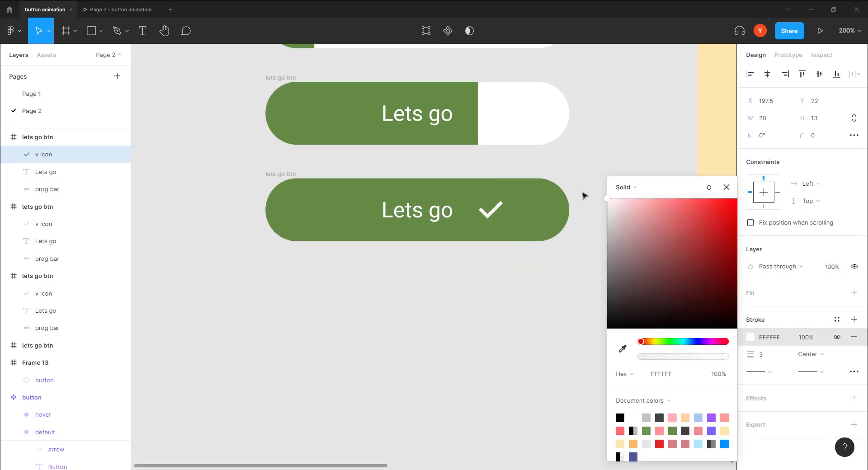
Set the stroke color of the hidden v icon in the third button frame to white, FFFFFF.
drag(441, 301, 392, 339)
click(425, 194)
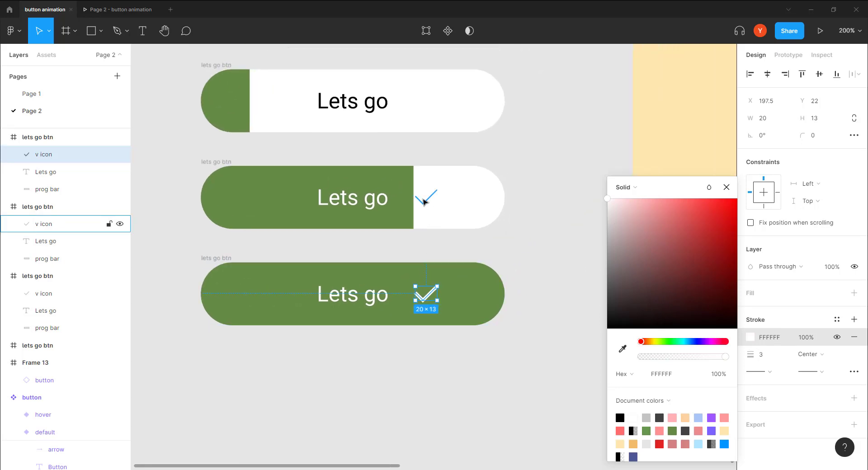
click(751, 338)
drag(681, 263, 602, 191)
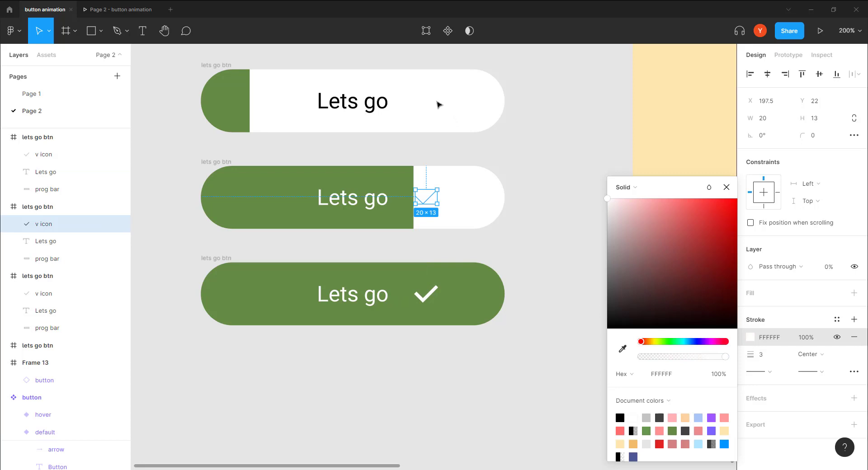
click(434, 102)
click(750, 338)
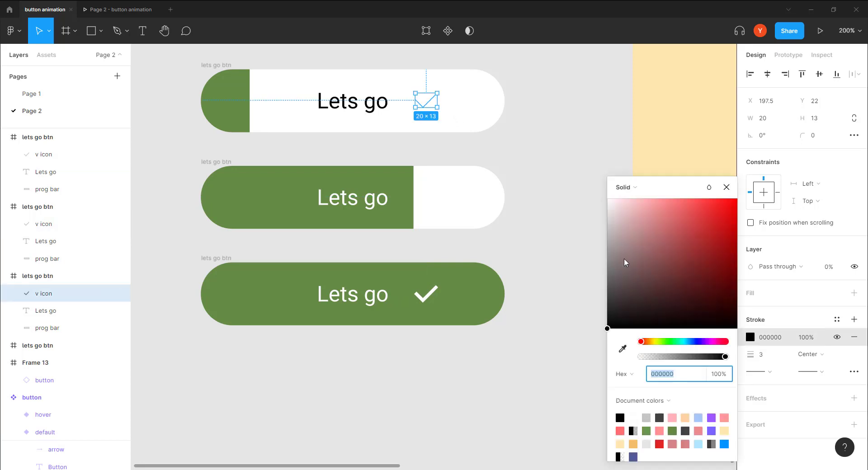
click(539, 122)
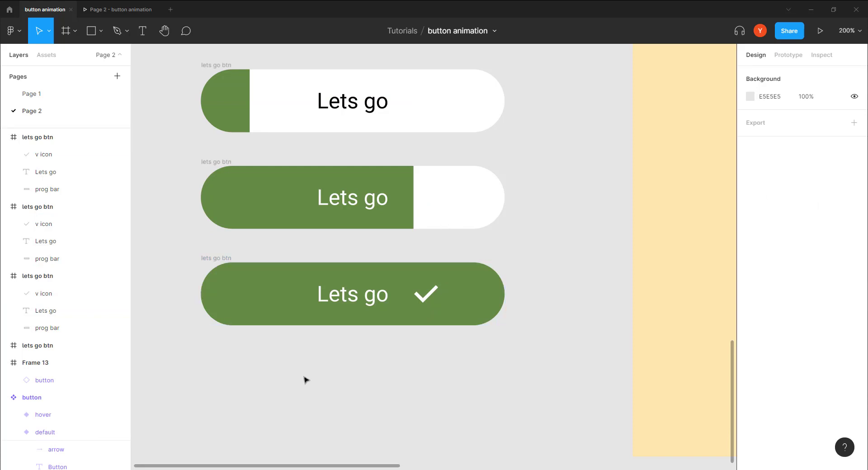
Duplicate the fourth lets go btn frame directly below at X -671, Y 1054 and set the copy's prog bar fill to purple 65468B.
scroll(364, 269, down, 3)
scroll(365, 269, left, 2)
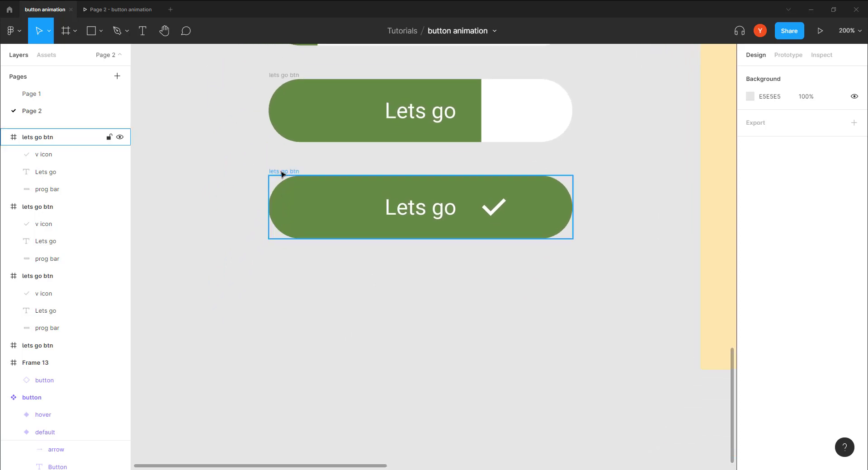
drag(281, 174, 282, 270)
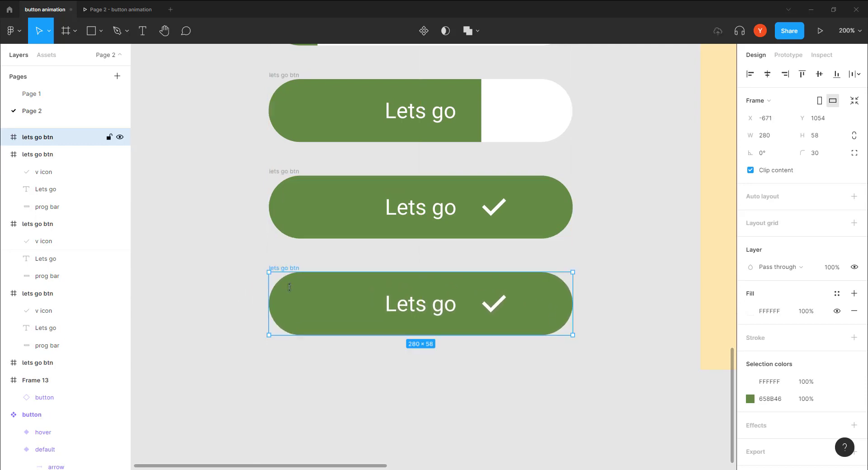
double_click(355, 295)
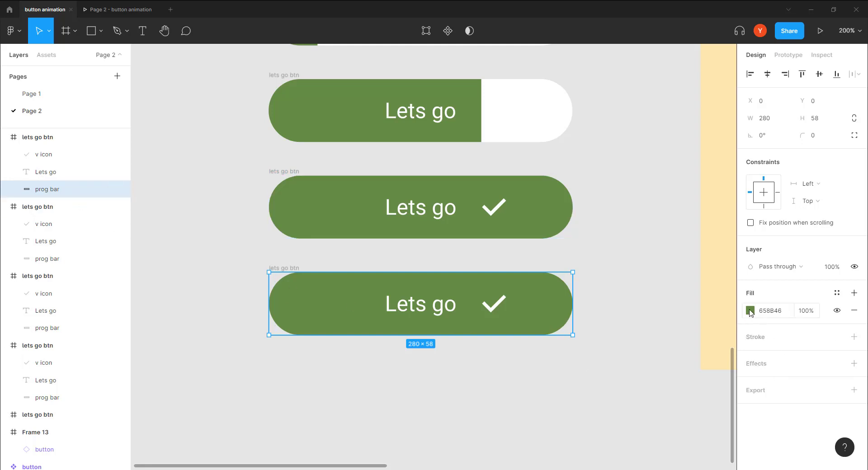
click(750, 311)
click(704, 342)
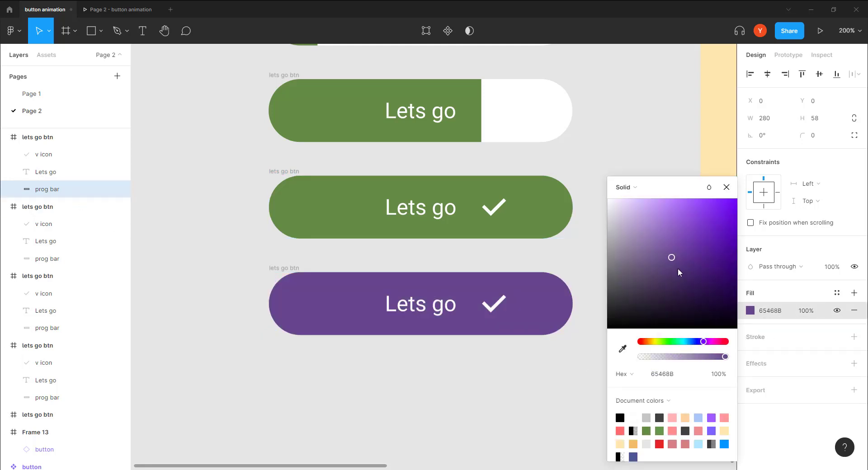
click(469, 377)
Duplicate the "Lets go" text in the fourth button frame, hide the original layer, and change the copy's text to "Proceed".
double_click(404, 310)
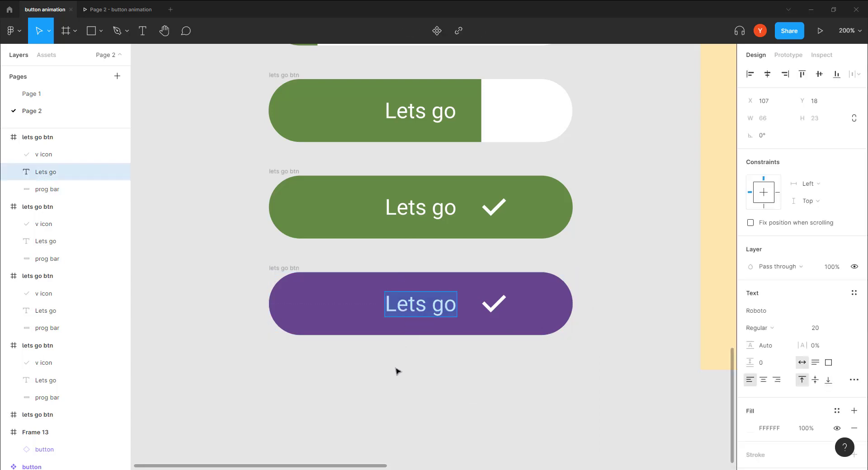
key(Escape)
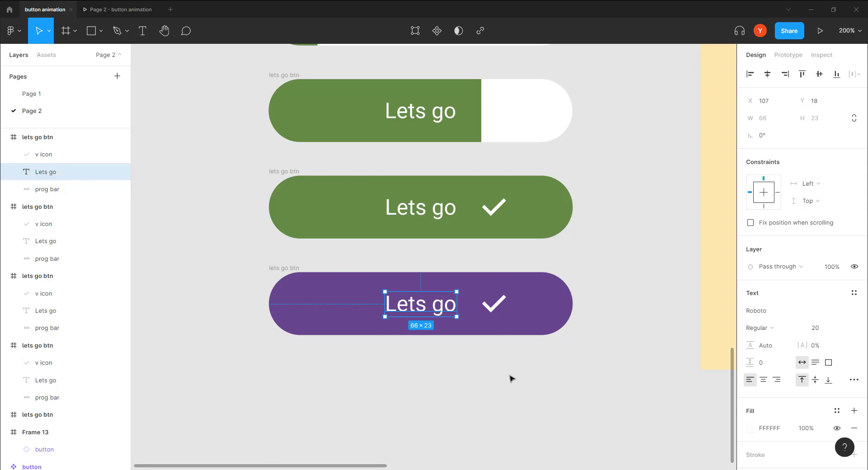
click(421, 208)
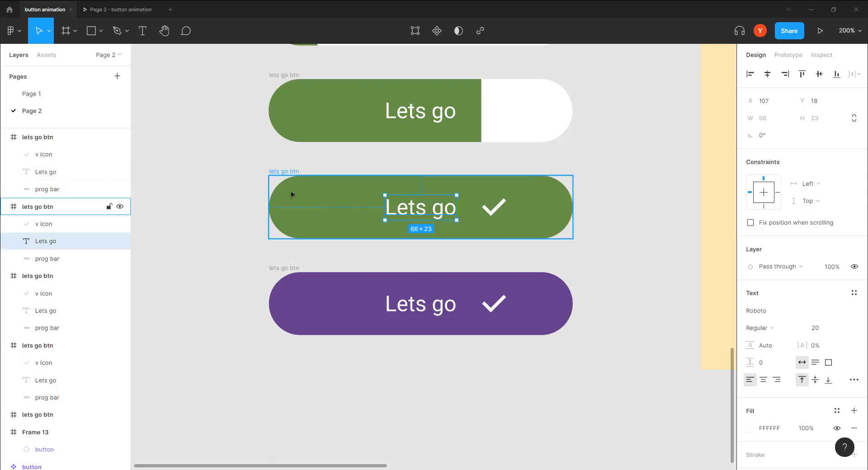
key(ctrl+d)
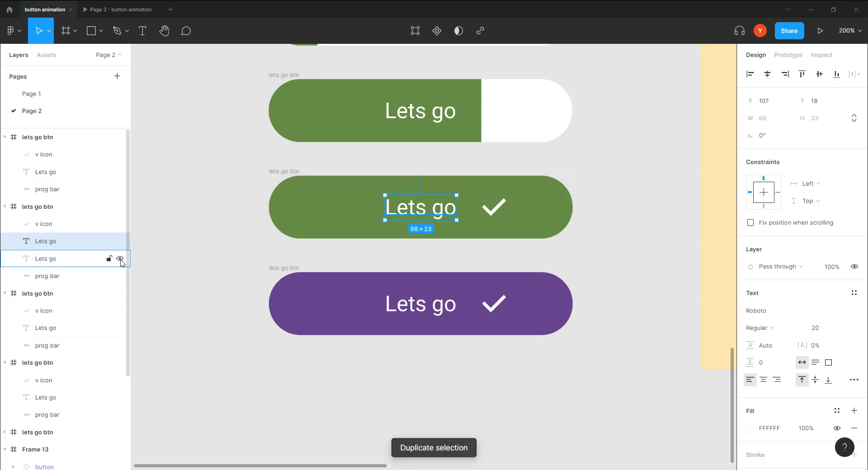
click(120, 259)
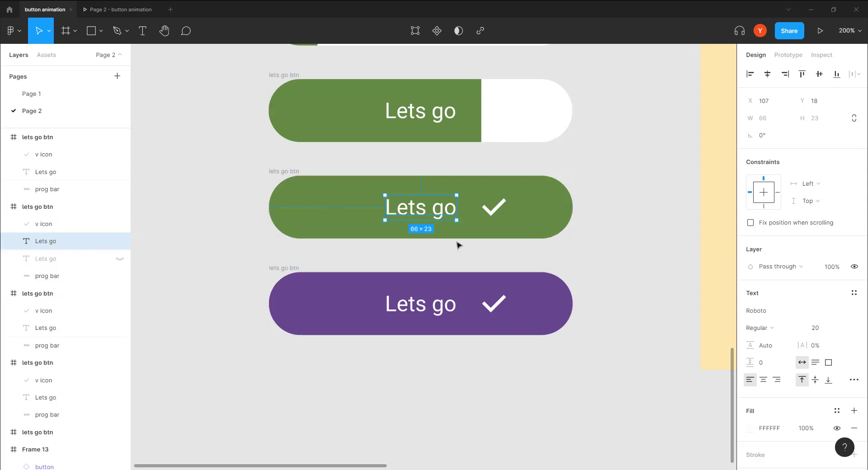
double_click(405, 202)
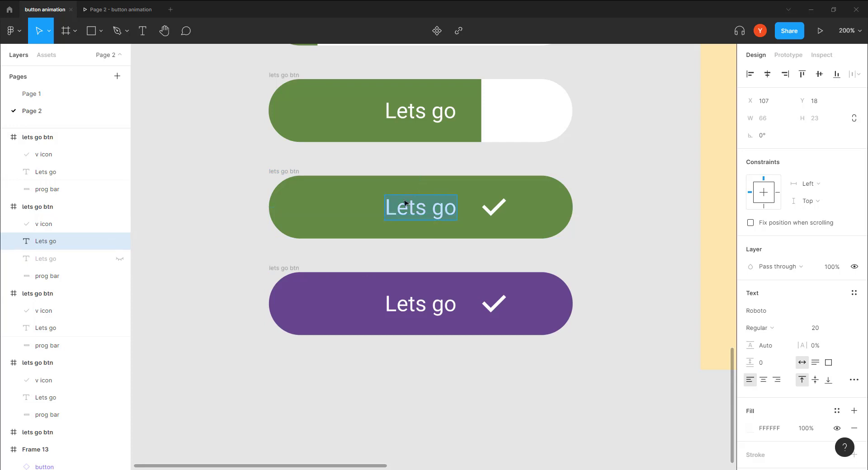
text(Proceed)
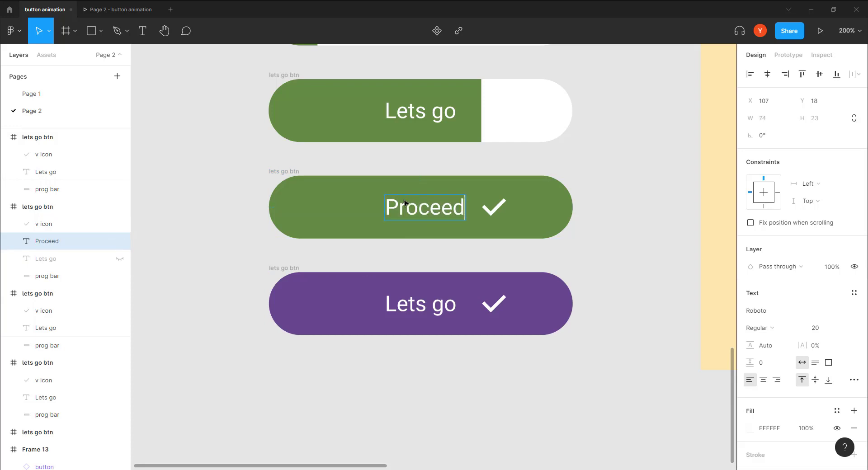
Center the "Proceed" text horizontally in the fourth button frame and copy it into the purple button frame.
key(Escape)
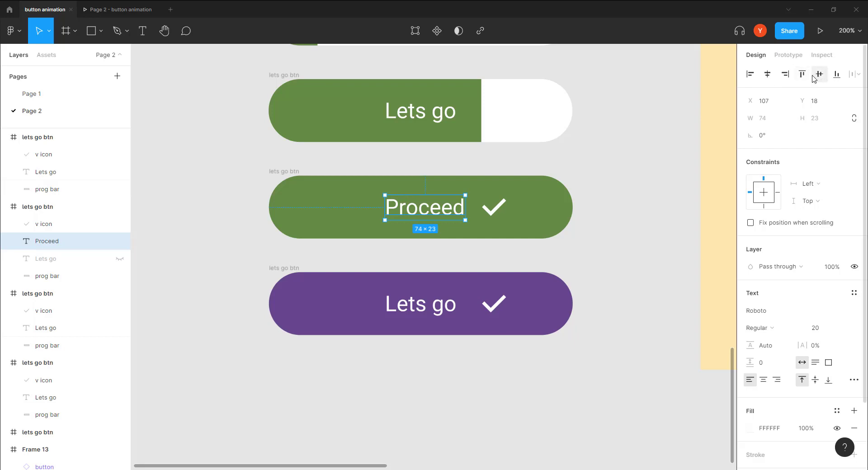
click(768, 74)
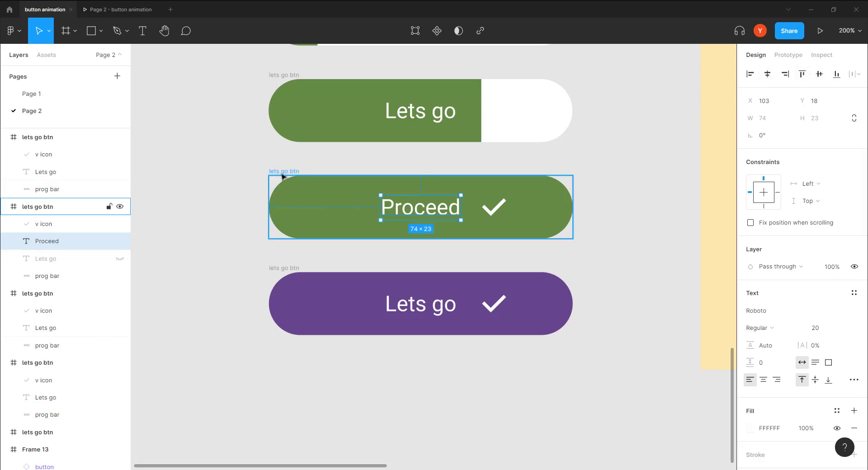
click(279, 171)
click(428, 205)
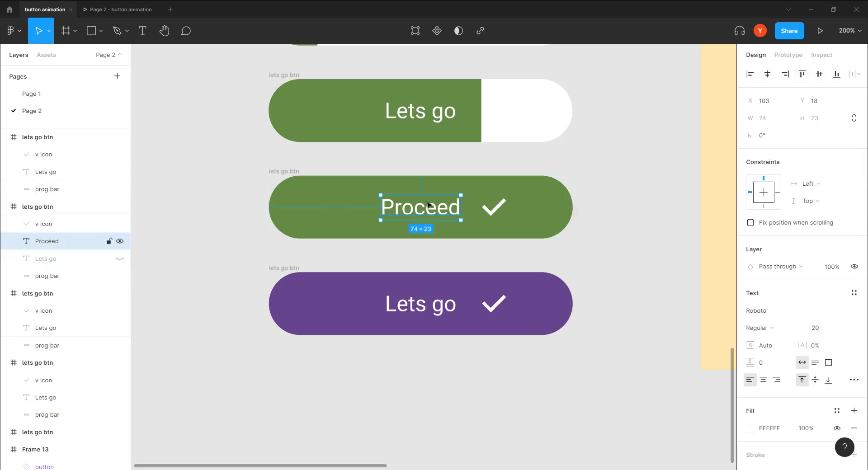
click(290, 271)
key(ctrl+v)
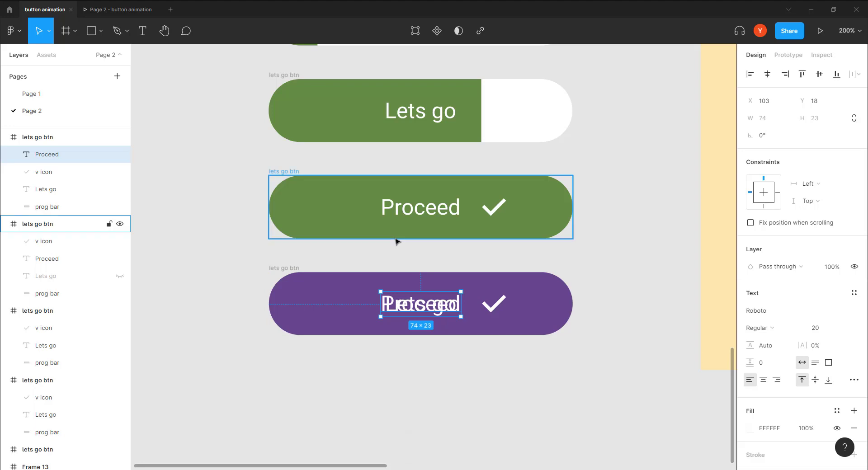
Set the fourth button frame's "Proceed" text to 0% layer opacity and unhide its "Lets go" text.
click(407, 215)
click(835, 268)
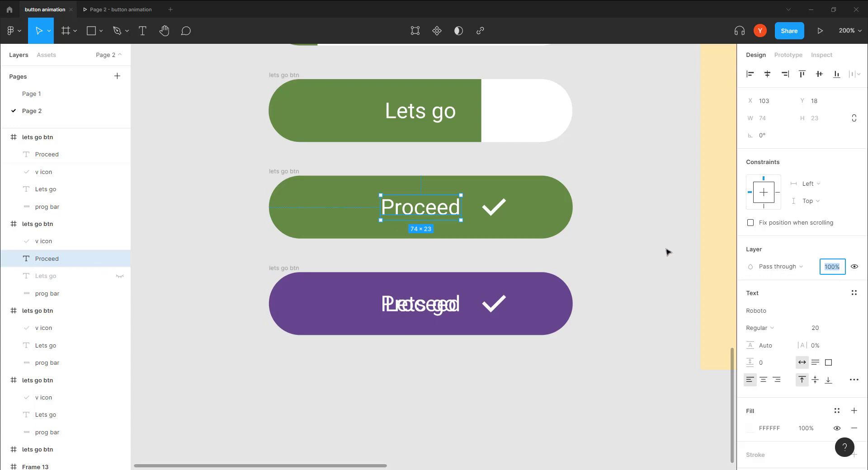
text(0)
key(Return)
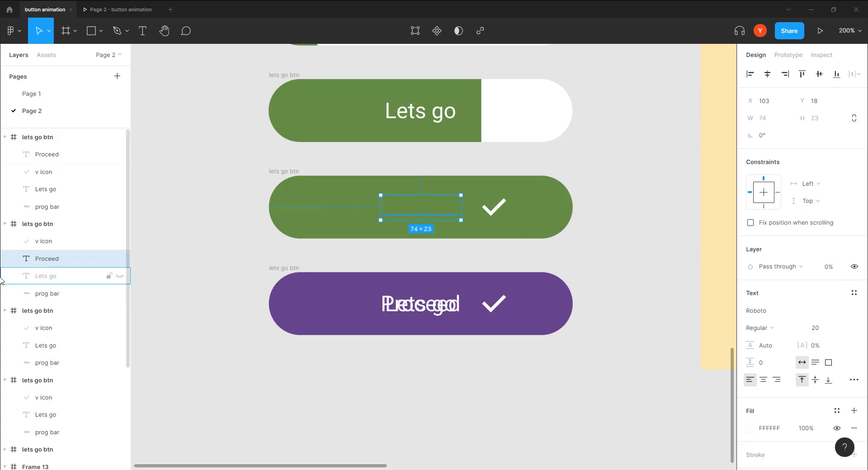
click(120, 277)
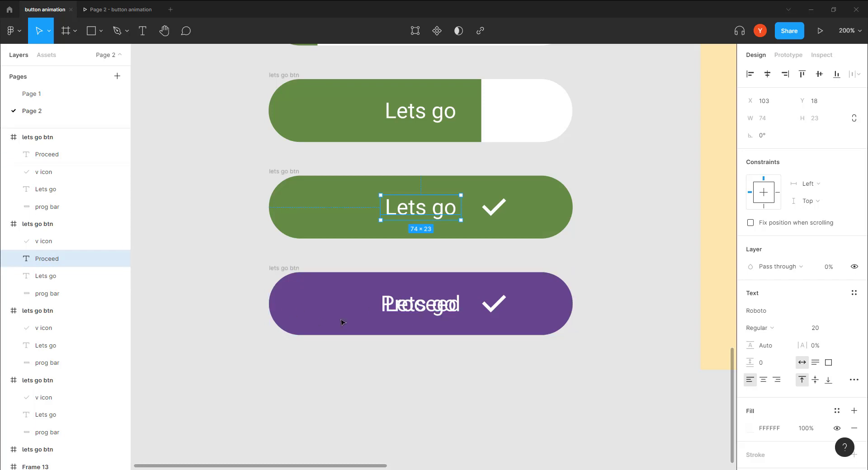
Set the "Lets go" text layer in the purple button frame to 0% layer opacity.
click(418, 306)
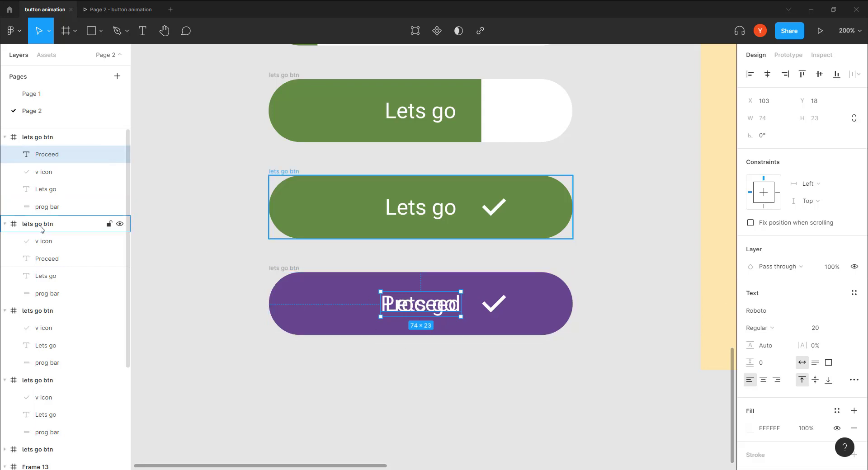
click(46, 194)
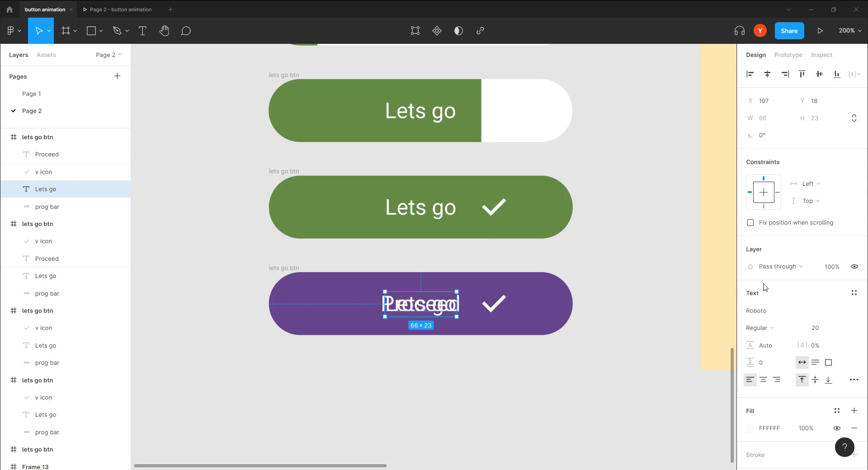
click(831, 267)
text(0)
key(Return)
Rotate the purple button's v icon to 90° so that it points right.
scroll(585, 203, up, 5)
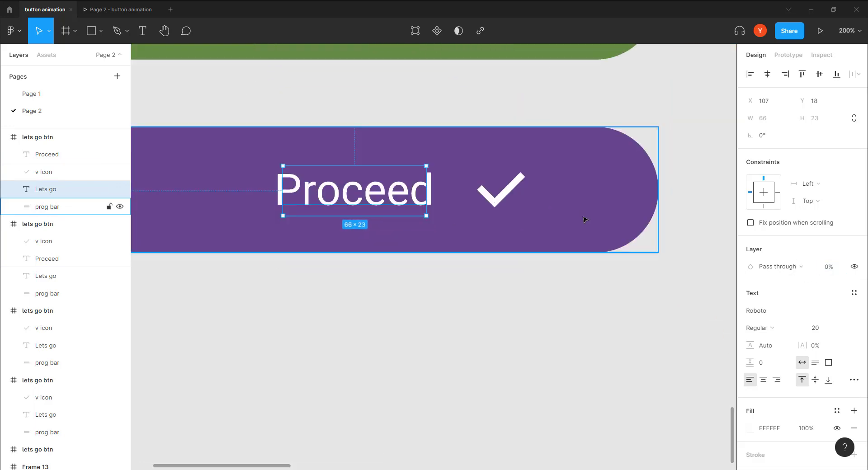
click(482, 191)
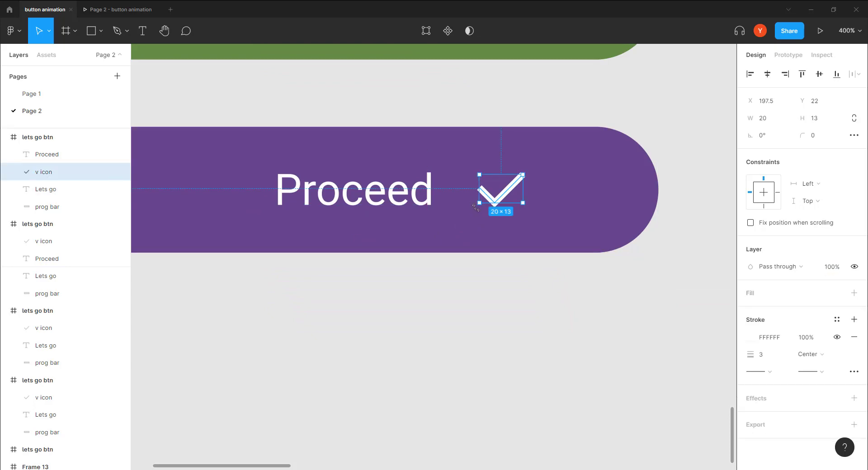
drag(476, 207, 520, 216)
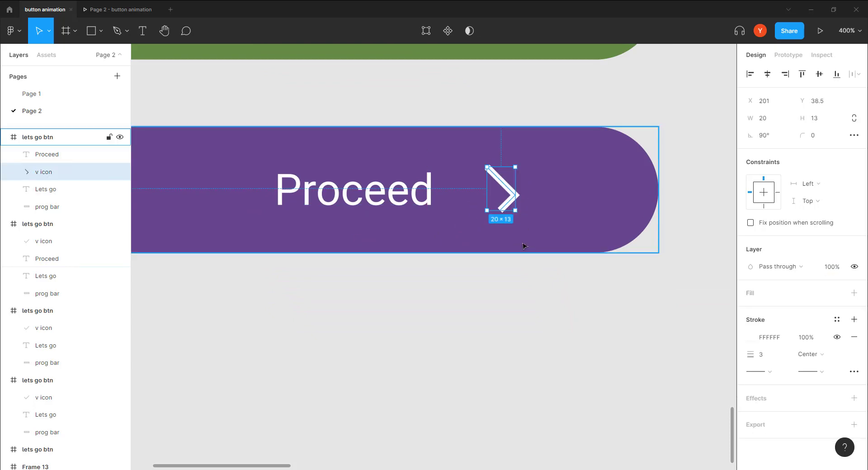
Shorten the rotated v icon's longer arm into an even chevron by moving its upper end point to X 207, Y 23.5.
scroll(507, 295, up, 5)
scroll(519, 270, up, 3)
scroll(520, 270, right, 3)
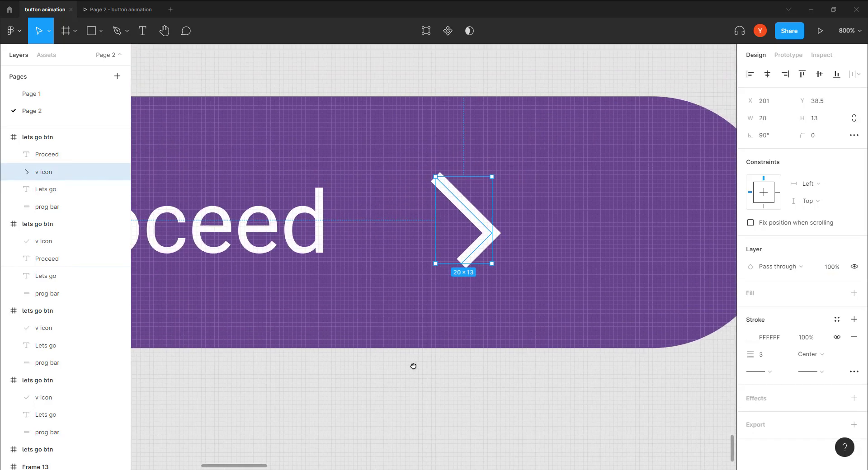
key(Return)
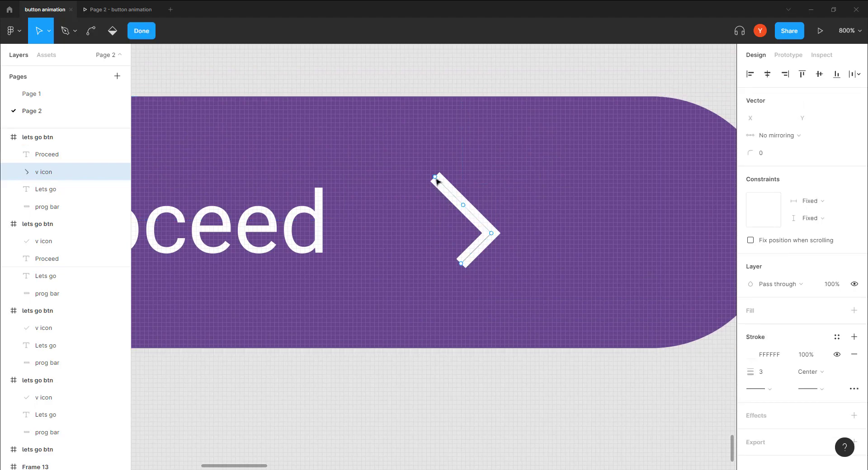
drag(439, 180, 460, 199)
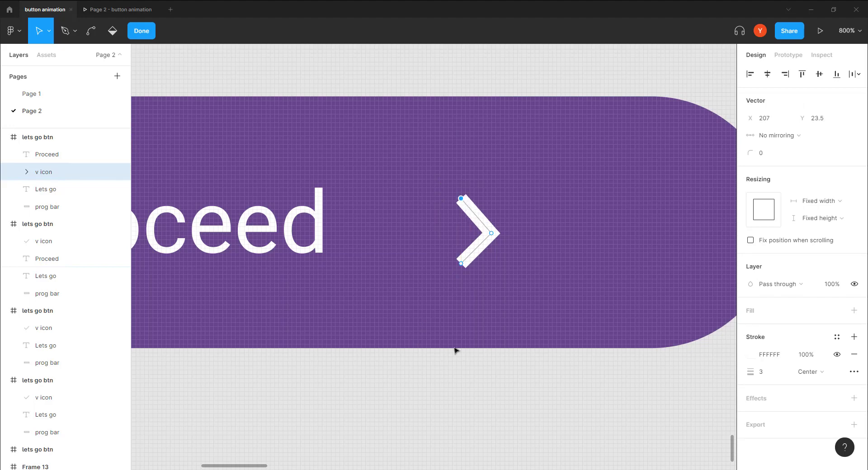
key(Escape)
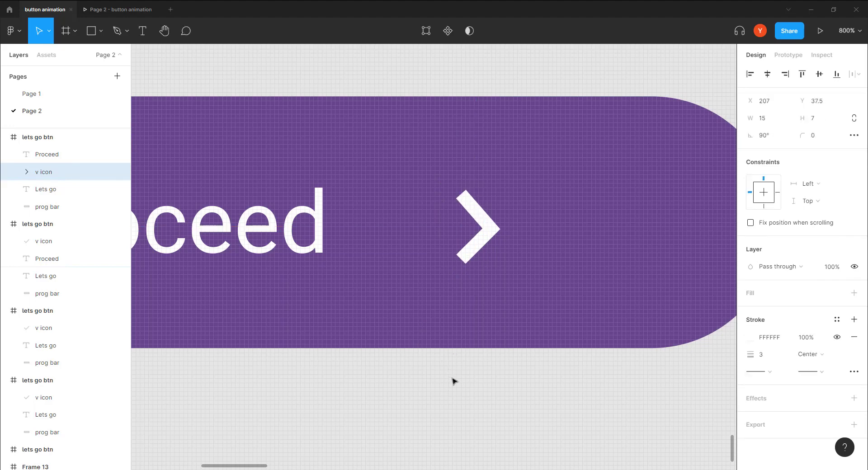
Combine all five lets go btn frames into one component set.
click(437, 385)
key(minus)
key(minus)
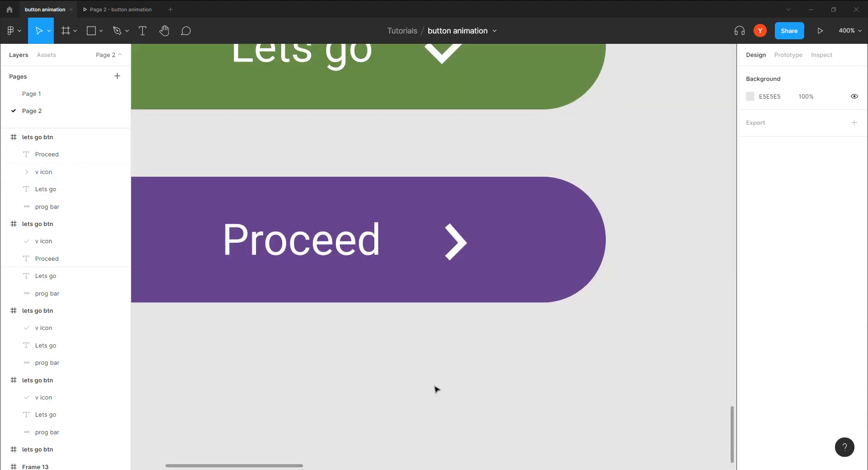
drag(371, 372, 427, 449)
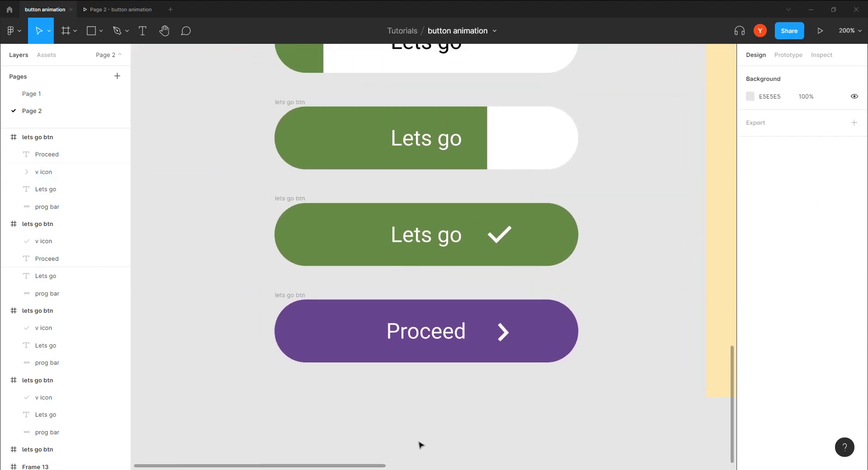
key(minus)
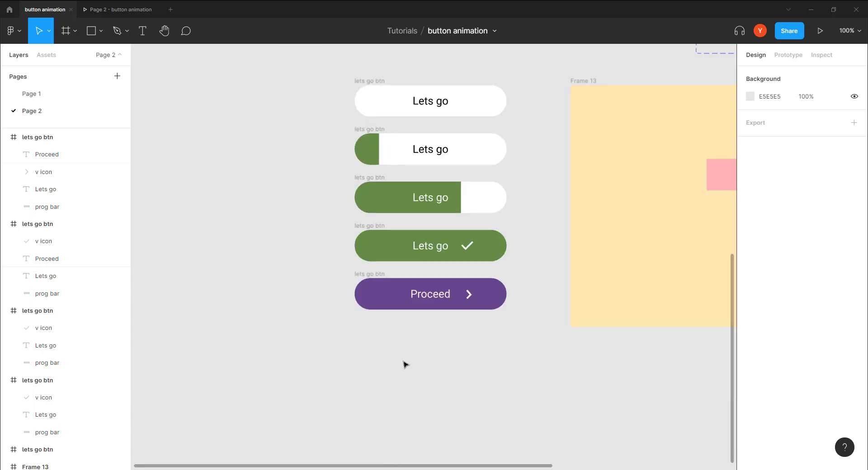
drag(405, 364, 368, 402)
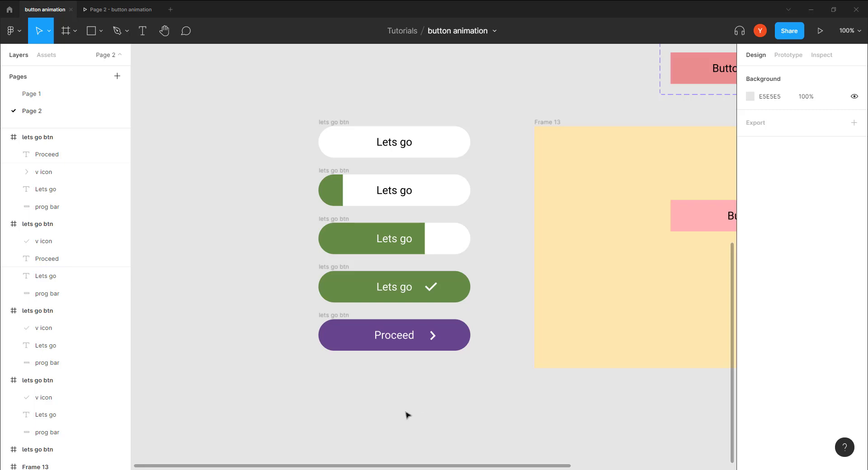
drag(238, 96, 508, 411)
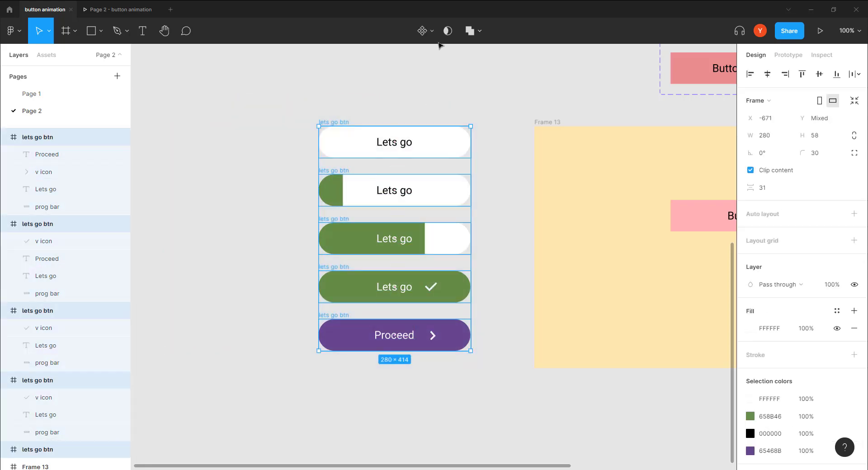
click(431, 31)
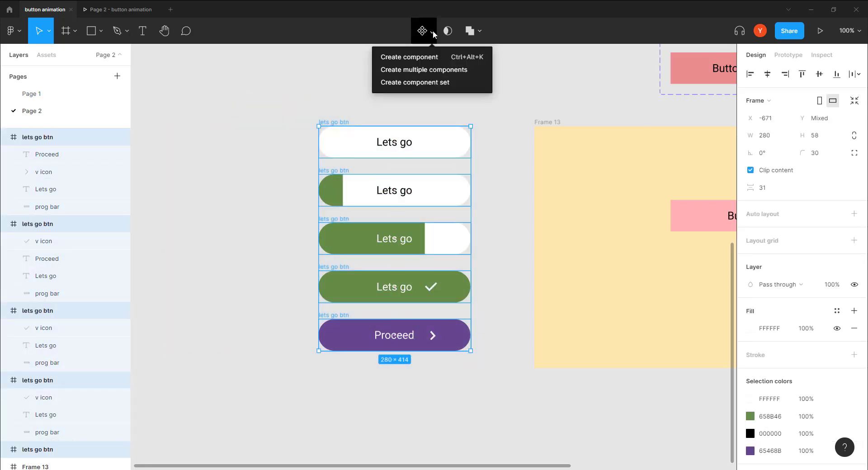
click(396, 83)
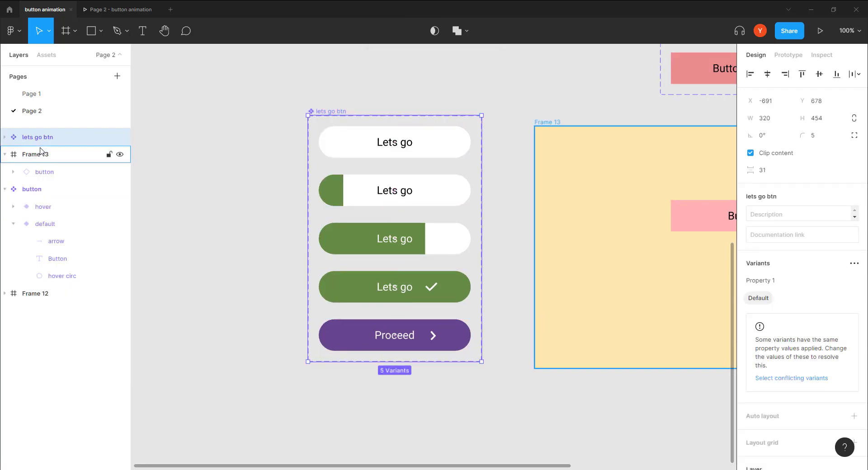
Expand the lets go btn component set in the layer list and collapse the contents of its variants.
click(5, 137)
click(13, 154)
click(14, 171)
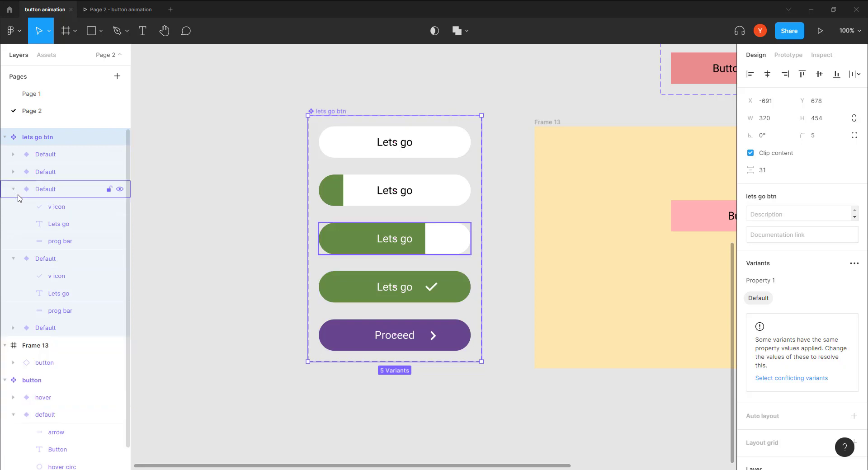
click(13, 190)
click(13, 207)
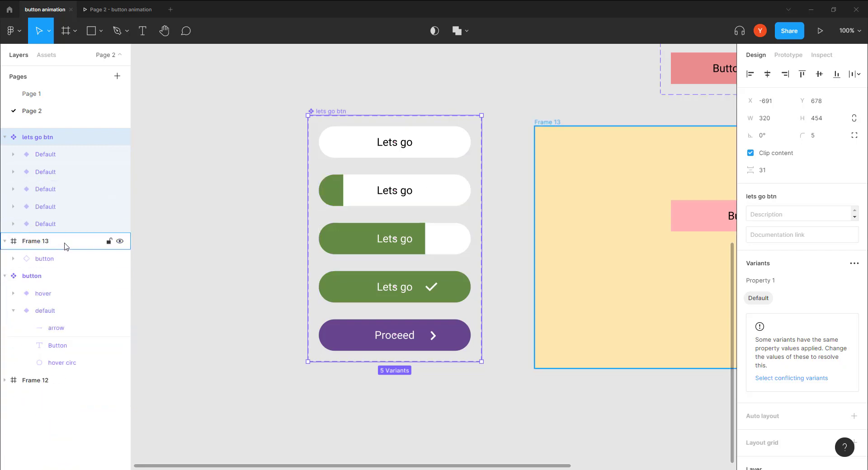
Set Property 1 of the second button variant, with the small green fill, to "15% progress".
click(53, 158)
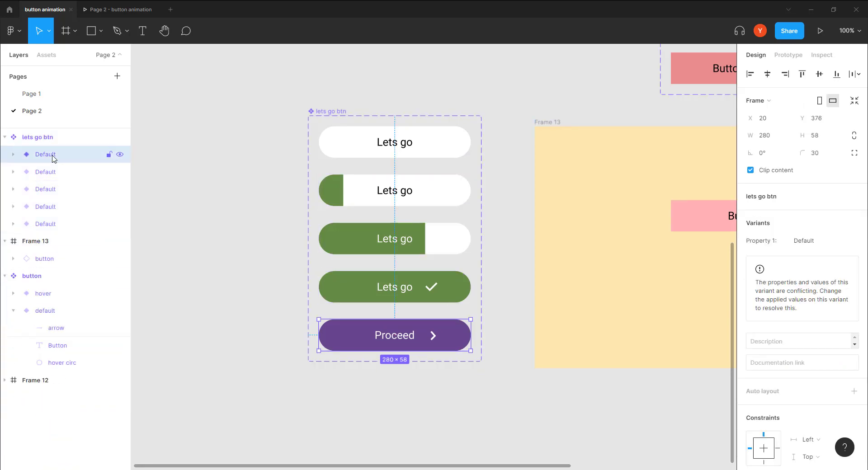
click(36, 224)
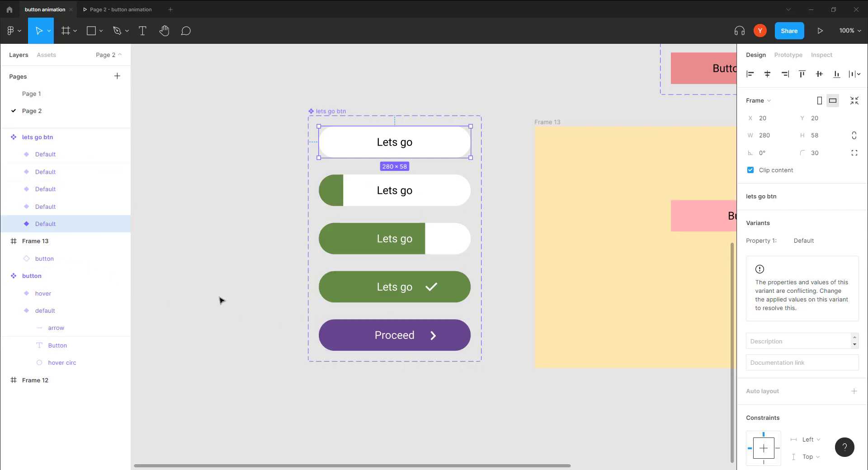
click(47, 208)
click(809, 241)
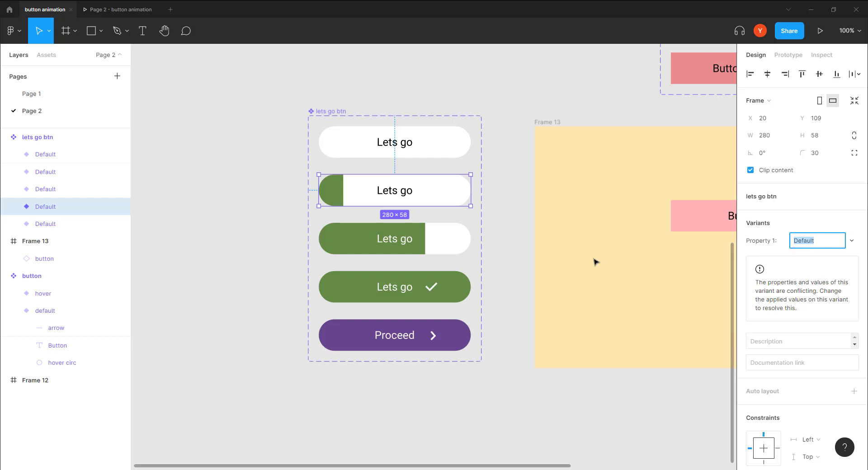
text(15% progress)
Reuse the second variant's name for the third button variant, changing its Property 1 value to "65% progress".
drag(842, 241, 772, 240)
key(ctrl+c)
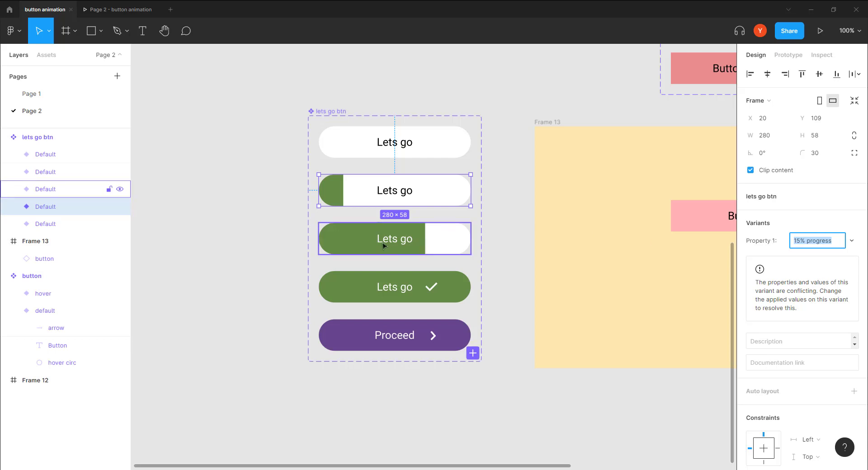
click(407, 249)
key(ctrl+v)
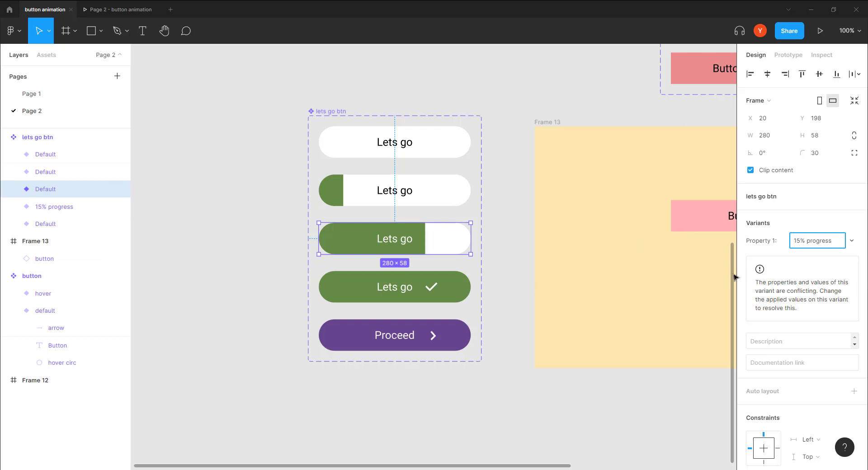
key(Home)
text(6)
key(Return)
Set Property 1 of the fully green check mark variant to "prog done".
click(369, 287)
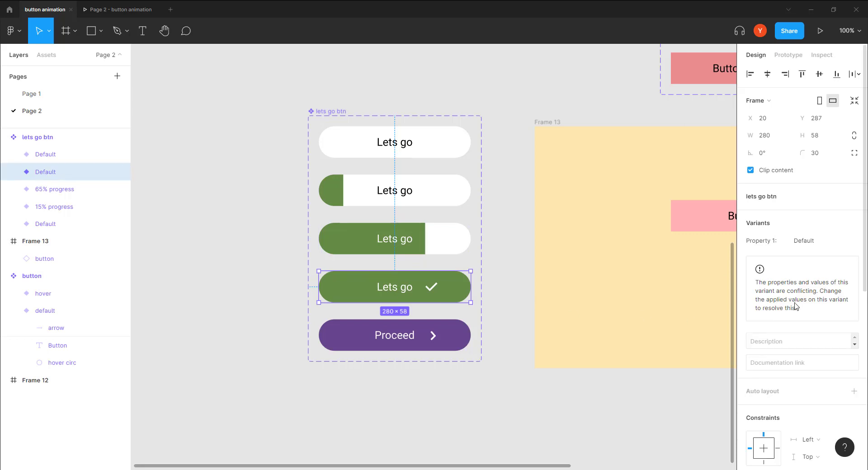
click(797, 240)
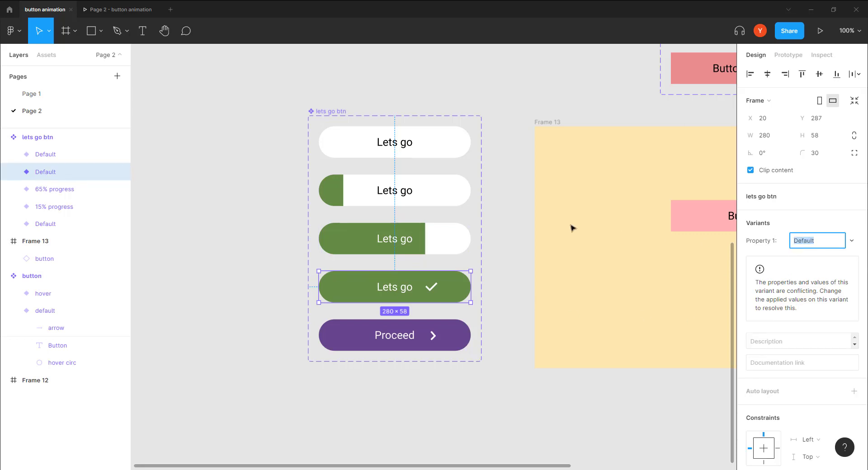
text(prog done)
key(Return)
Set Property 1 of the purple button variant to "proceed".
click(468, 348)
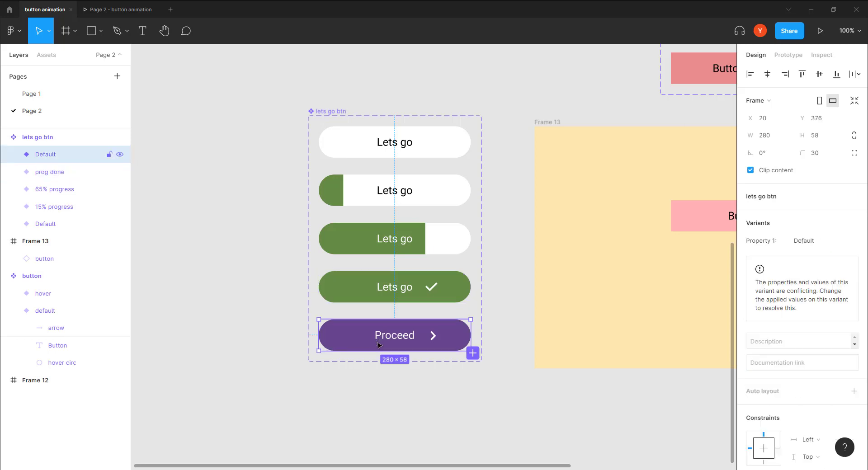
click(814, 240)
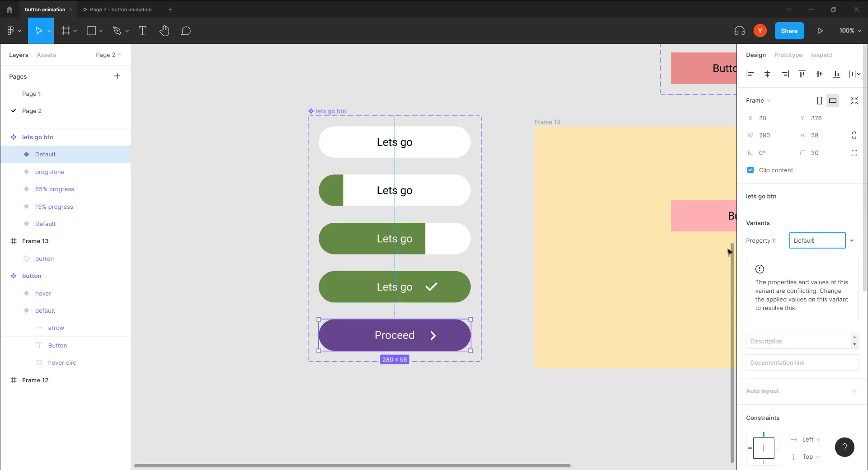
double_click(798, 248)
text(proceed)
key(Return)
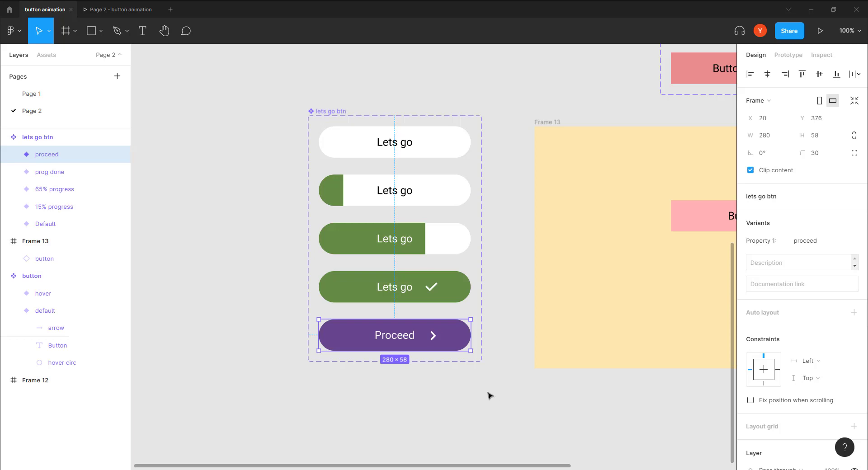
Add an on-click prototype interaction from the Default "Lets go" variant that changes to the 15% progress variant with Smart animate.
drag(275, 271, 212, 293)
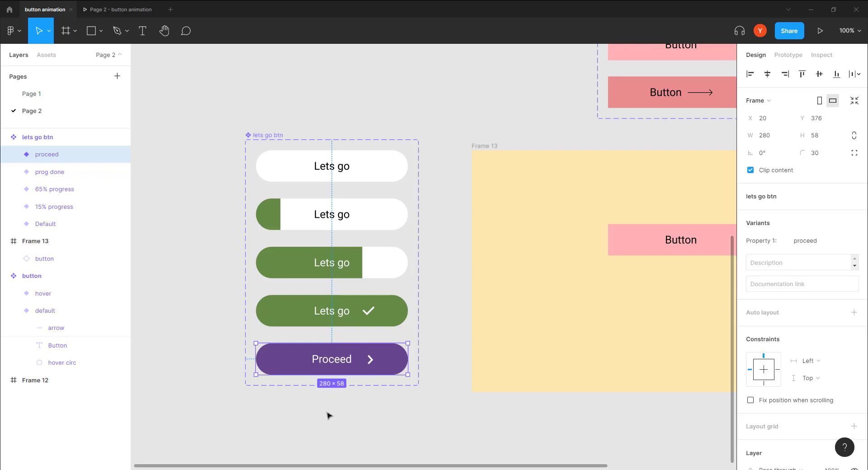
click(375, 172)
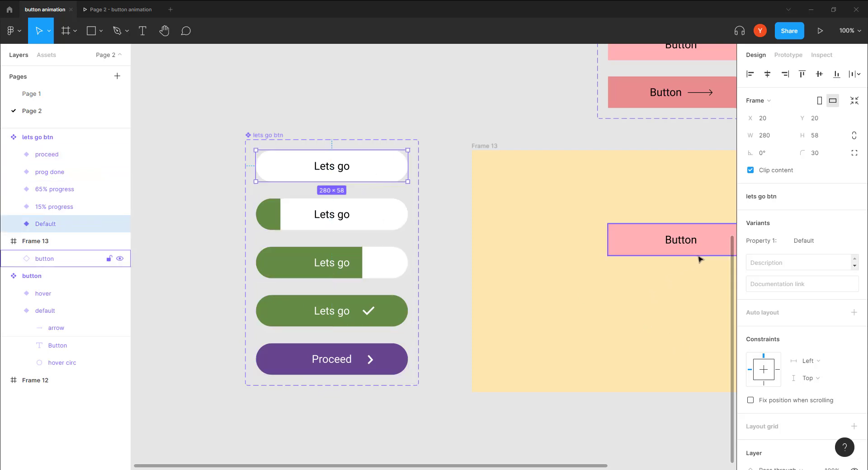
click(788, 54)
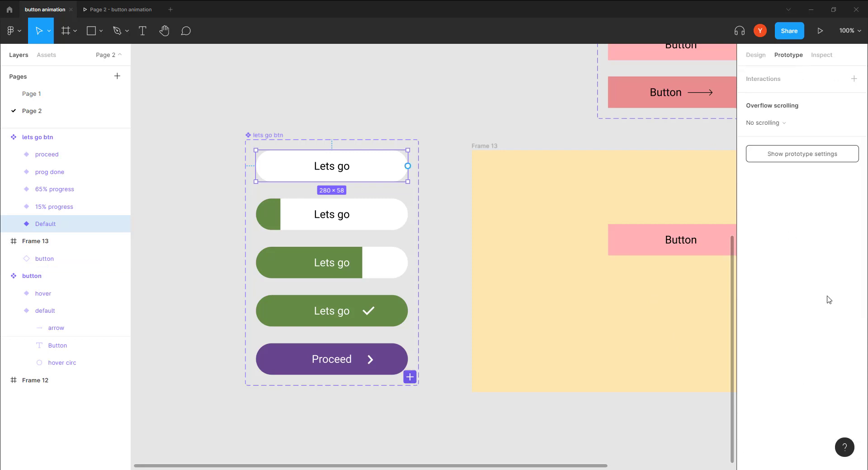
drag(407, 166, 348, 208)
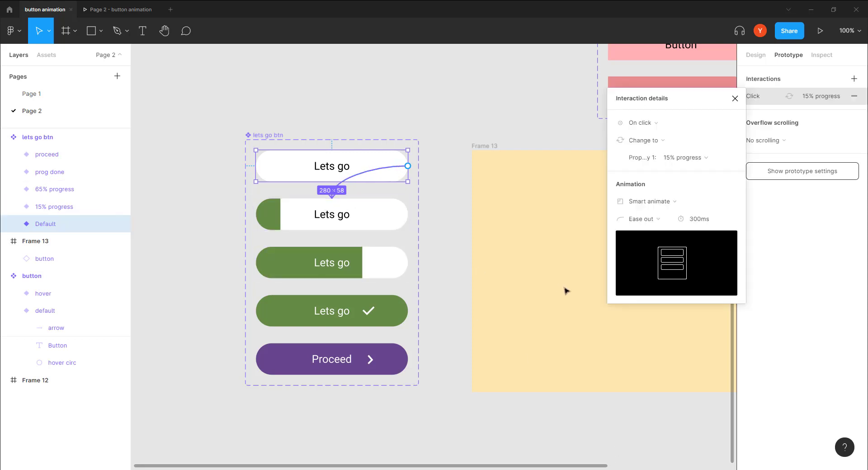
mouse_move(624, 263)
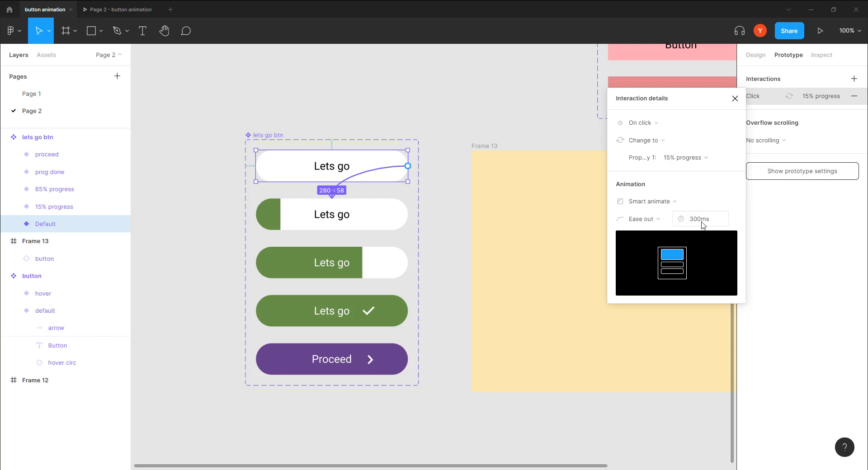
drag(697, 103, 650, 85)
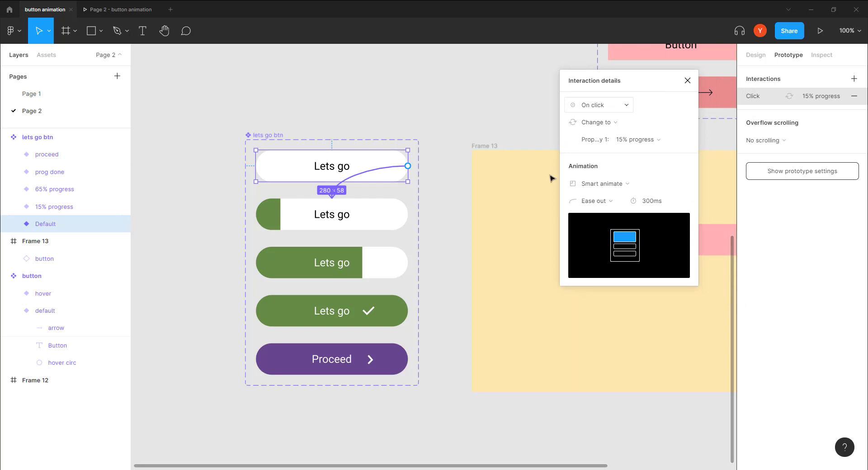
Connect the 15% progress variant to the 65% progress variant with an After delay trigger of 1000 ms.
click(374, 221)
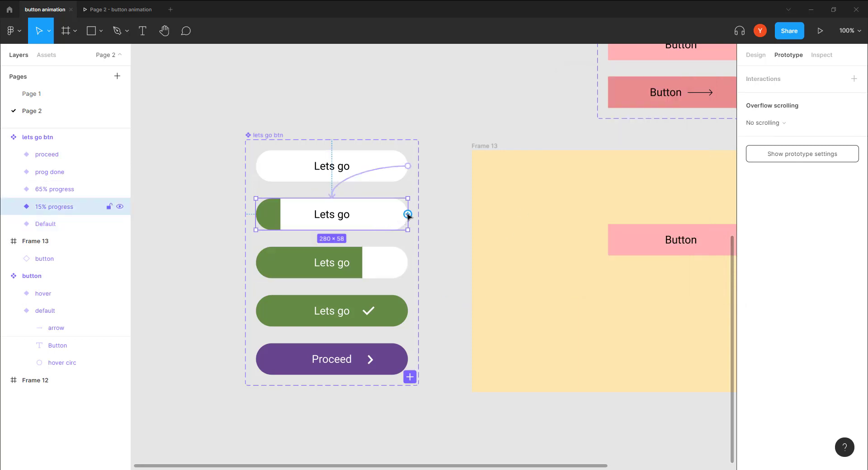
drag(408, 215, 337, 255)
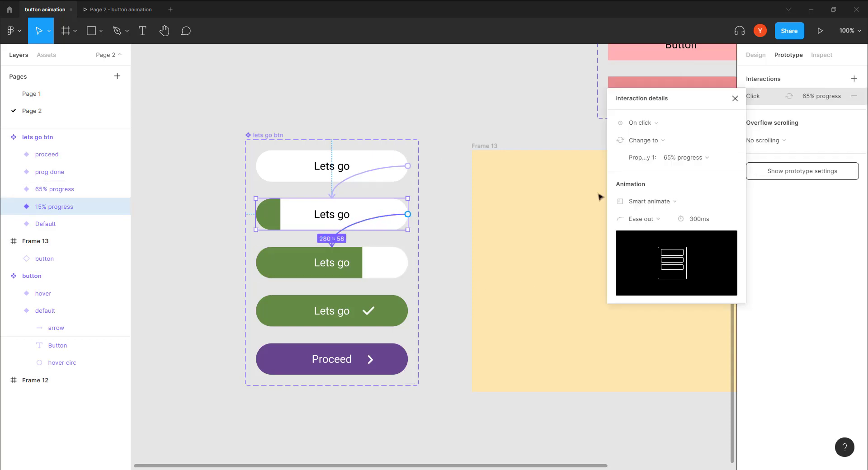
click(638, 127)
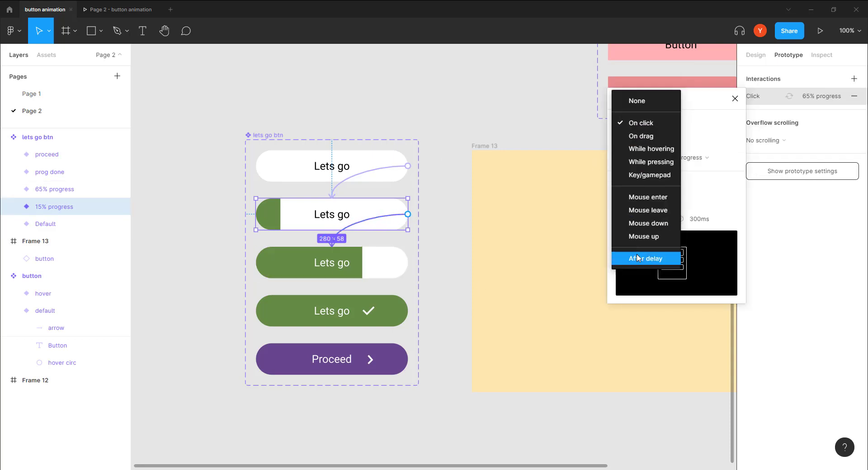
click(642, 258)
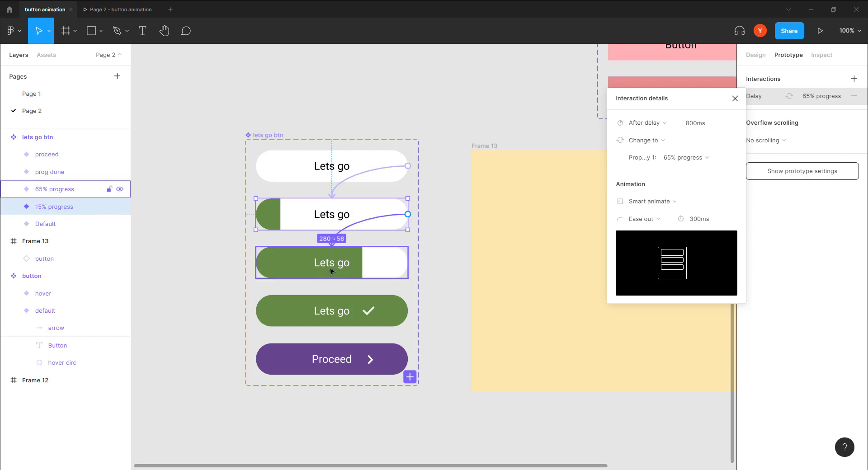
click(700, 124)
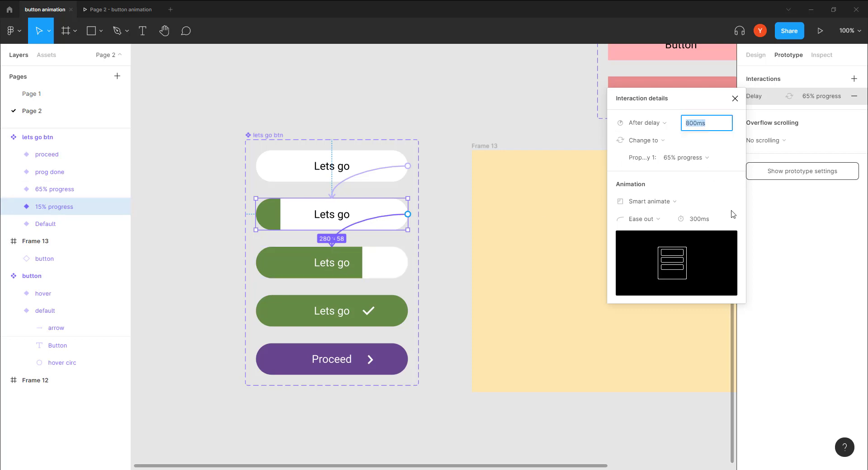
text(1000)
key(Return)
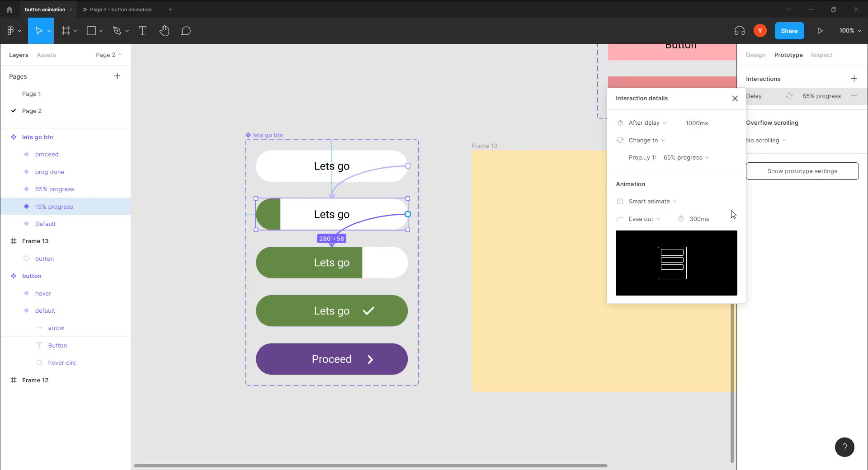
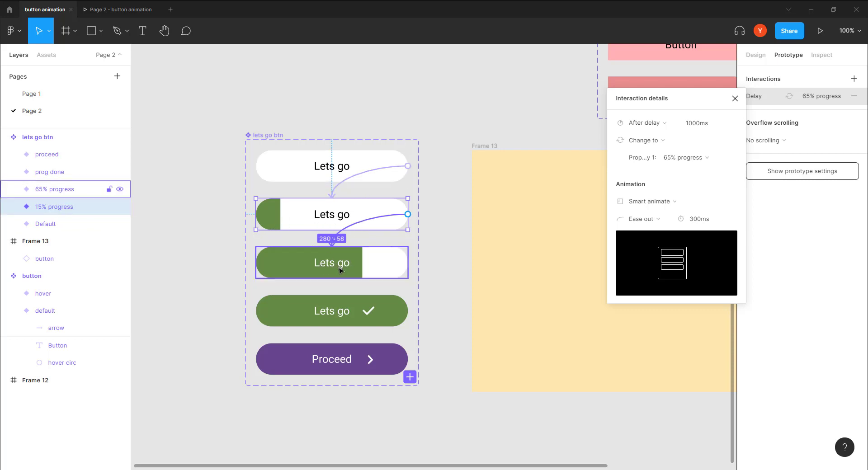
Set the Smart animate duration of the 15% to 65% progress transition to 1000 ms.
click(707, 219)
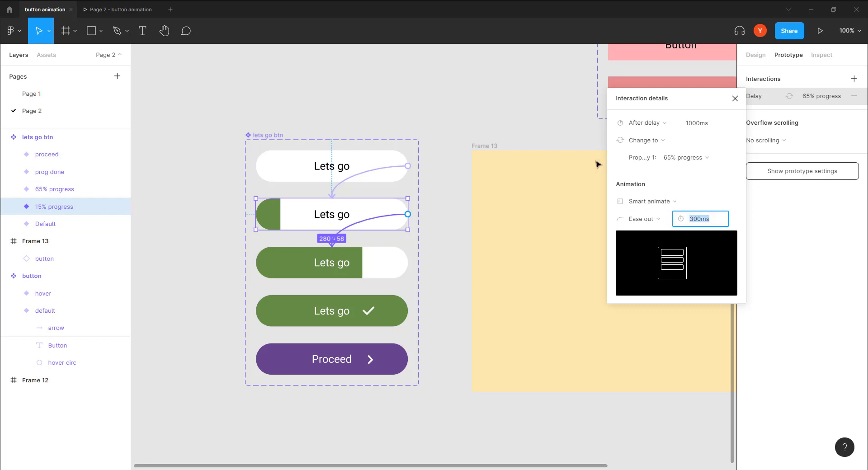
text(1000)
key(Return)
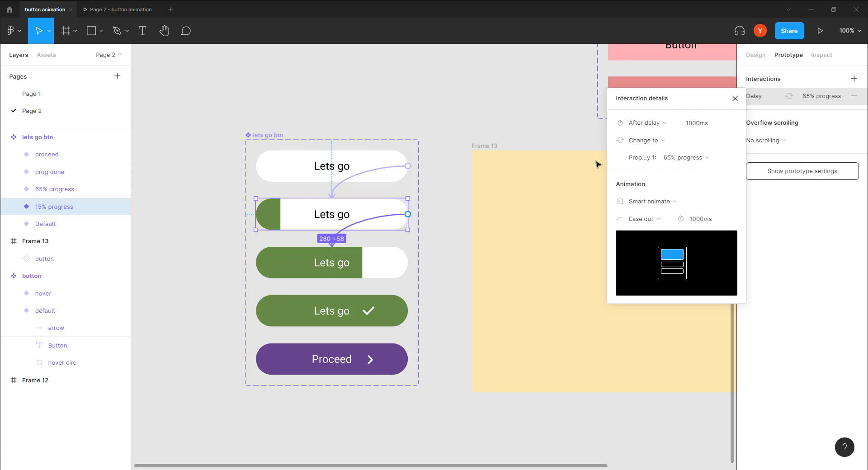
Connect the 65% progress variant to the prog done variant with an After delay trigger of 500 ms.
click(401, 271)
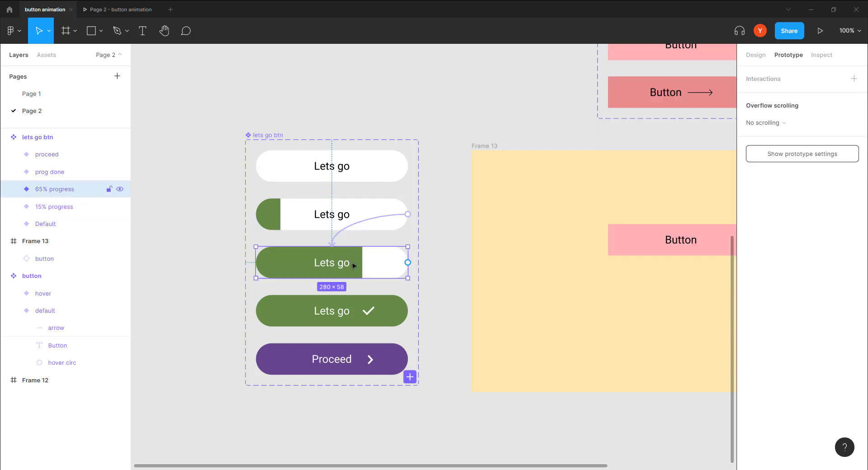
drag(407, 263, 347, 307)
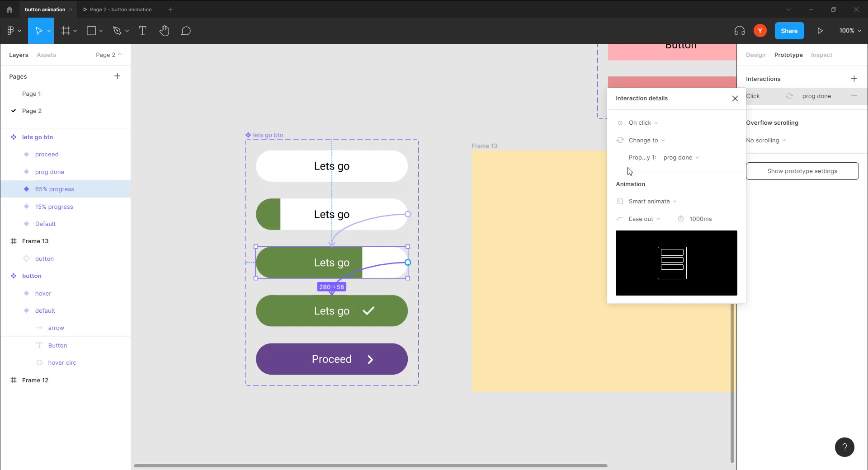
click(639, 124)
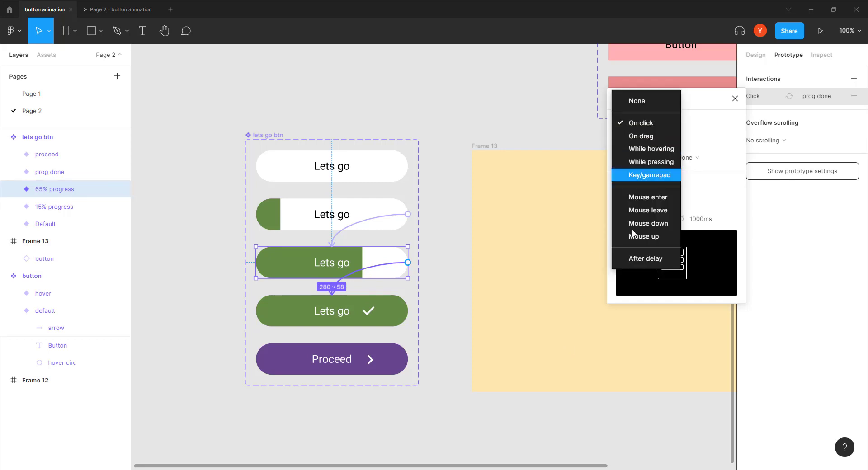
click(632, 259)
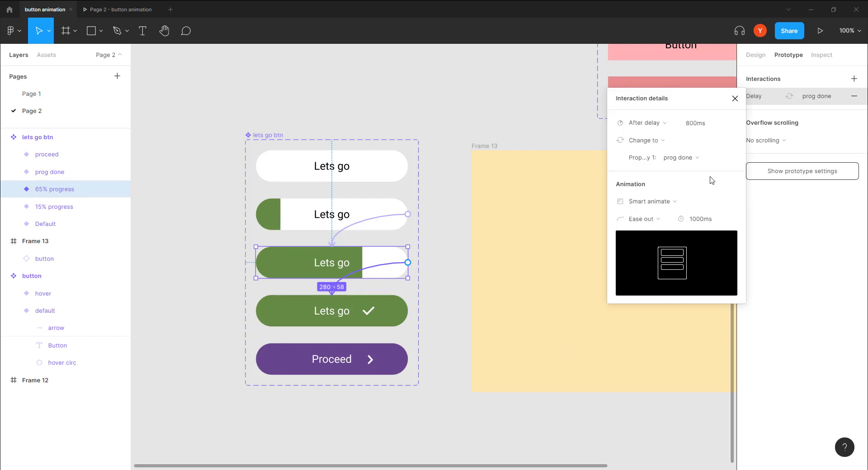
click(696, 131)
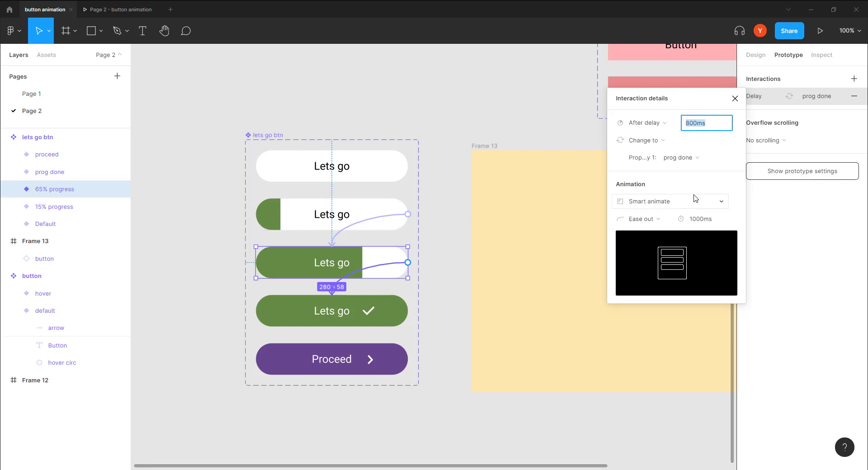
text(500)
key(Return)
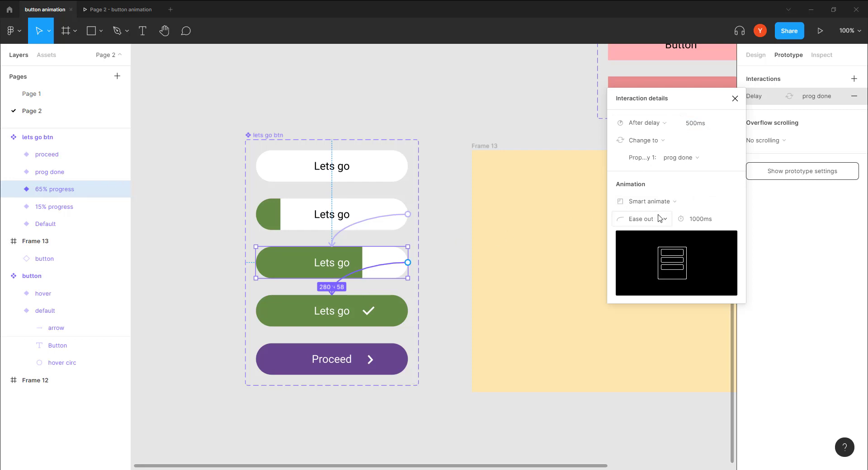
Set the Smart animate duration of the 65% progress to prog done transition to 500 ms.
click(700, 219)
text(500)
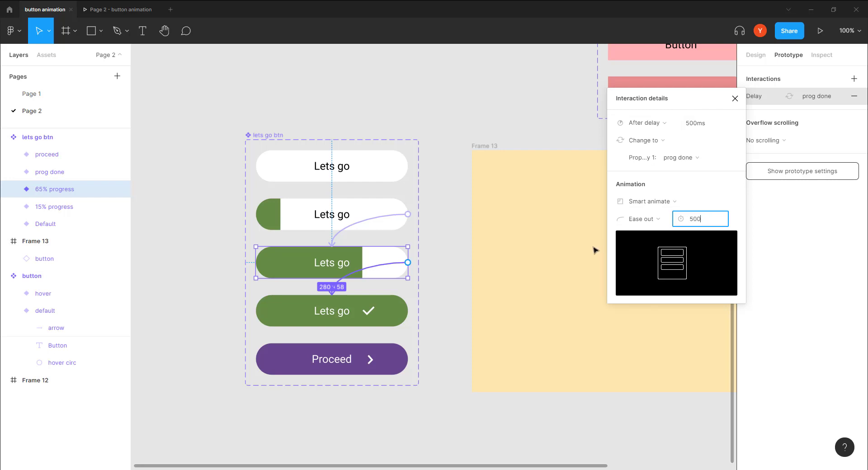
key(Return)
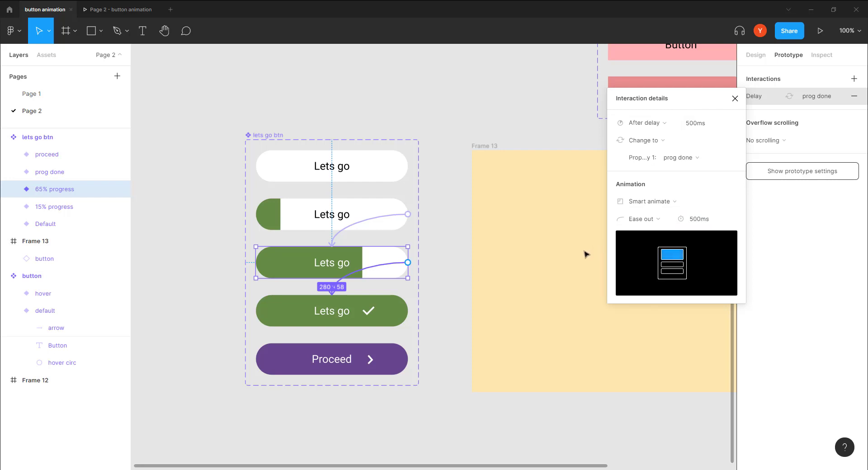
Connect the prog done variant to the purple proceed variant with an After delay trigger of 1500 ms.
click(345, 321)
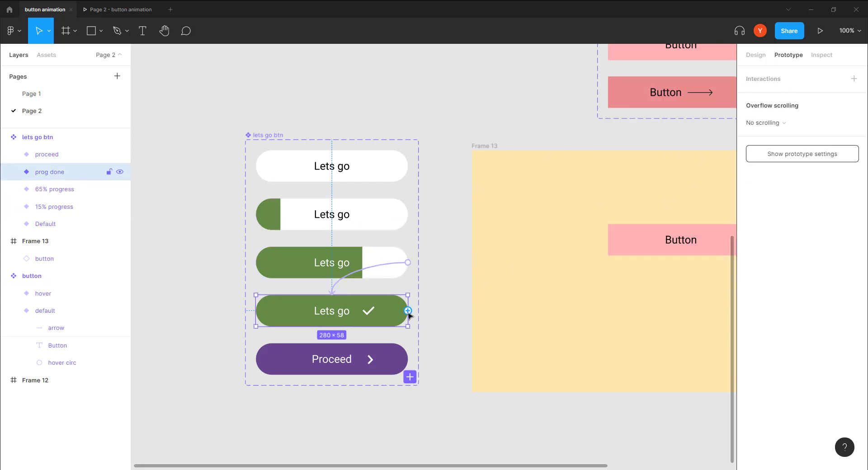
drag(407, 311, 350, 352)
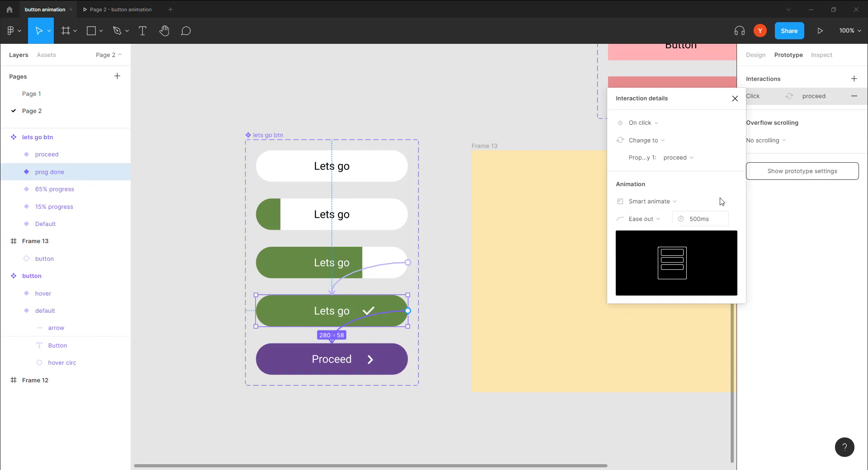
click(641, 122)
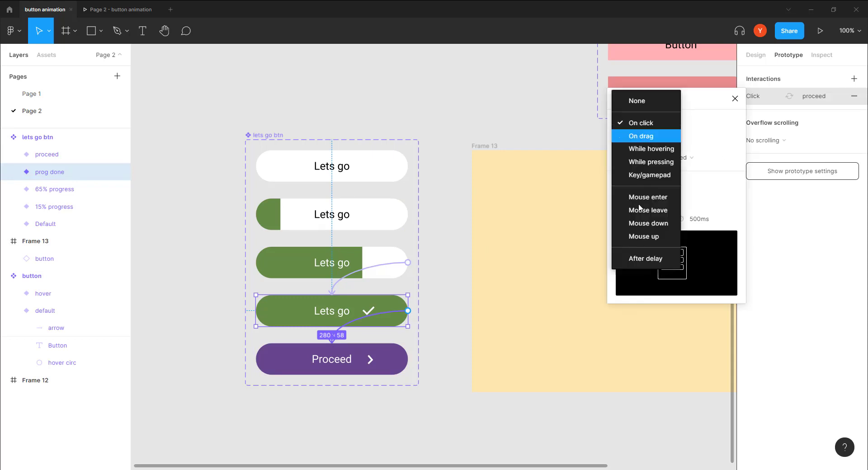
click(640, 258)
click(696, 122)
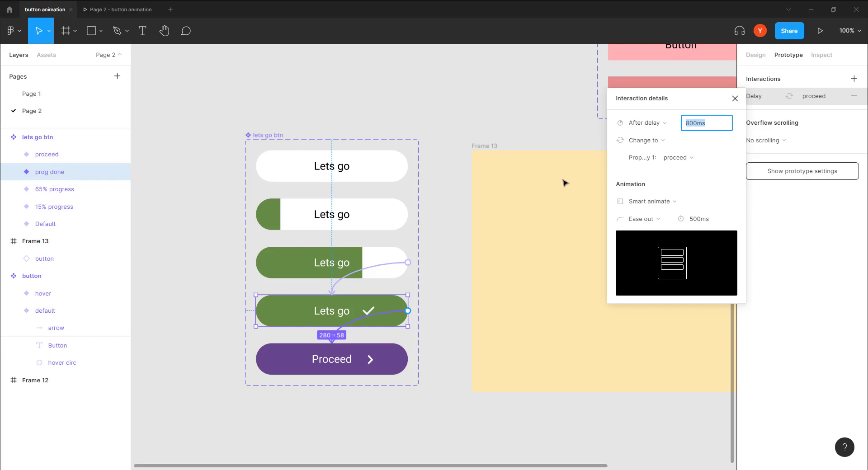
text(1500)
key(Return)
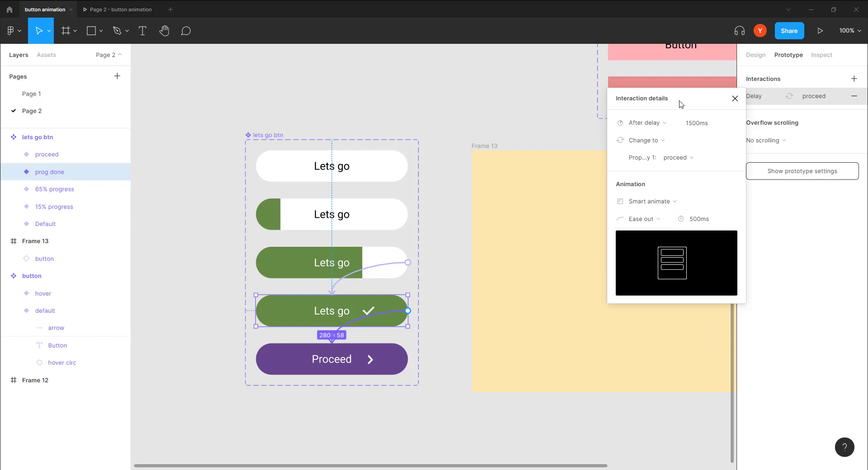
click(735, 99)
Place an instance of the Default "Lets go" variant in Frame 13, below the pink button.
scroll(607, 178, right, 5)
scroll(484, 190, down, 1)
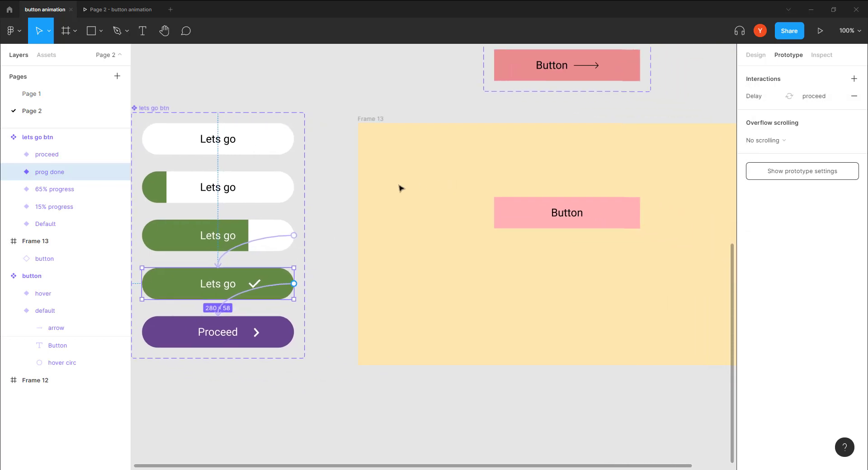
click(178, 140)
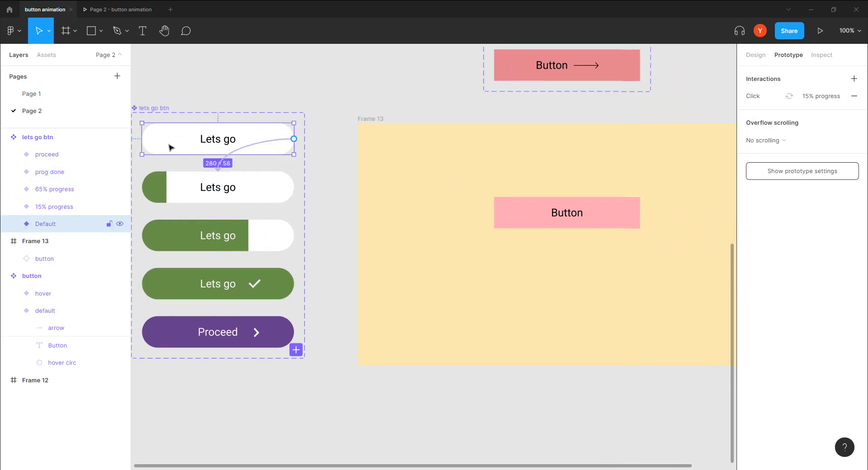
drag(170, 147, 520, 293)
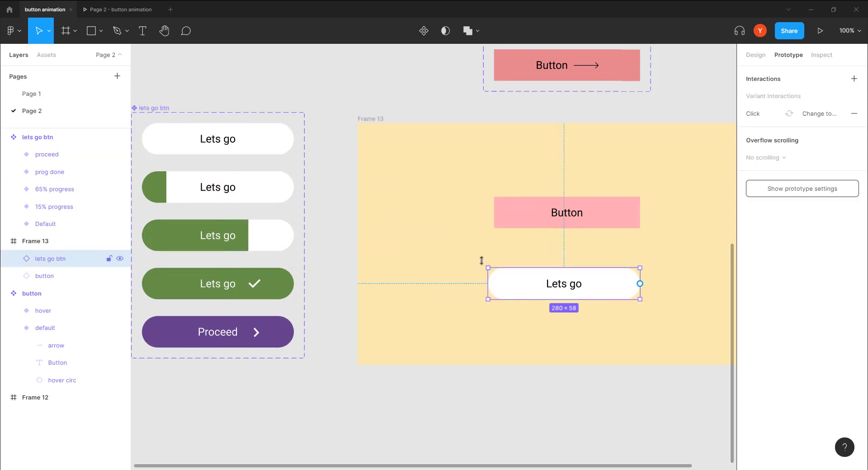
Switch to the prototype preview and test the "Lets go" button animation in Frame 13 and, after a restart, in the first frame.
click(113, 11)
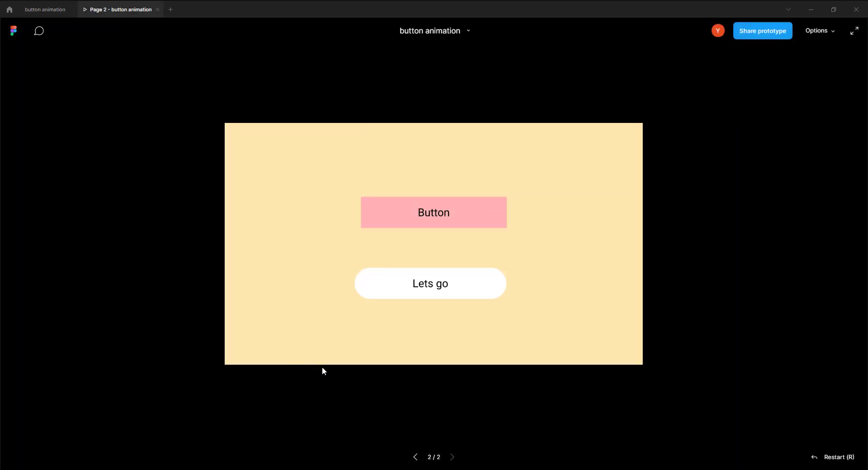
click(379, 294)
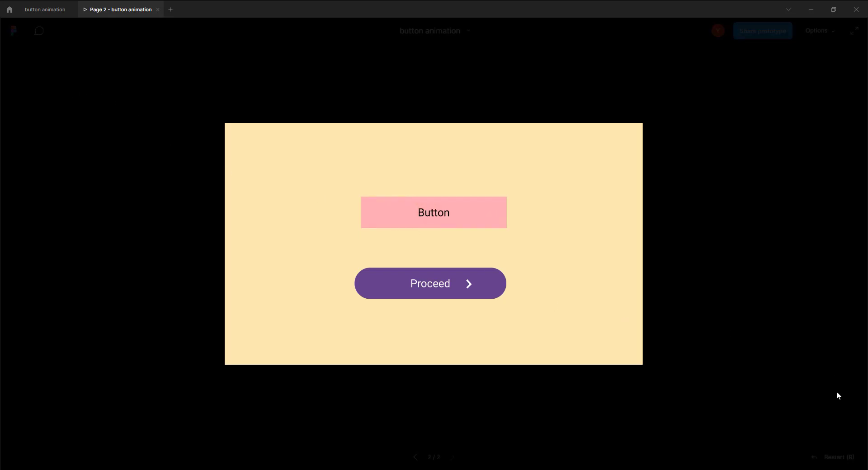
click(839, 458)
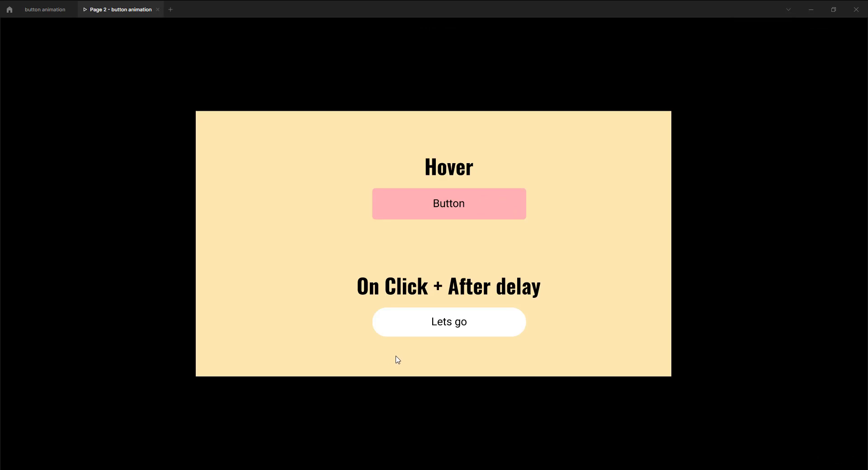
click(409, 329)
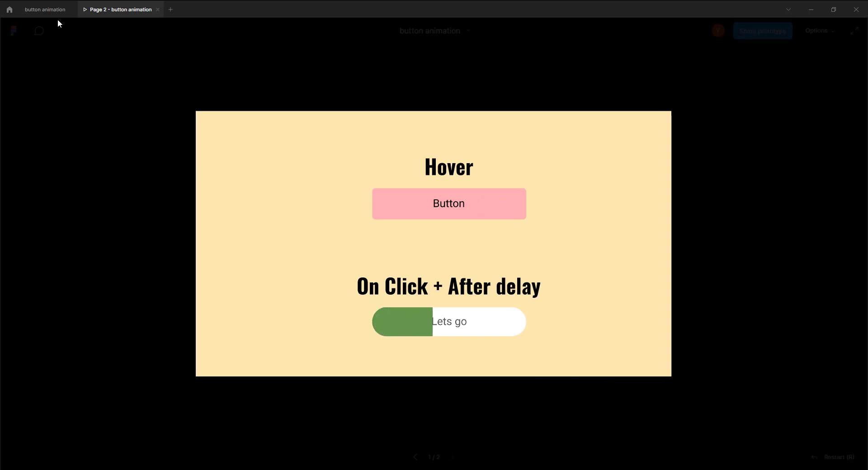
Close the current preview, reopen the prototype starting from Frame 13, and test the "Lets go" button animation there.
click(158, 10)
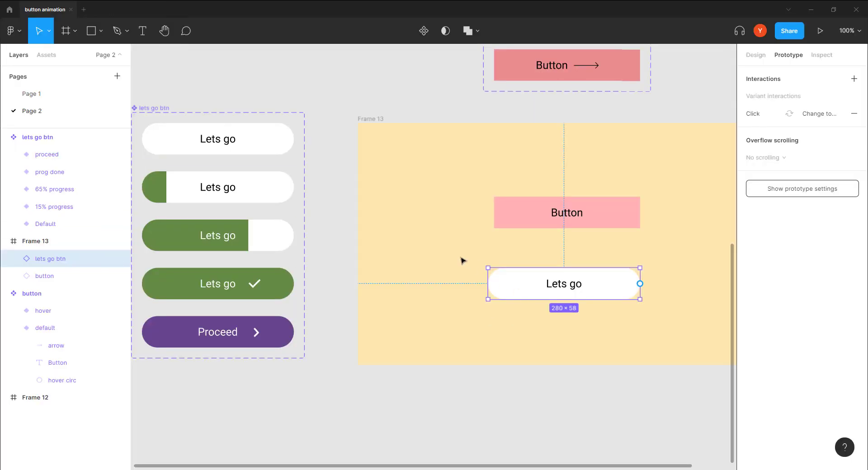
scroll(461, 258, up, 2)
scroll(461, 258, right, 2)
click(338, 155)
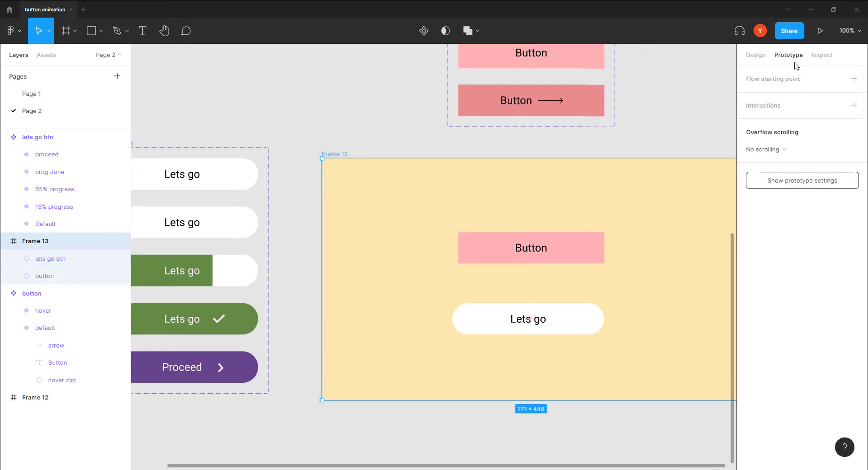
click(820, 32)
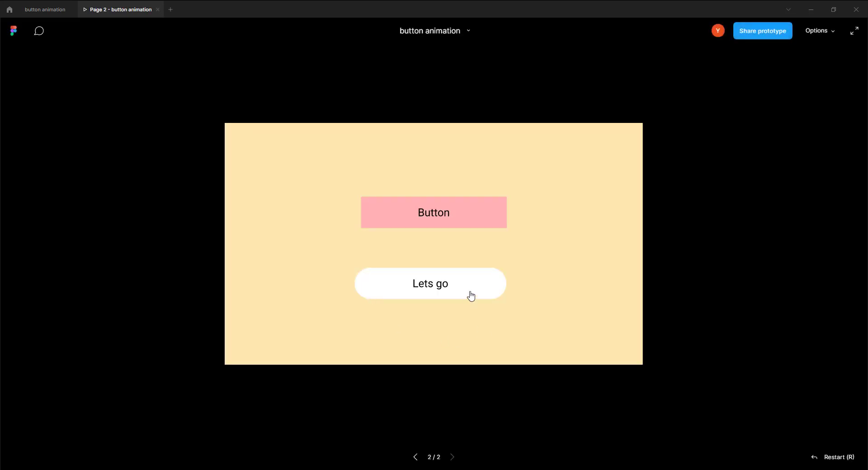
click(460, 283)
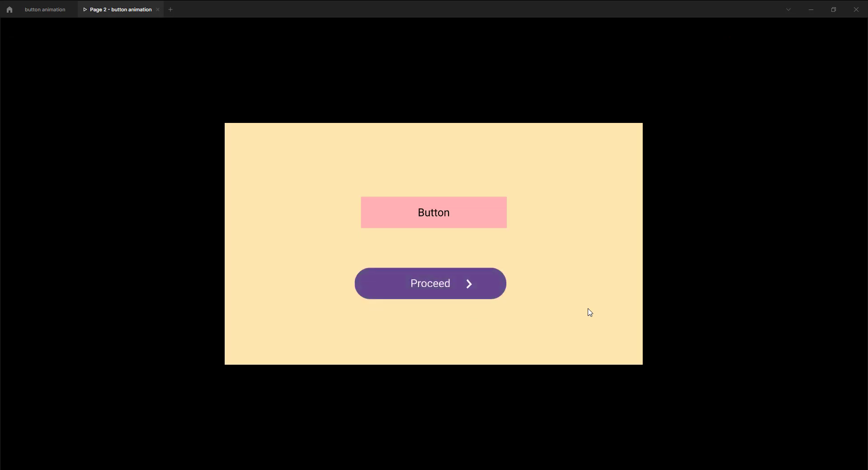
Return to the design file and convert the arrow icon's stroke in the purple proceed variant to an outline with Outline stroke.
click(45, 10)
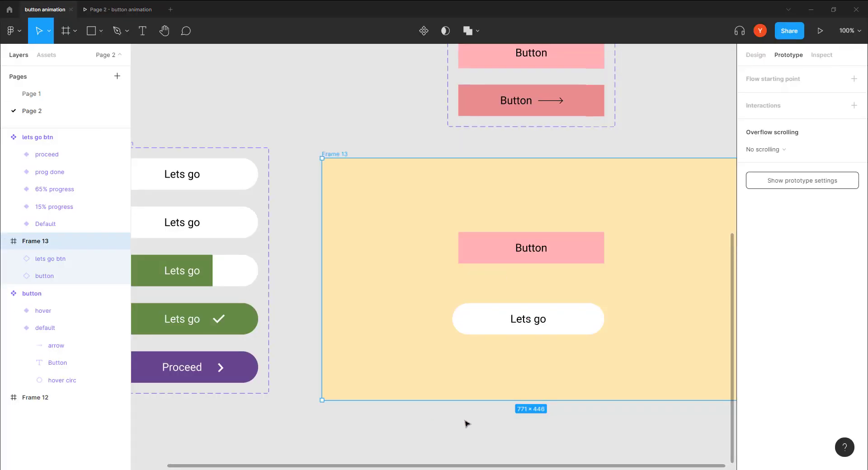
scroll(355, 389, left, 5)
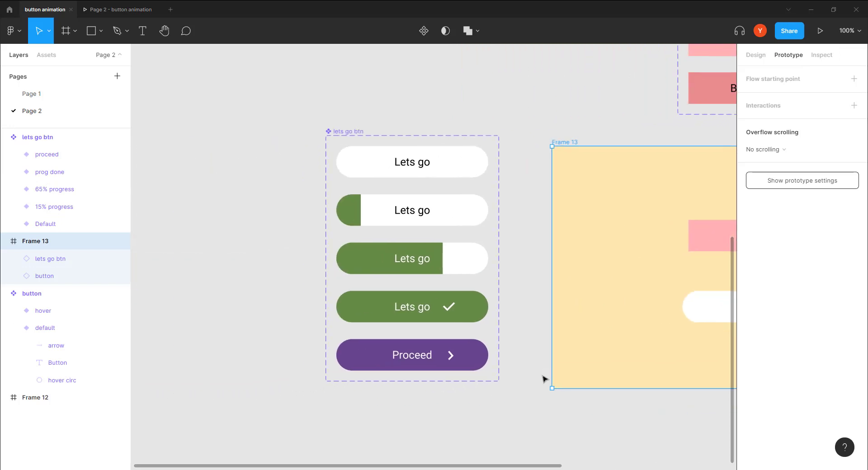
key(ctrl+plus)
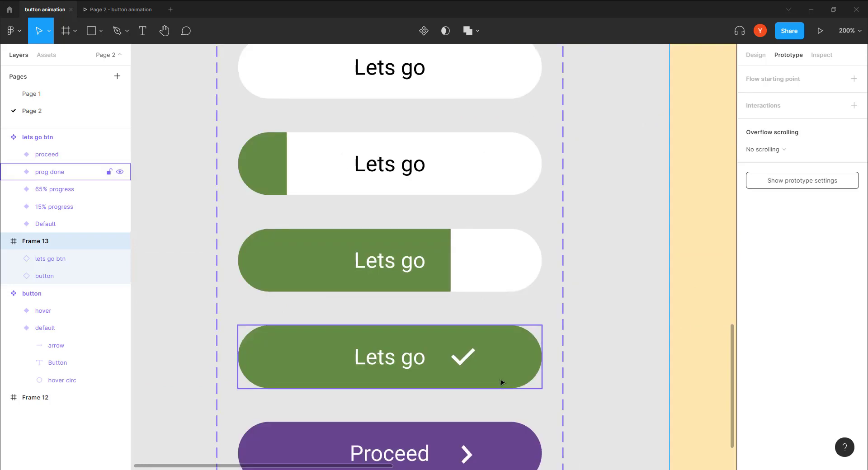
scroll(502, 382, down, 5)
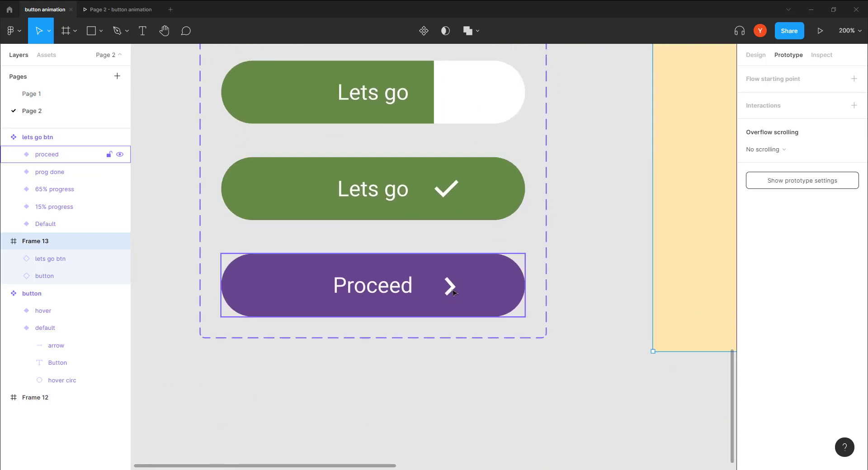
click(449, 294)
click(449, 294)
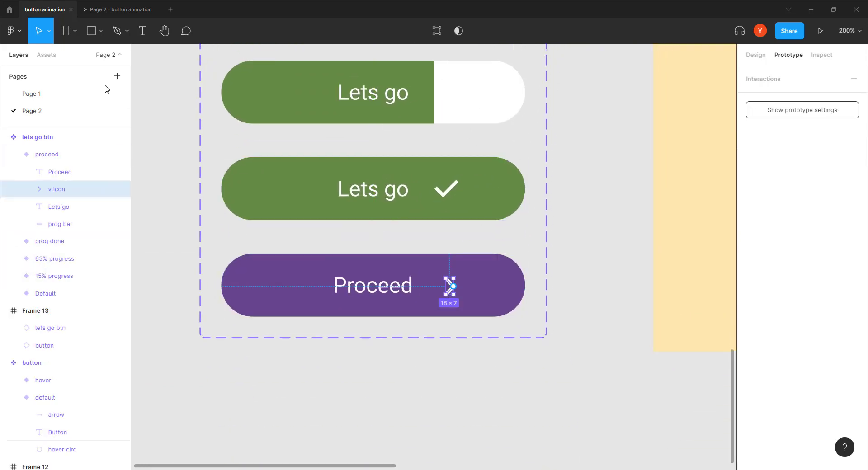
click(756, 55)
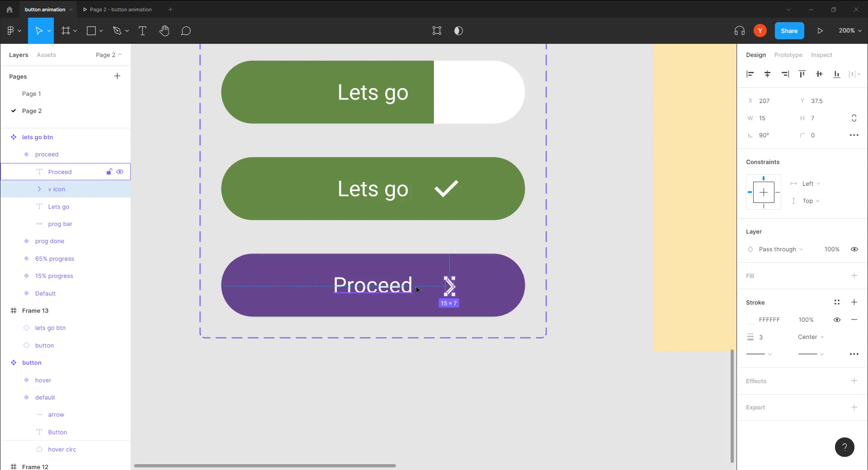
right_click(447, 283)
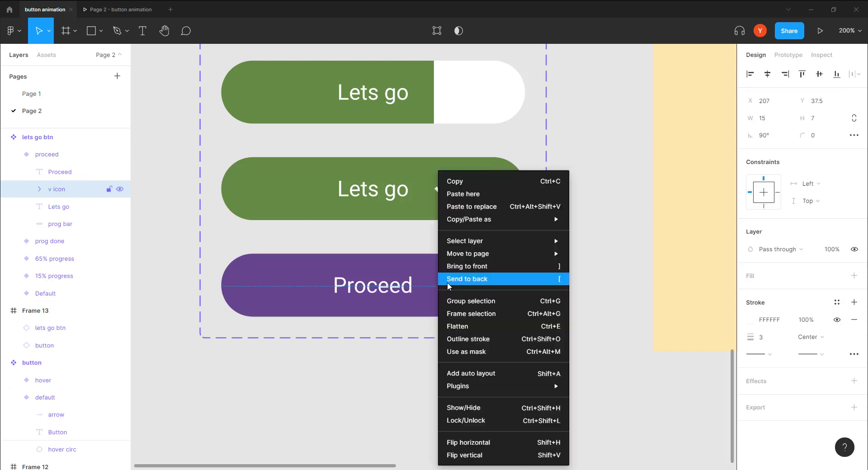
click(450, 341)
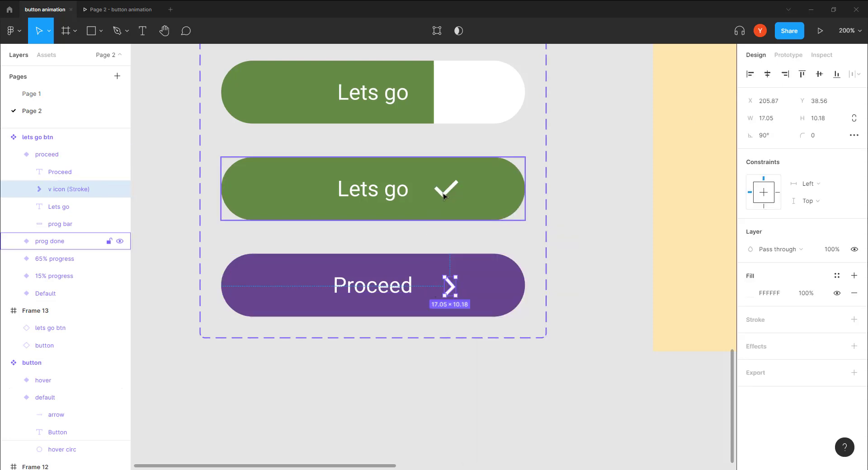
Apply Outline stroke to the check icons in the prog done and 65% progress variants.
double_click(444, 197)
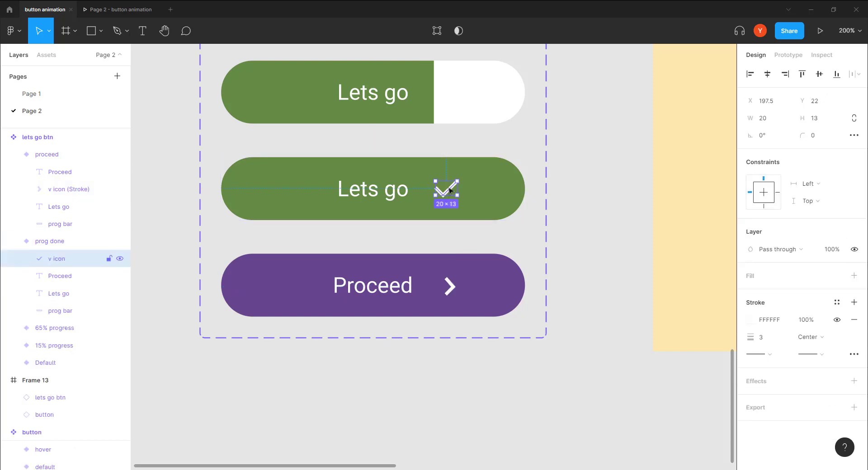
right_click(446, 191)
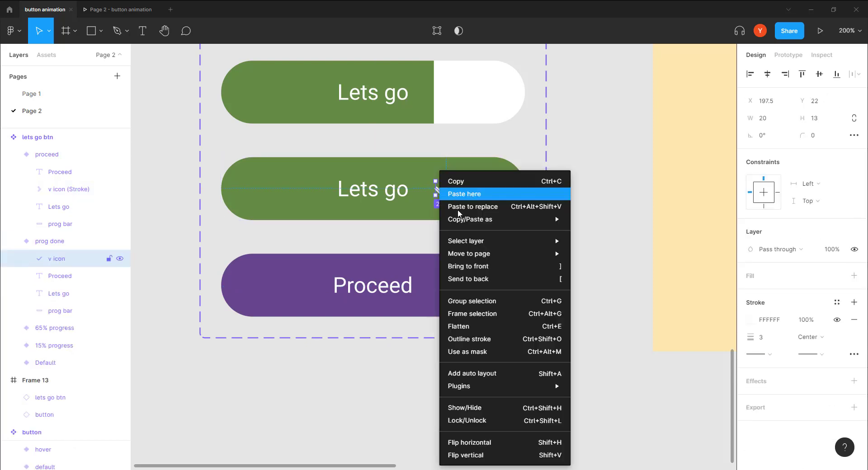
click(469, 339)
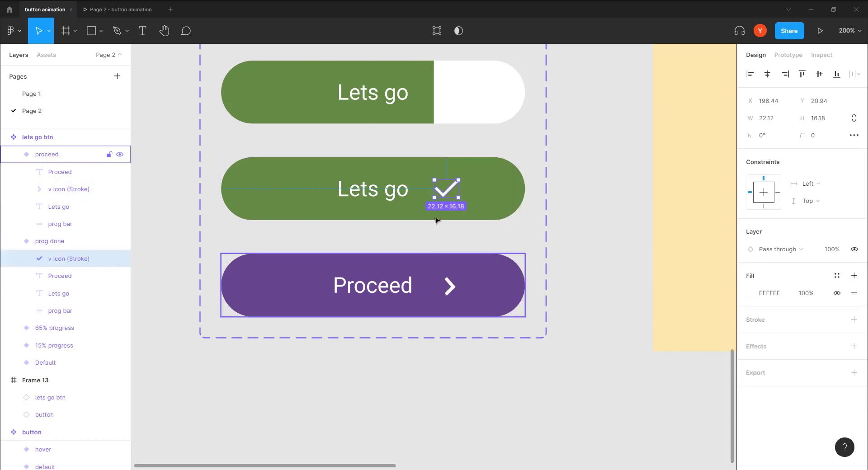
click(443, 94)
click(442, 94)
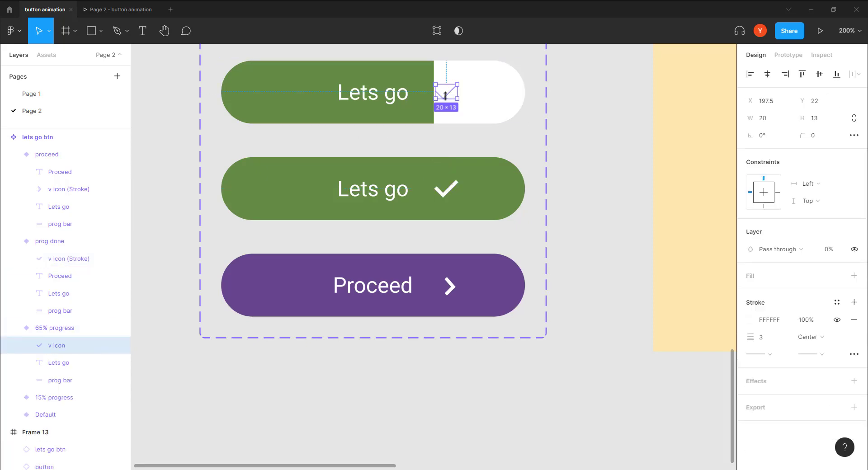
right_click(445, 93)
click(464, 308)
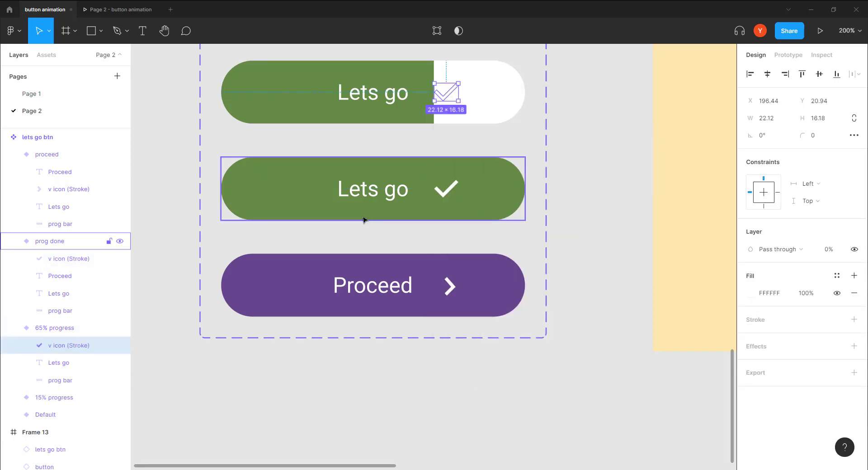
Apply Outline stroke to the hidden check icons in the 15% progress and Default variants, then deselect.
scroll(363, 220, up, 5)
double_click(446, 284)
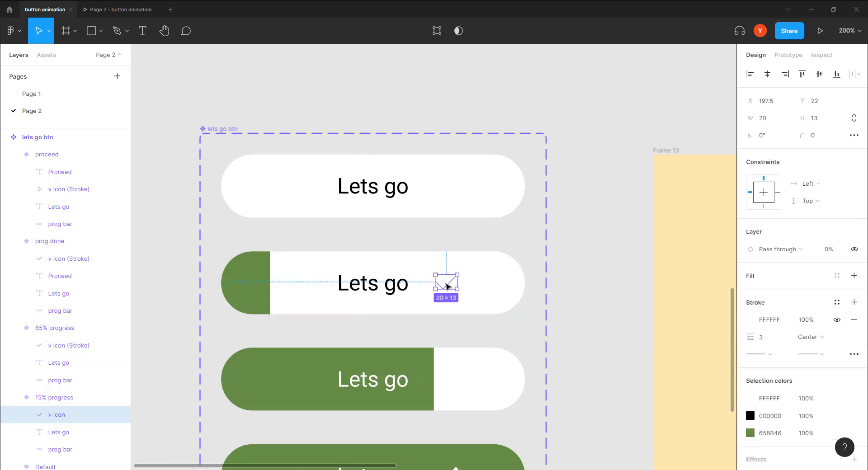
right_click(446, 285)
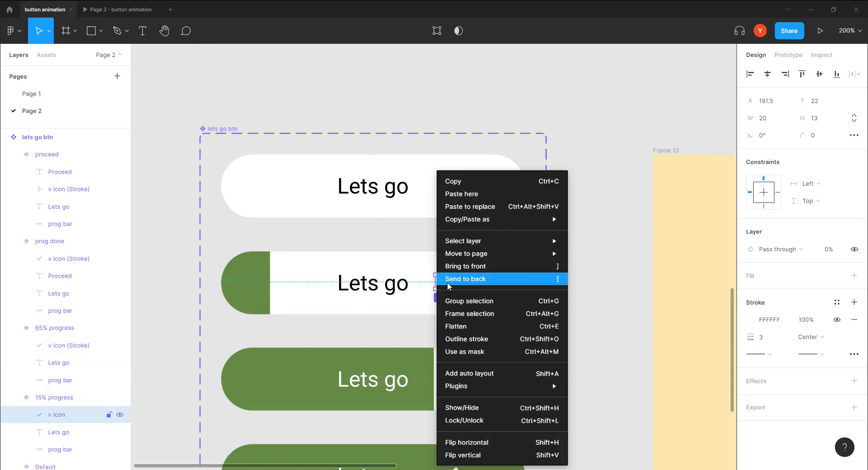
click(459, 340)
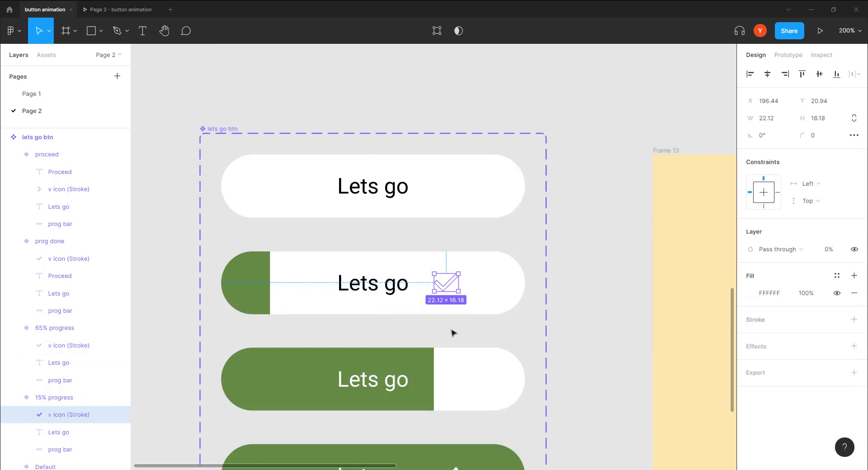
click(410, 206)
double_click(446, 188)
right_click(449, 188)
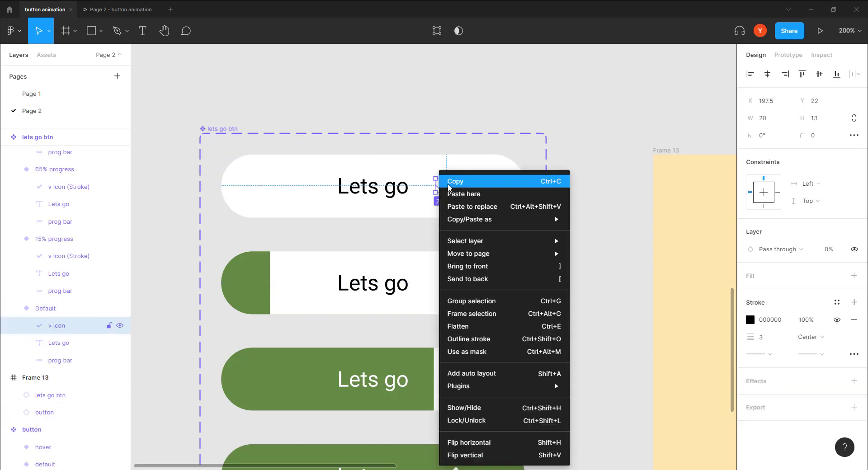
click(459, 340)
click(587, 307)
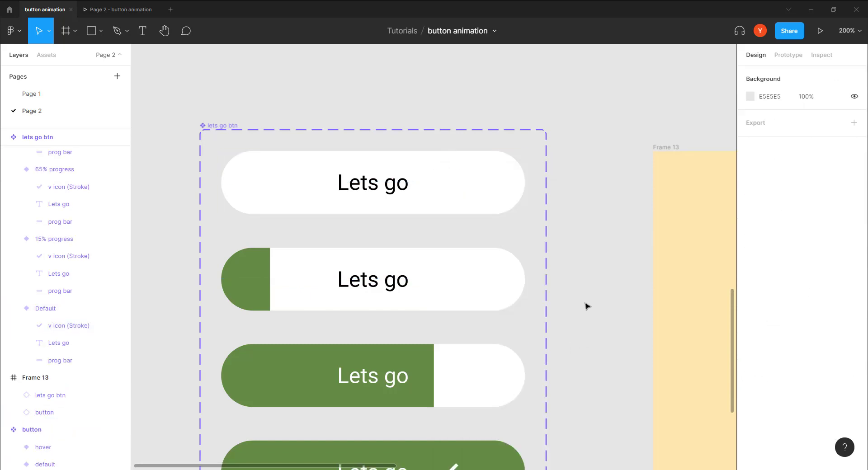
Switch to the prototype preview, restart it, and test the "Lets go" button animation with the outlined icons.
scroll(578, 298, down, 4)
scroll(579, 298, up, 2)
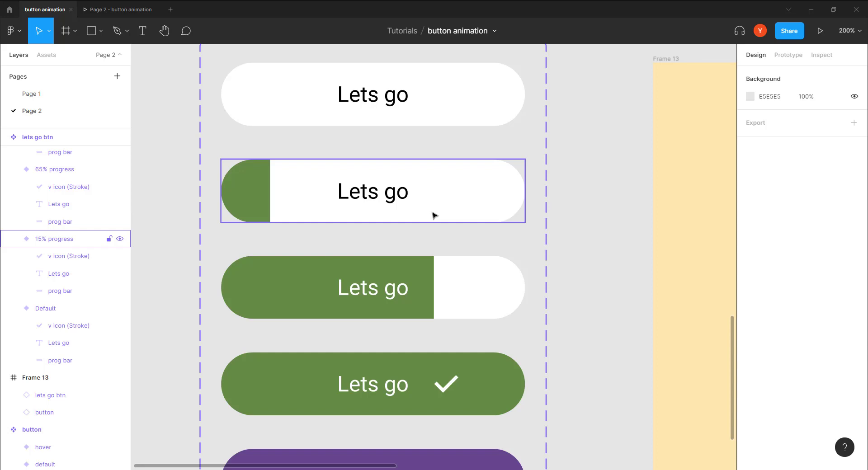
key(shift+0)
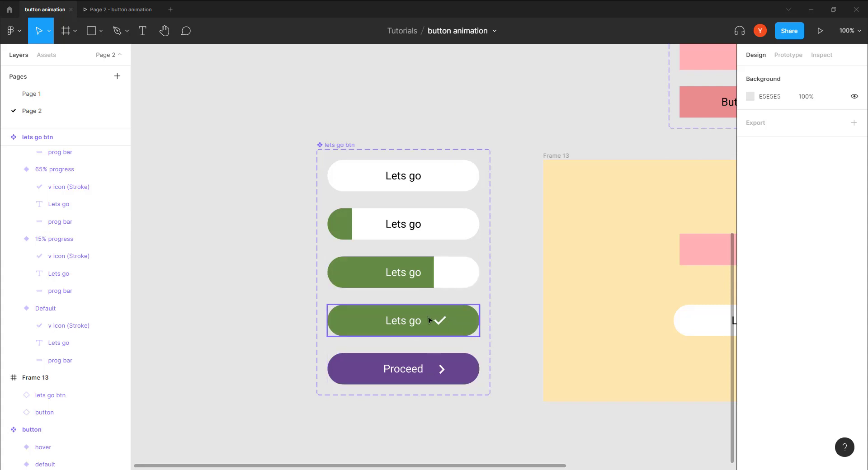
click(108, 10)
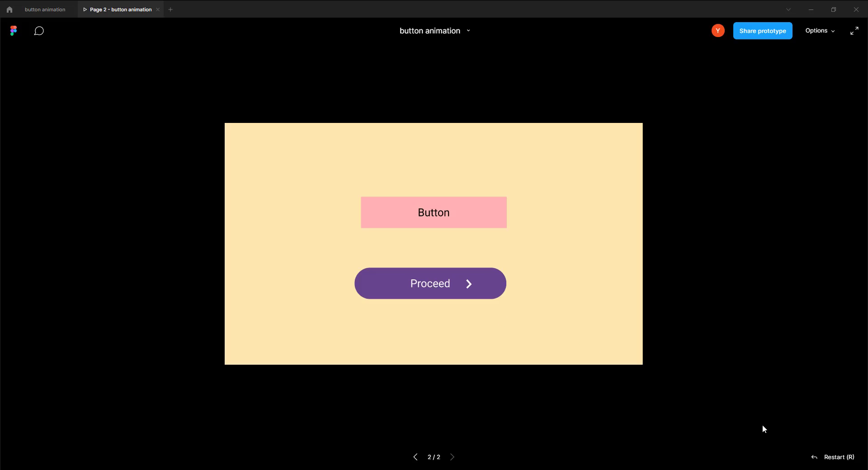
click(823, 457)
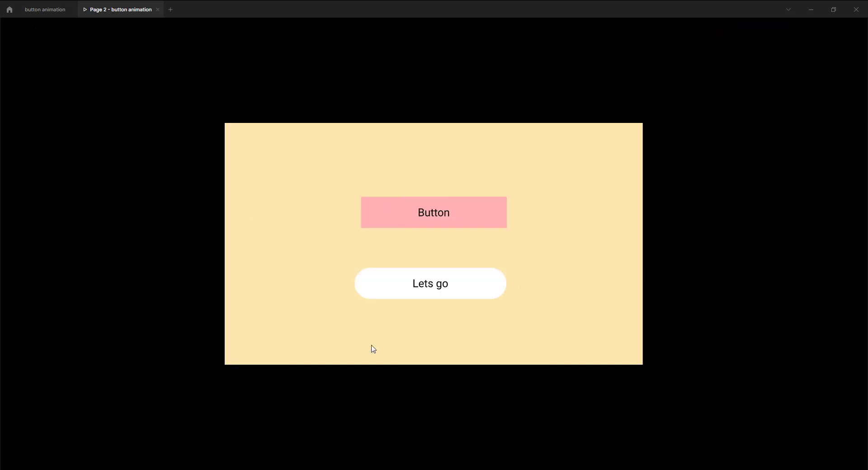
click(396, 292)
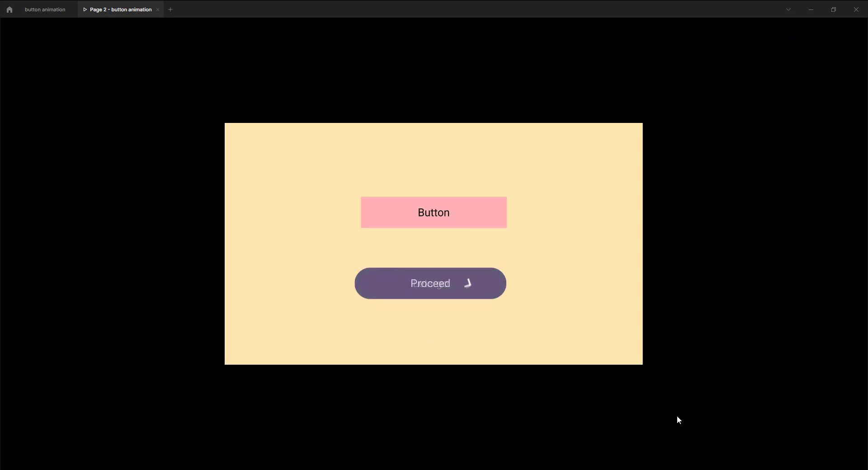
Return to the design file and move the v icon (Stroke) layer above the Proceed text layer in the proceed variant.
click(45, 10)
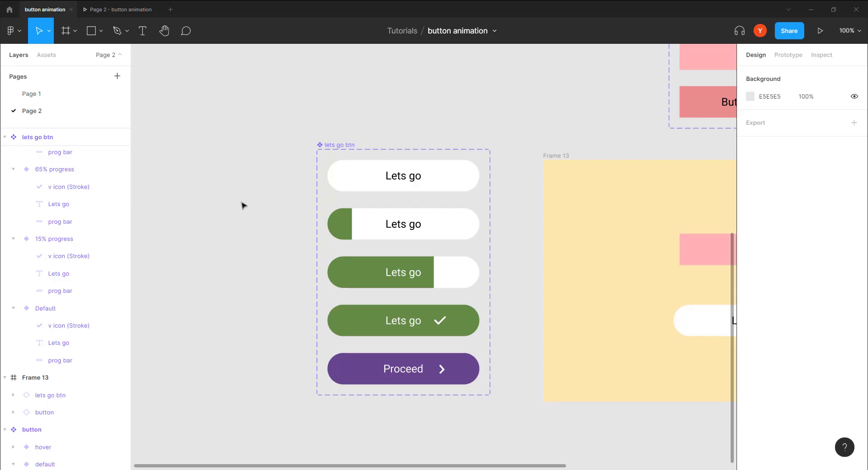
scroll(508, 370, down, 3)
key(ctrl+plus)
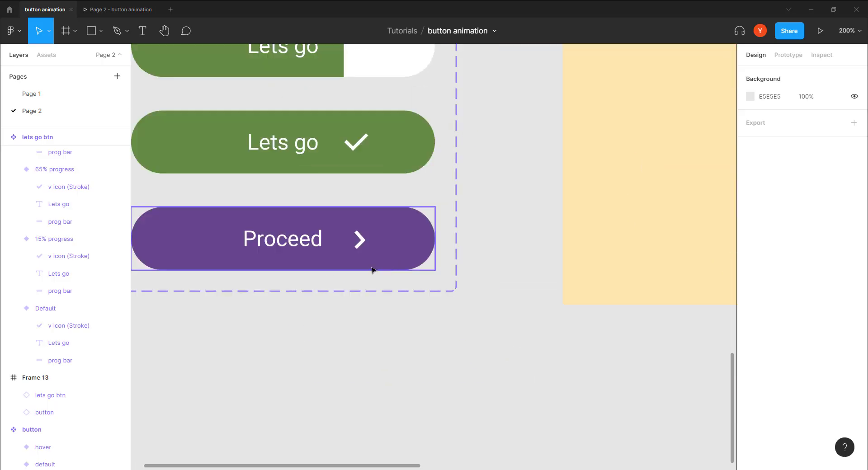
scroll(493, 289, left, 5)
scroll(493, 289, up, 2)
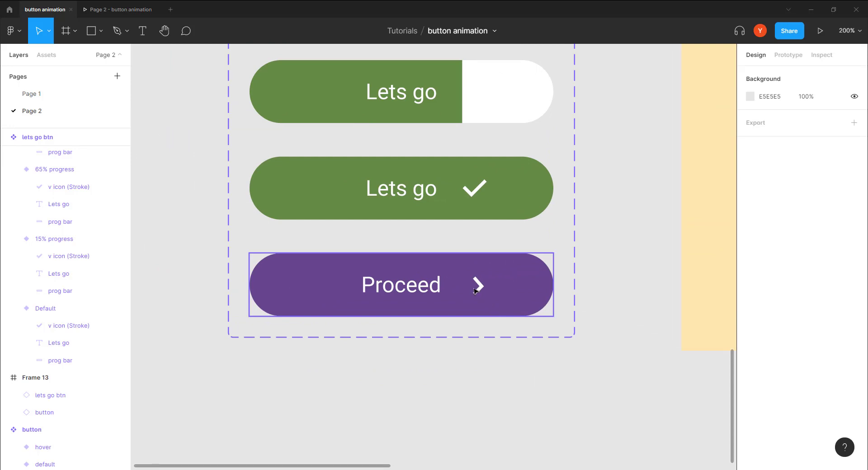
double_click(479, 293)
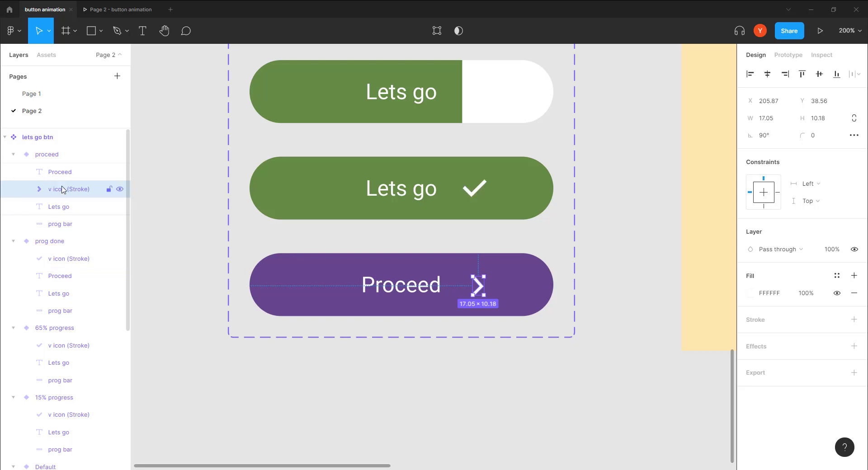
drag(63, 189, 58, 168)
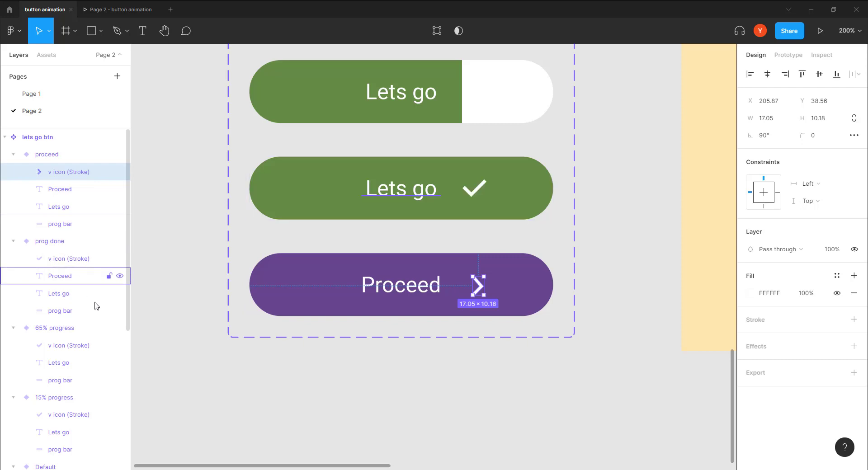
Check the v icon (Stroke) layer's position in the layer order of the prog done and 65% progress variants.
click(63, 258)
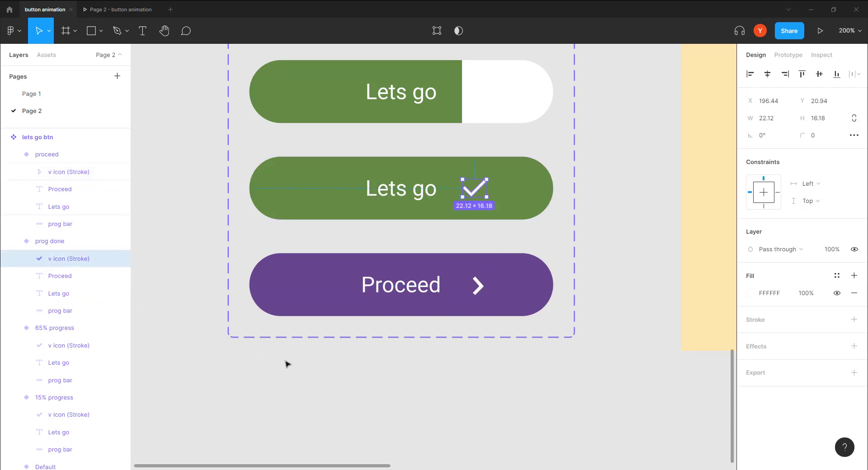
drag(430, 308, 442, 333)
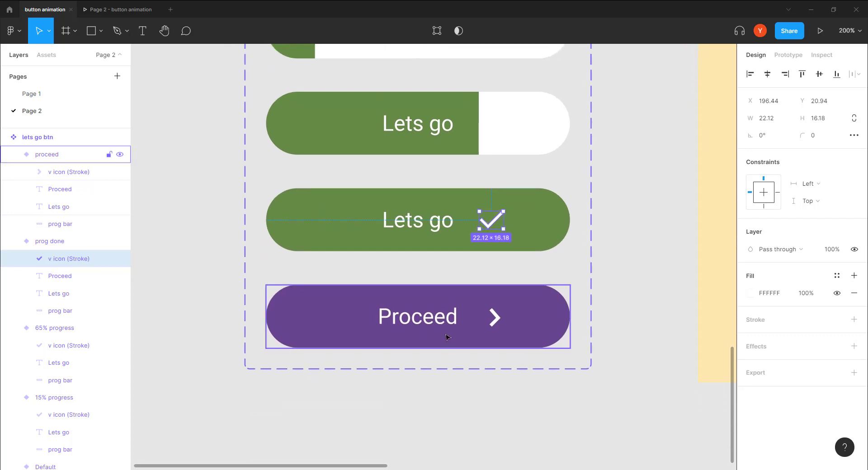
click(72, 347)
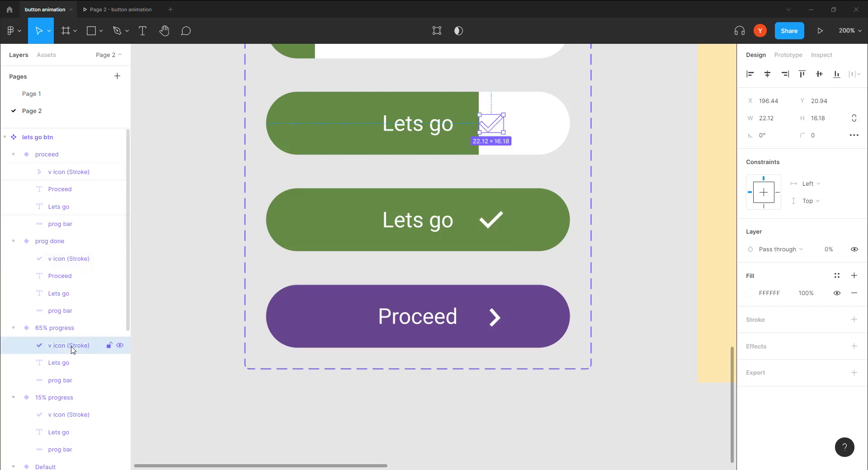
Switch to the prototype preview, restart it, and test the "Lets go" button animation with the reordered icon layers.
click(119, 9)
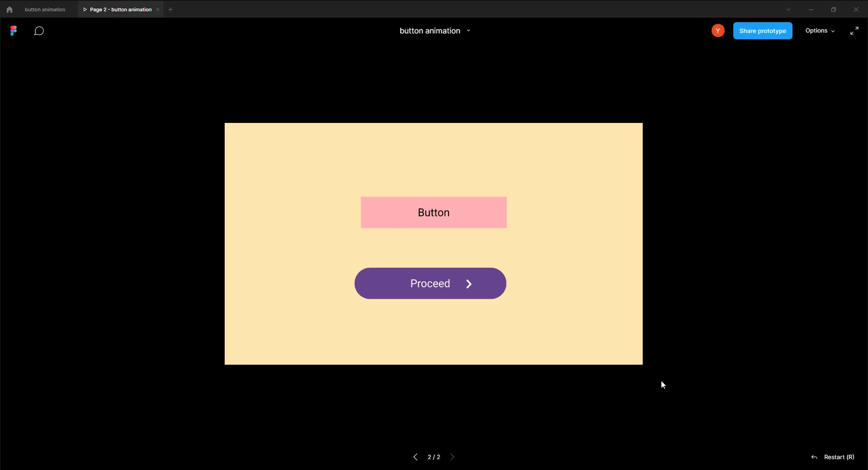
click(833, 457)
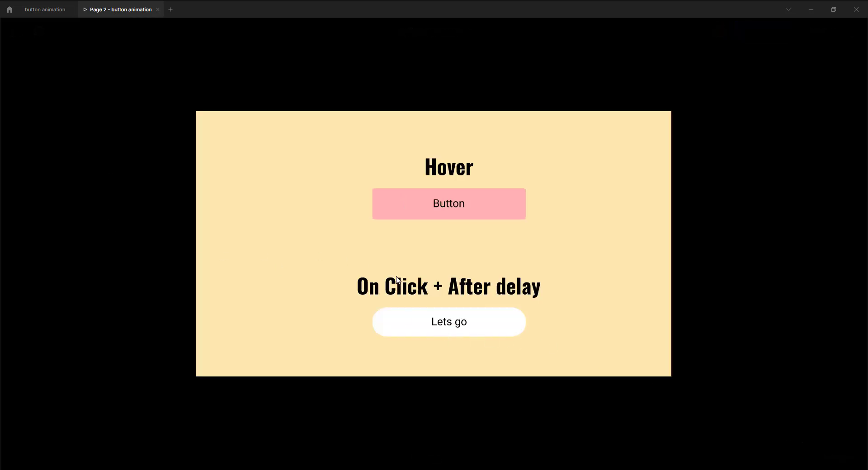
click(430, 286)
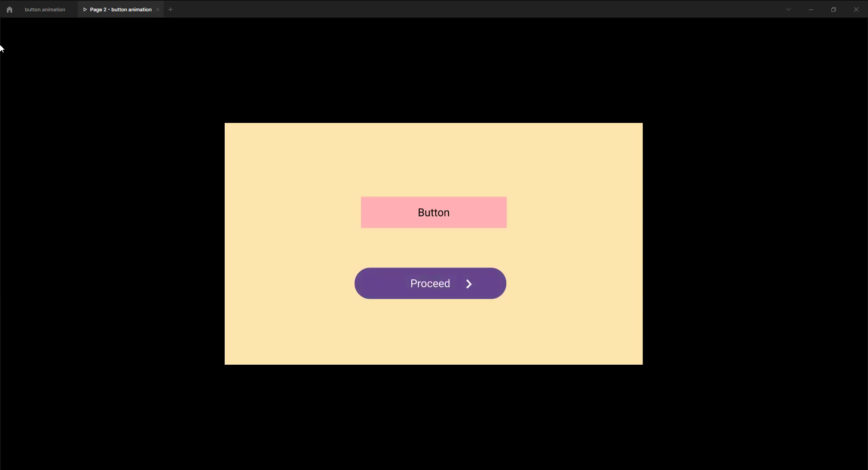
Return to the design file and select the hidden Proceed text layer in the prog done variant.
click(28, 9)
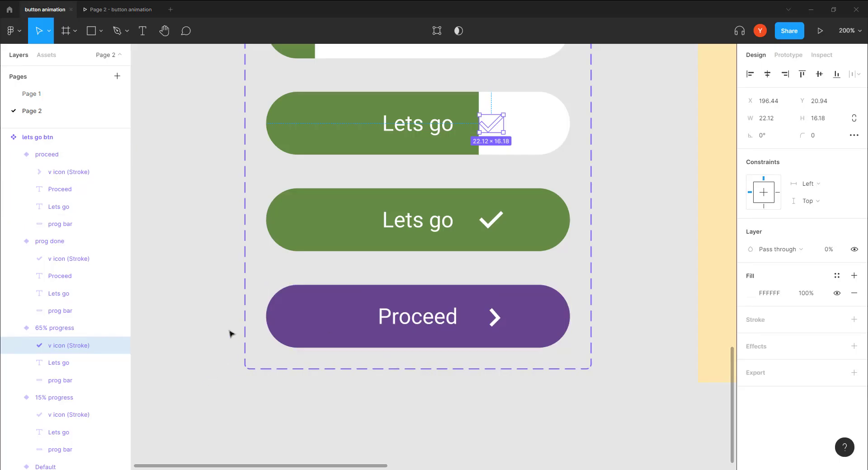
scroll(206, 310, up, 3)
scroll(204, 311, down, 4)
scroll(205, 311, up, 4)
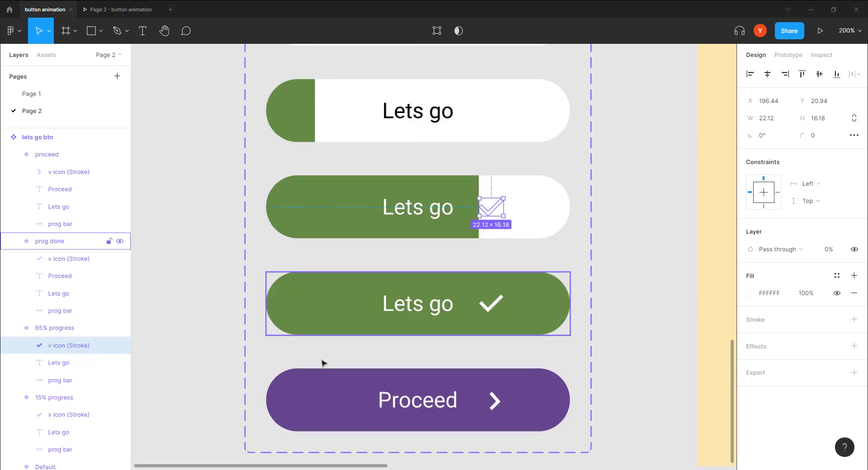
click(413, 309)
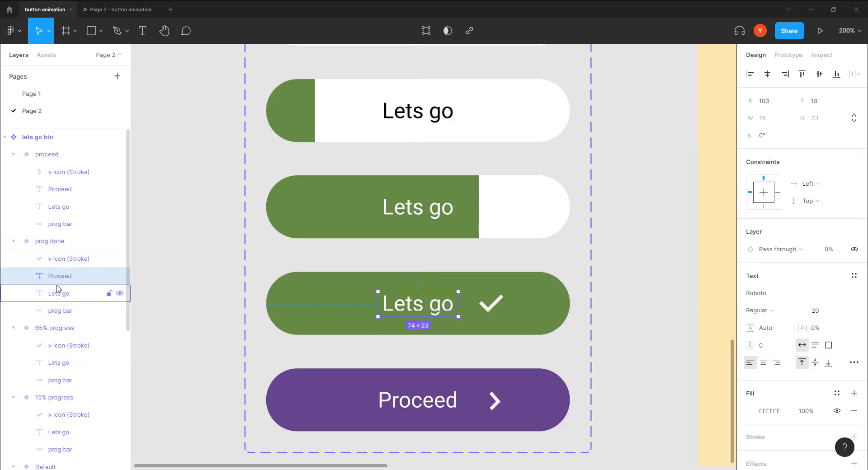
click(823, 311)
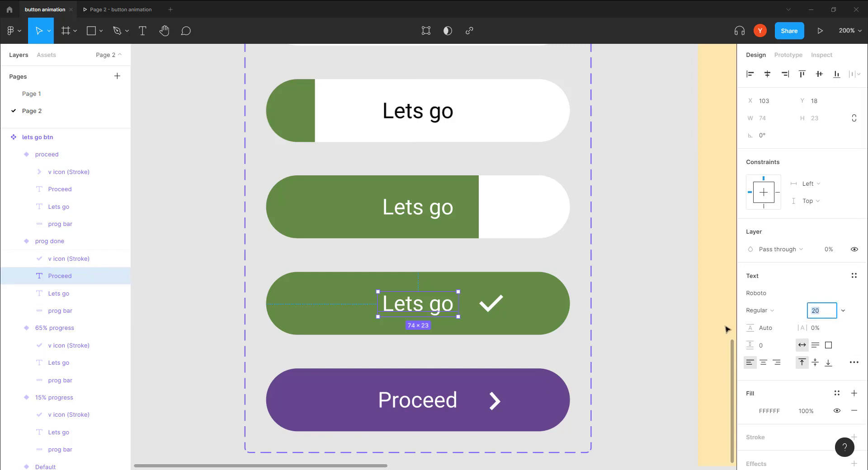
text(100)
key(Return)
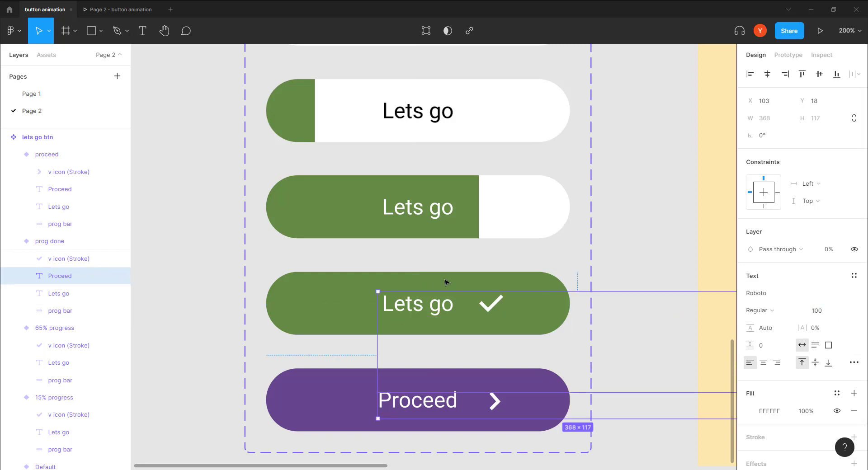
key(ctrl+z)
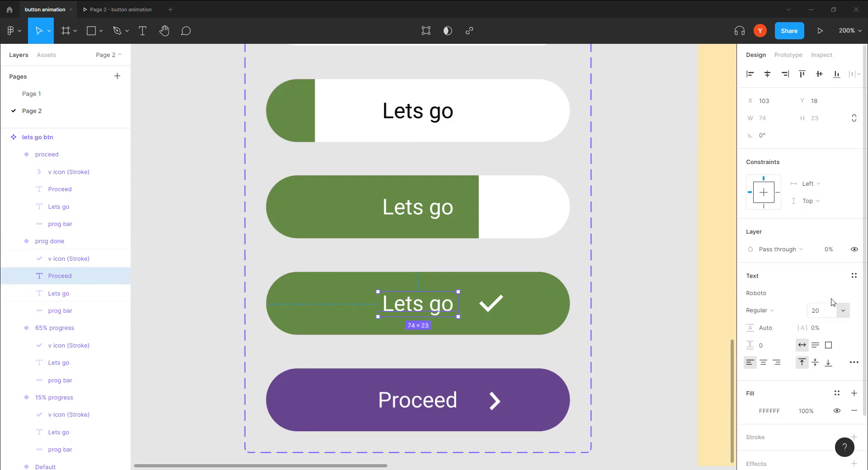
Set the prog done variant's Proceed text to 100% opacity and move it up to Y -18, out of the button.
click(833, 252)
text(100)
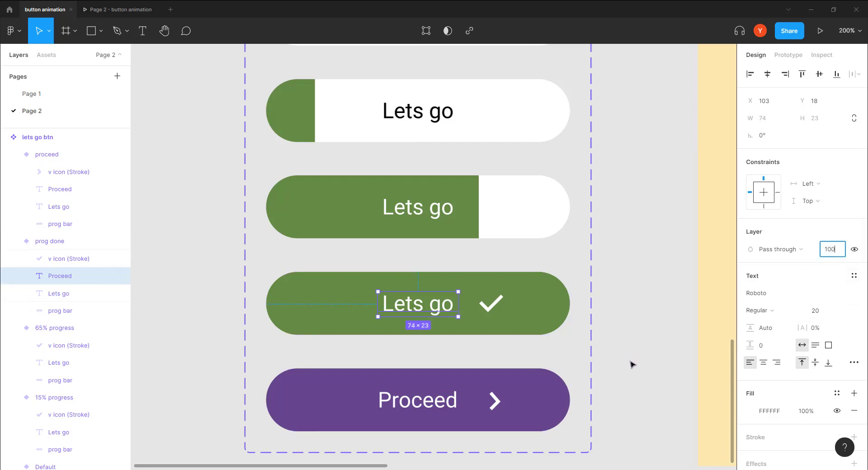
key(Return)
drag(422, 312, 416, 269)
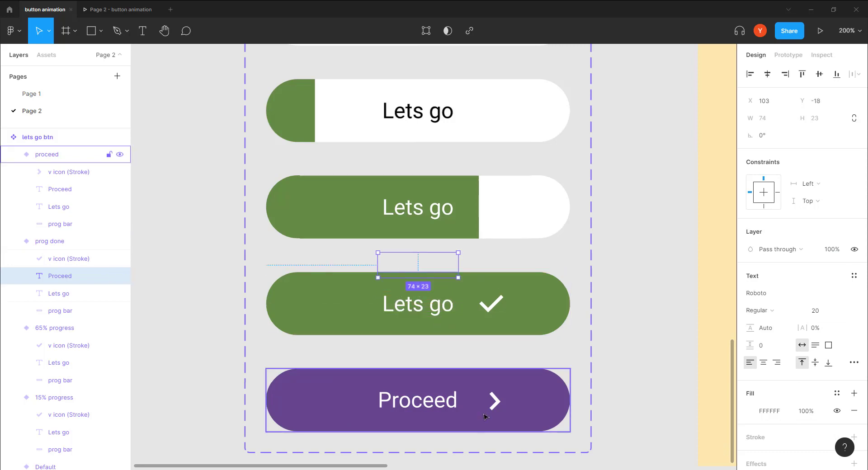
scroll(397, 389, down, 1)
scroll(398, 389, down, 3)
double_click(410, 278)
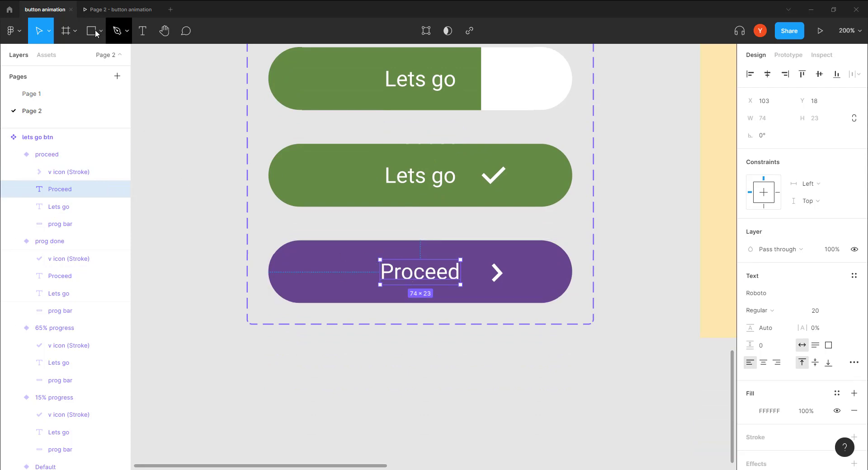
Switch to the prototype preview and replay the "Lets go" button animation on the second frame after restarting.
click(109, 10)
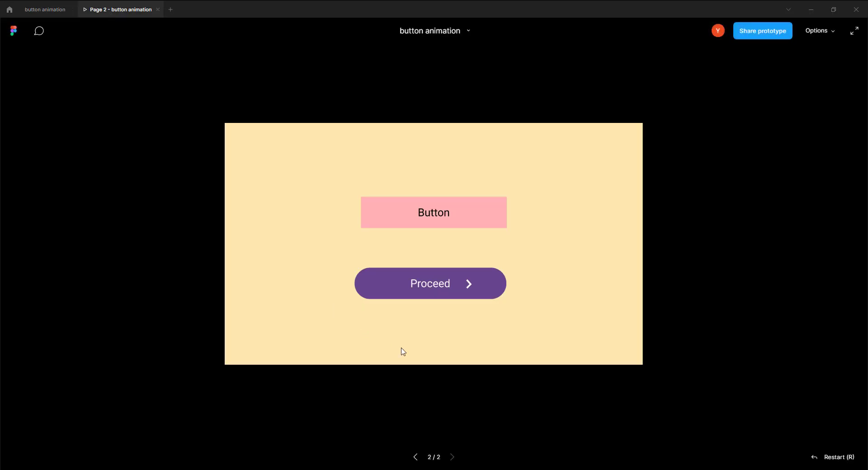
click(815, 458)
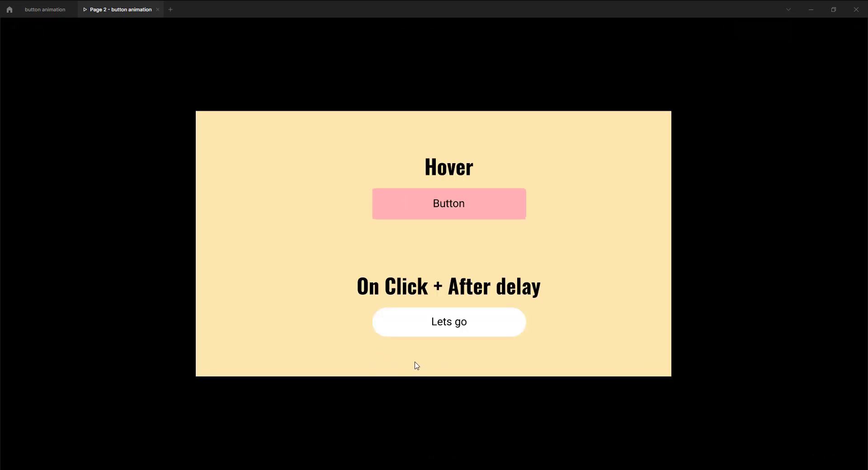
click(384, 285)
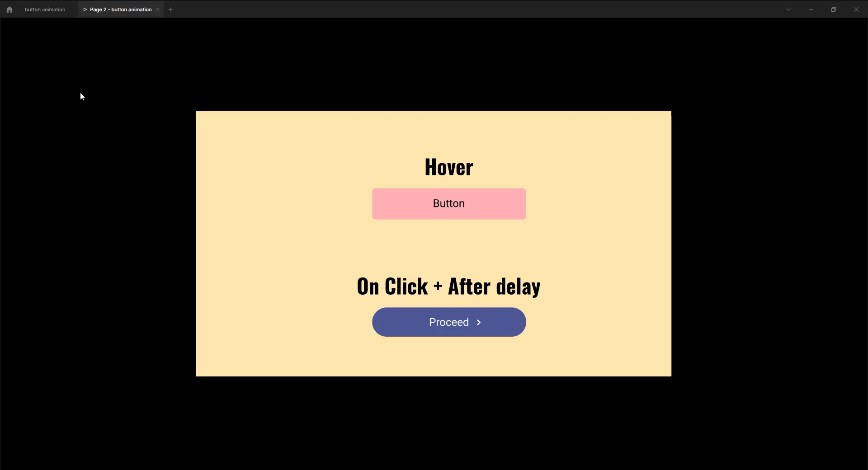
key(Right)
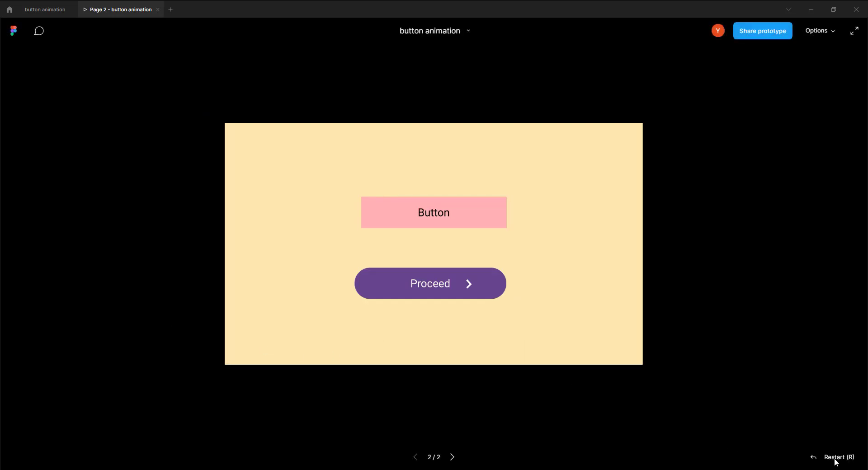
click(836, 458)
key(Right)
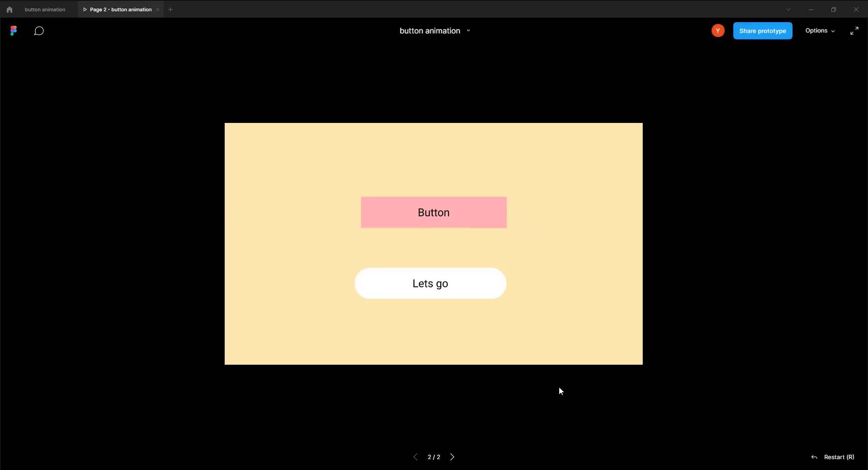
click(387, 299)
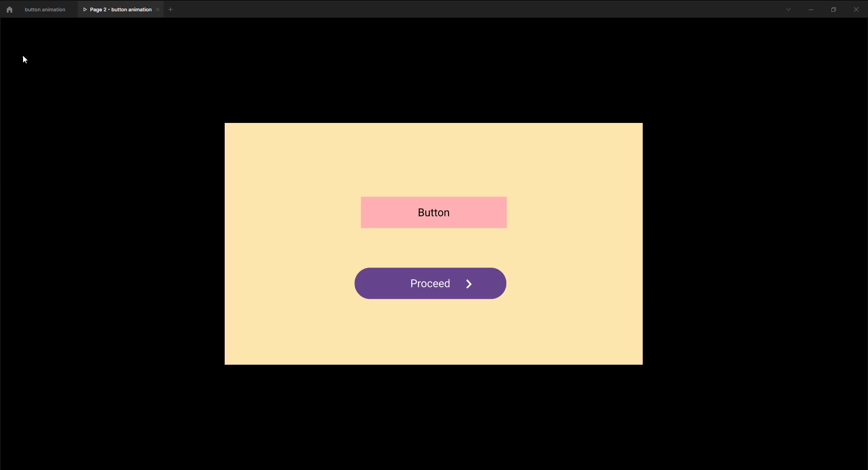
Return to the design file and view Frame 13 with the two buttons at 100% zoom.
click(47, 10)
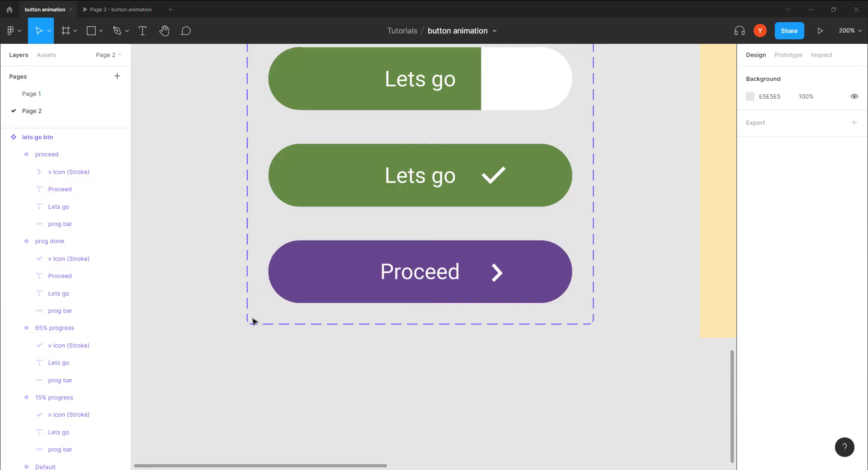
scroll(491, 344, down, 5)
drag(482, 297, 327, 348)
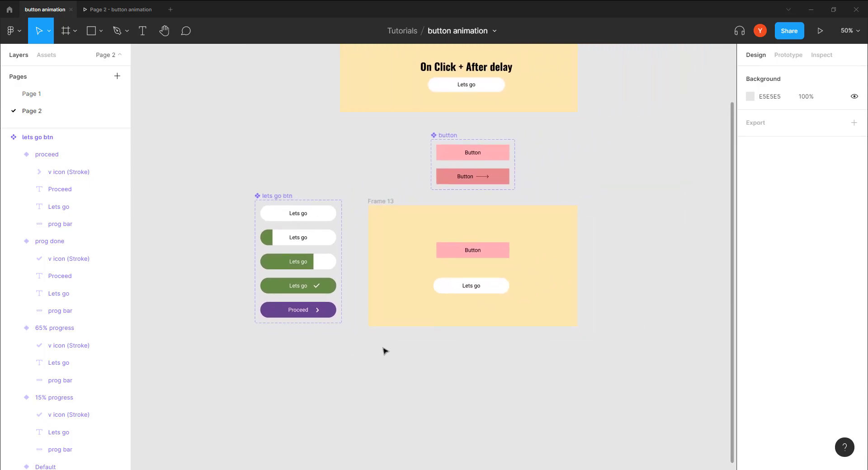
key(shift+0)
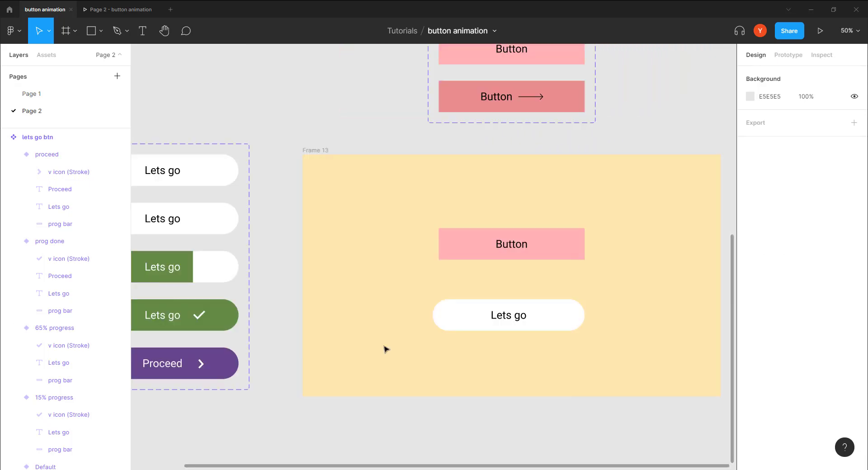
drag(411, 343, 366, 297)
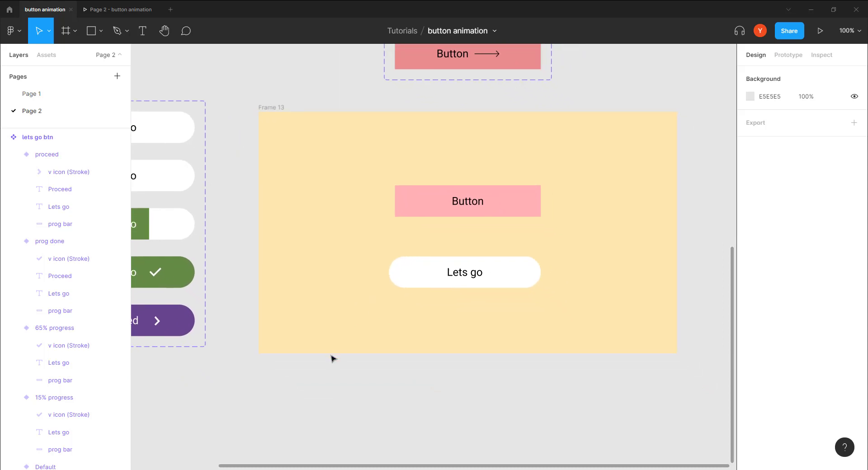